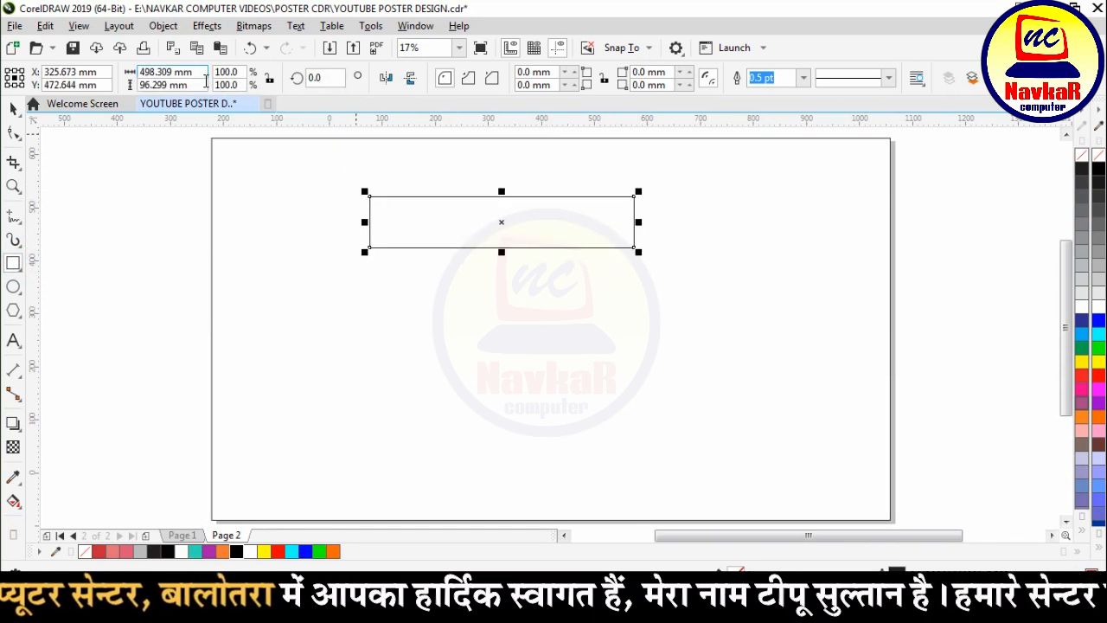
Step: Resize the rectangle to 800 mm wide and 80 mm high
{"action": "scroll", "coordinate": [465, 177], "scroll_direction": "up", "scroll_amount": 2}
{"action": "left_click_drag", "start_coordinate": [554, 338], "coordinate": [553, 328]}
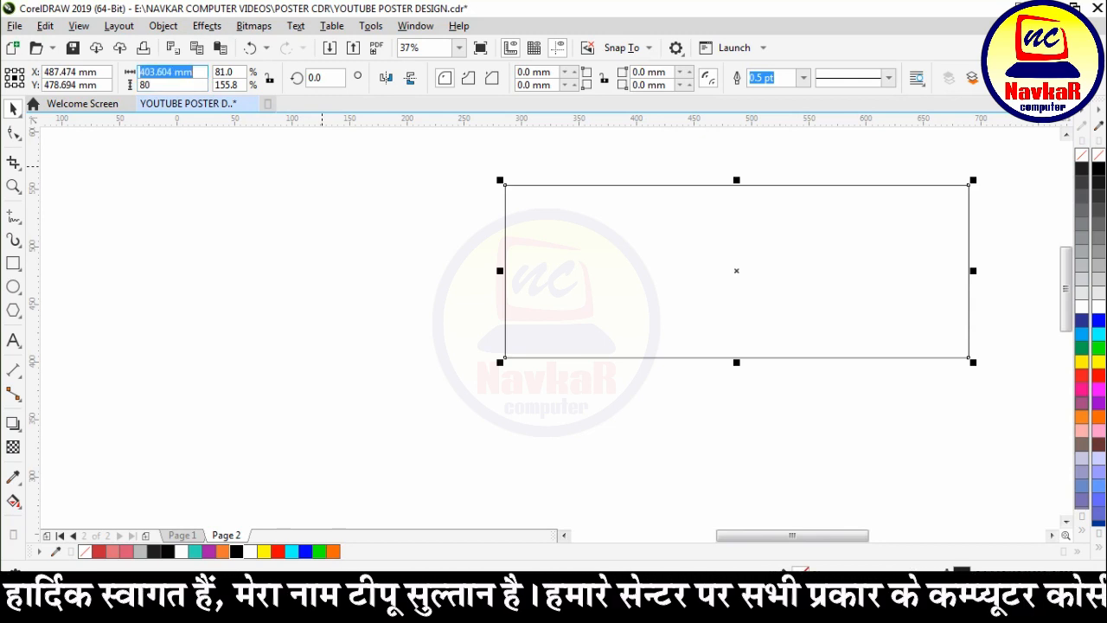
{"action": "type", "text": "800"}
{"action": "key", "text": "Return"}
{"action": "scroll", "coordinate": [314, 188], "scroll_direction": "down", "scroll_amount": 4}
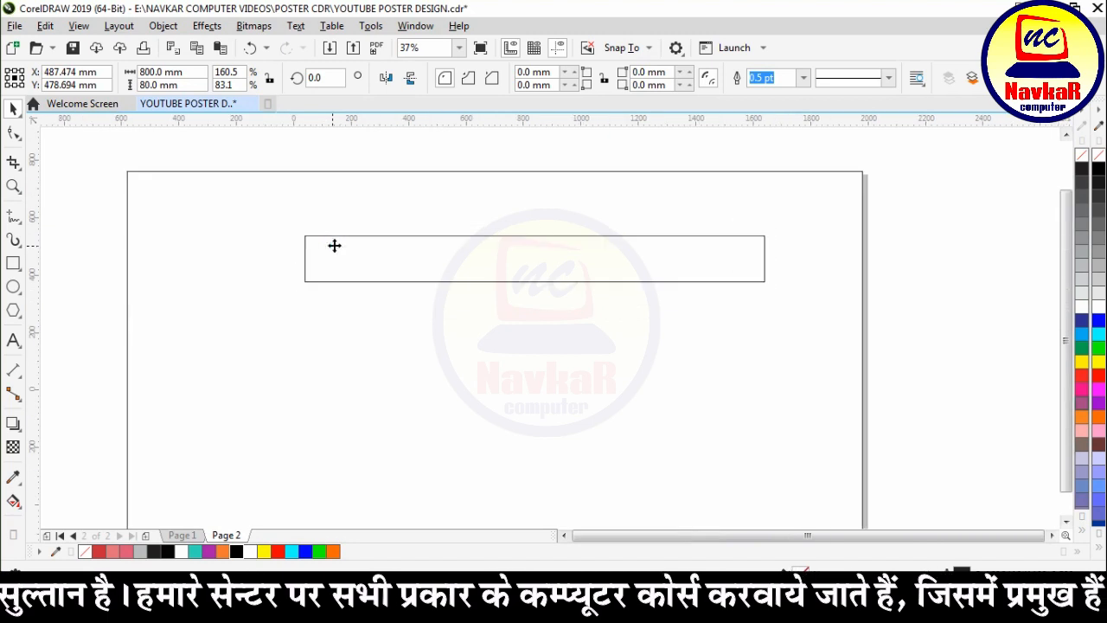
Step: Set the rectangle's width to 400 mm
{"action": "double_click", "coordinate": [198, 71]}
{"action": "type", "text": "400"}
{"action": "key", "text": "Return"}
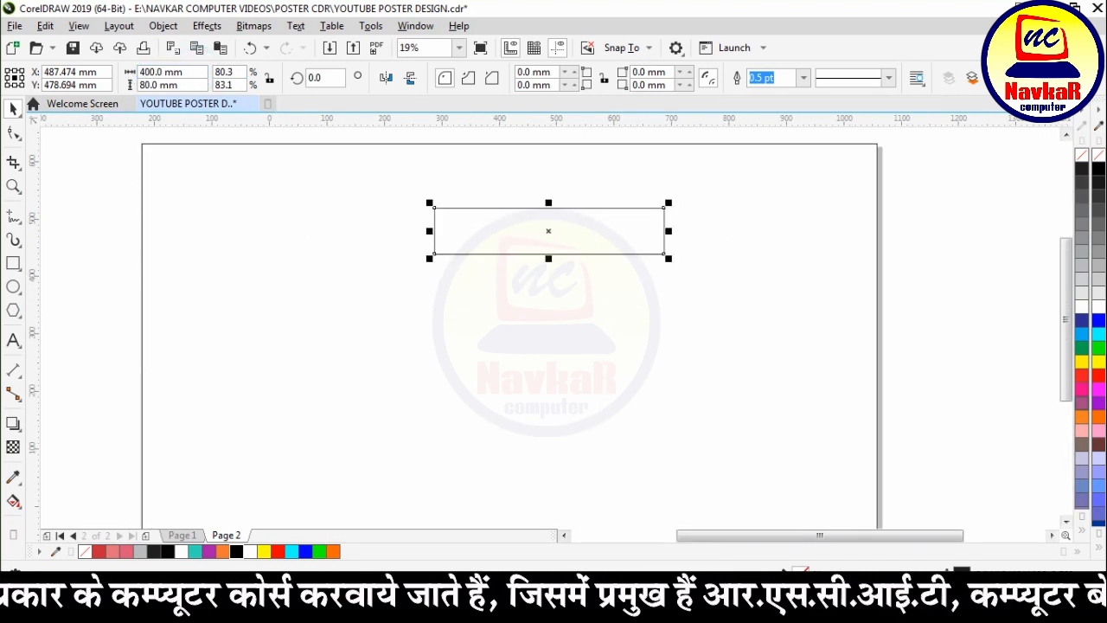
{"action": "scroll", "coordinate": [596, 312], "scroll_direction": "up", "scroll_amount": 2}
{"action": "scroll", "coordinate": [556, 451], "scroll_direction": "down", "scroll_amount": 2}
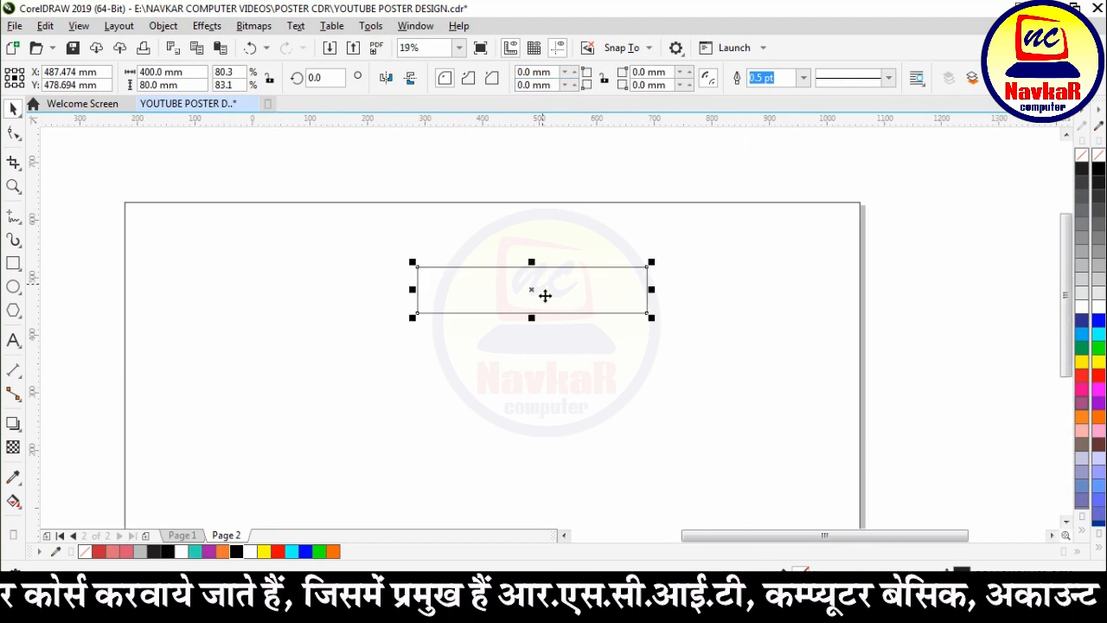
Step: Move the rectangle to the centre of the page and set its width to 600 mm
{"action": "left_click_drag", "start_coordinate": [548, 300], "coordinate": [509, 423]}
{"action": "scroll", "coordinate": [424, 443], "scroll_direction": "up", "scroll_amount": 2}
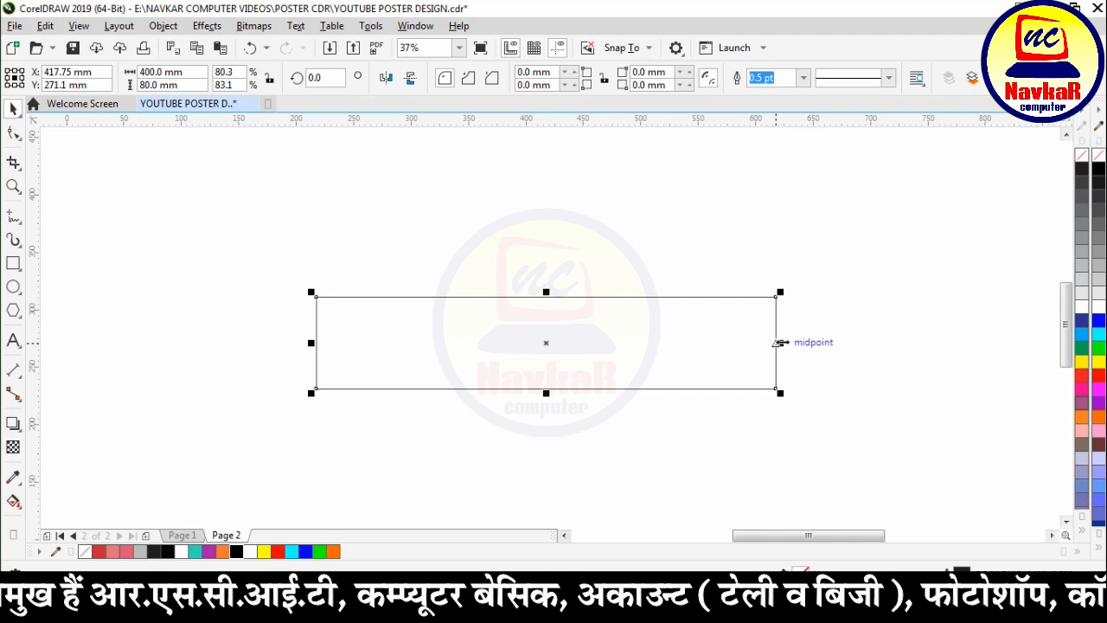
{"action": "left_click", "coordinate": [191, 71]}
{"action": "type", "text": "600"}
{"action": "key", "text": "Return"}
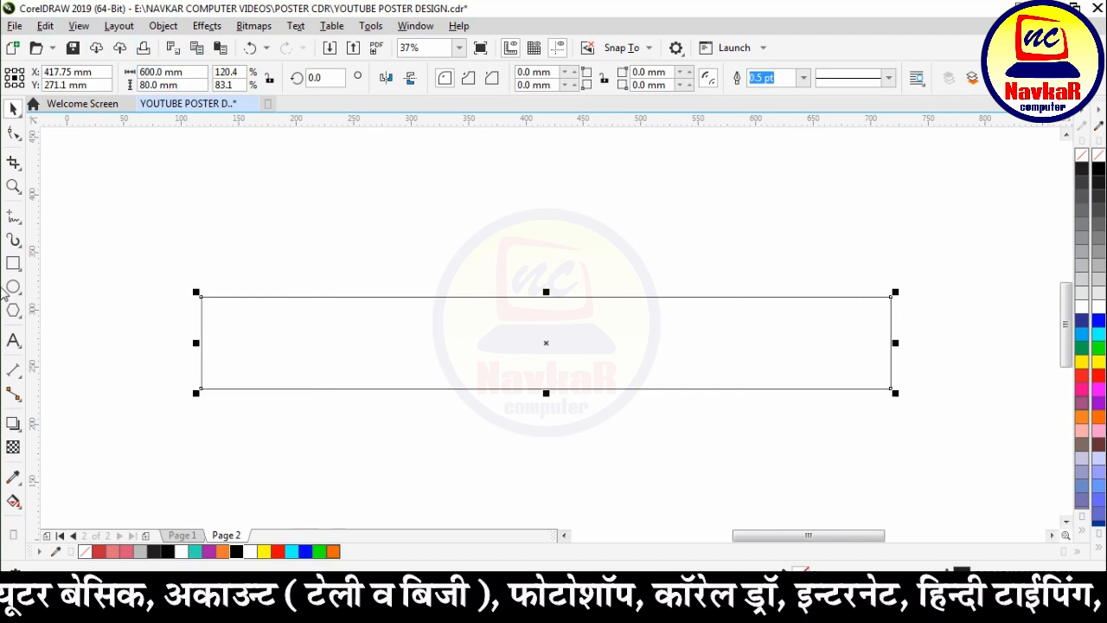
Step: Draw a six-sided polygon about 58 mm wide and place it inside the rectangle's right end
{"action": "left_click", "coordinate": [13, 263]}
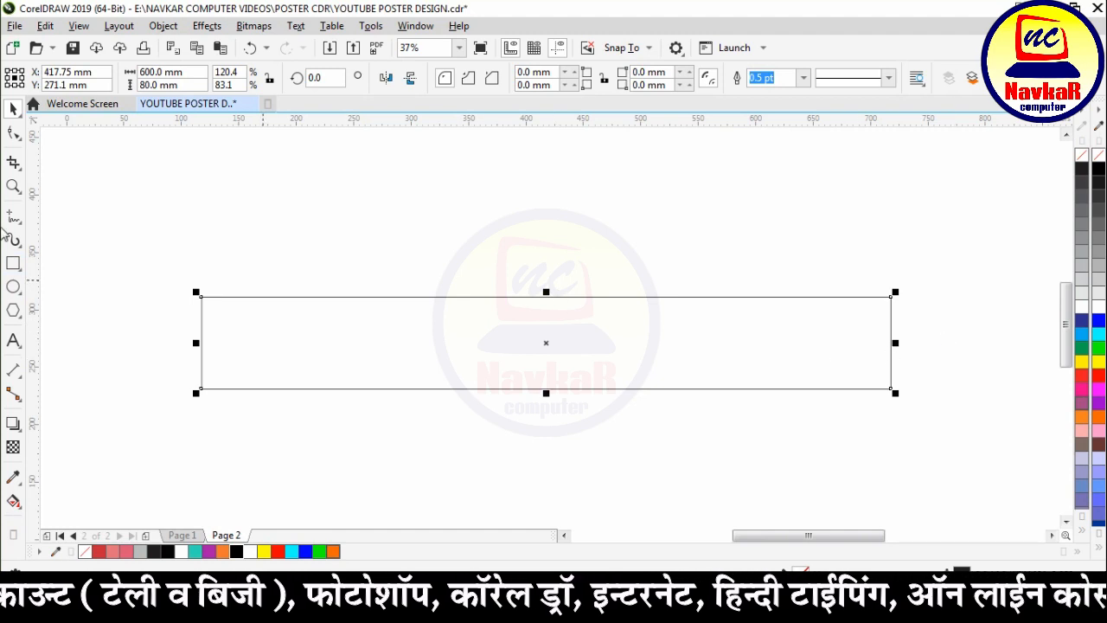
{"action": "left_click", "coordinate": [13, 310]}
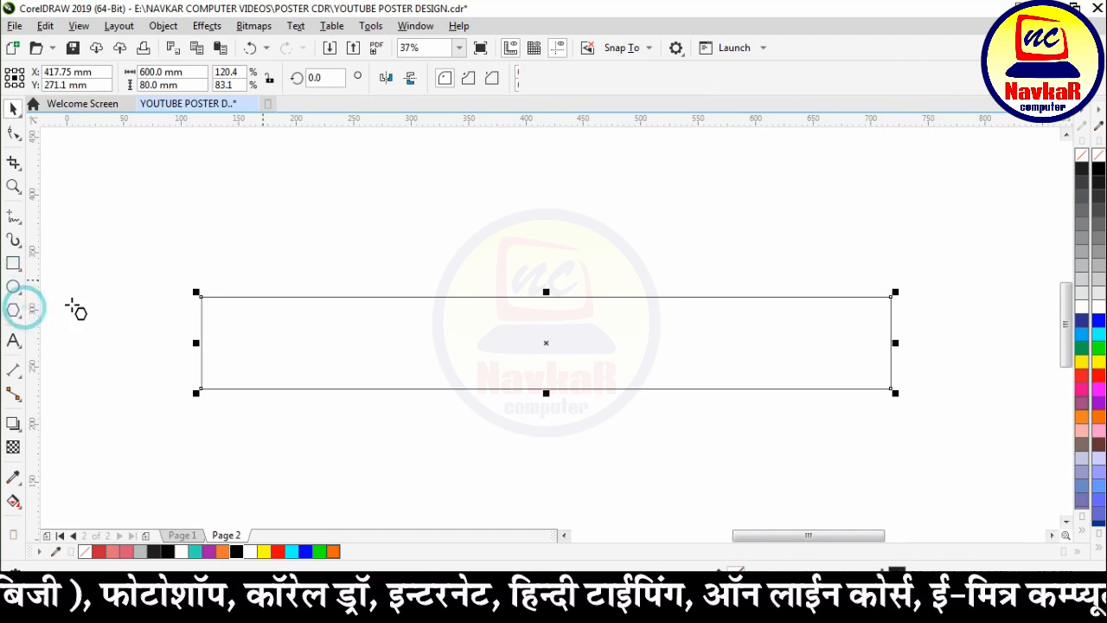
{"action": "left_click_drag", "start_coordinate": [507, 185], "coordinate": [591, 264]}
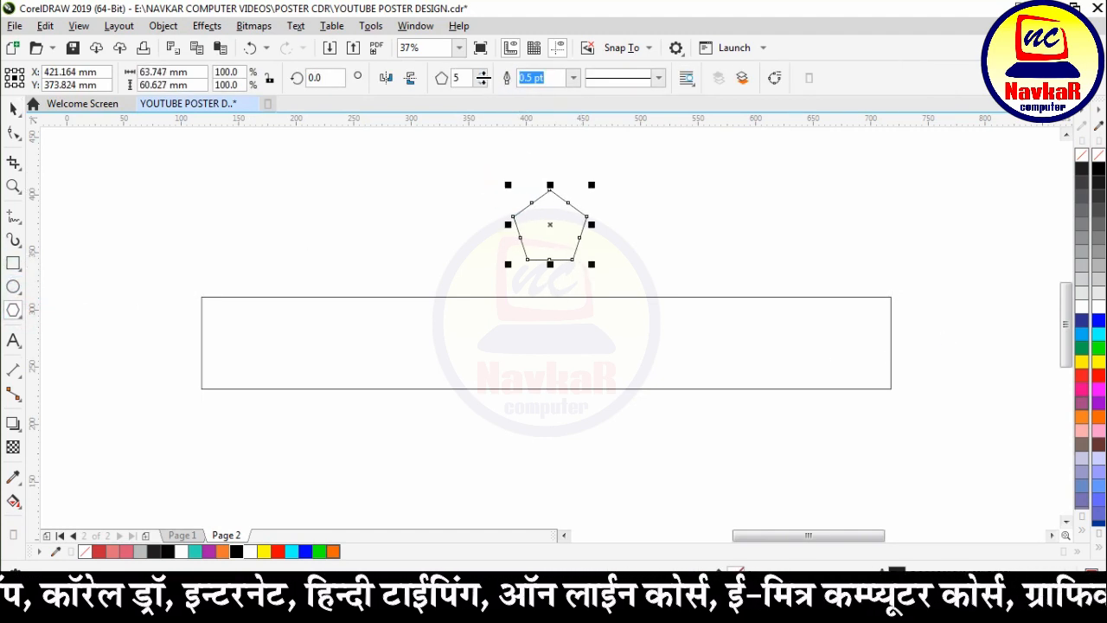
{"action": "left_click", "coordinate": [481, 74]}
{"action": "left_click", "coordinate": [13, 108]}
{"action": "left_click_drag", "start_coordinate": [545, 229], "coordinate": [847, 347]}
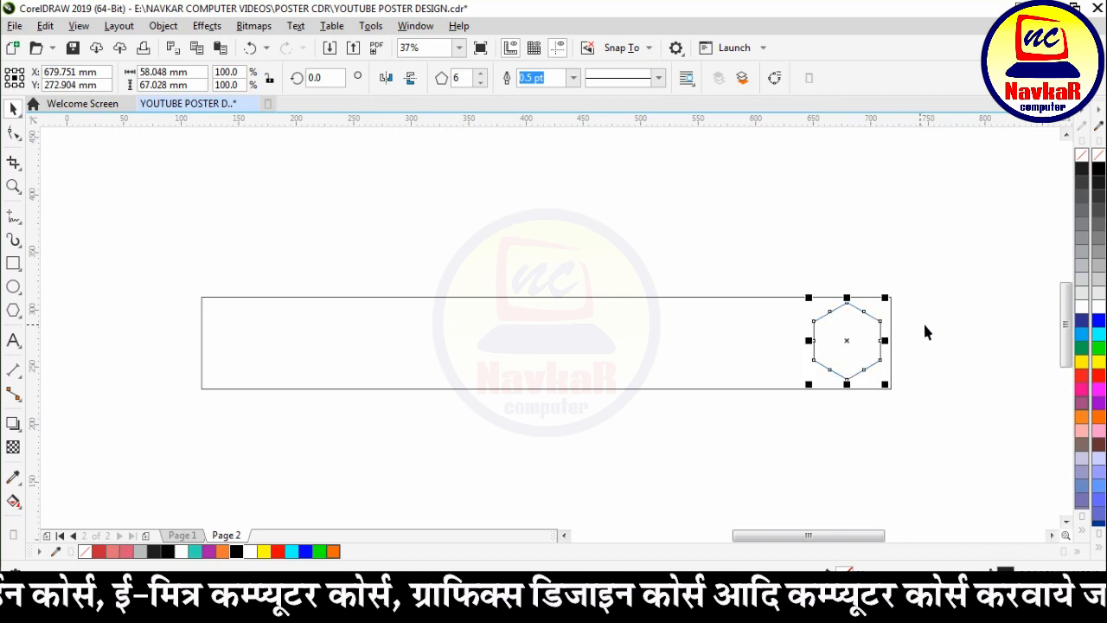
Step: Rotate the hexagon by 90 degrees
{"action": "scroll", "coordinate": [918, 321], "scroll_direction": "up", "scroll_amount": 2}
{"action": "double_click", "coordinate": [334, 77]}
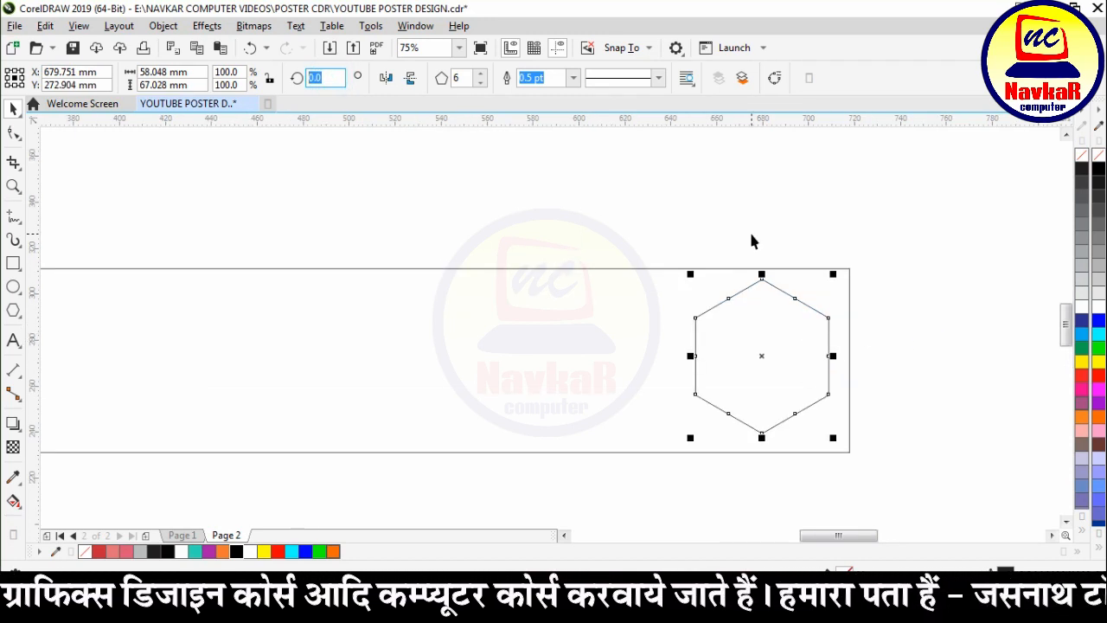
{"action": "type", "text": "90"}
{"action": "key", "text": "Return"}
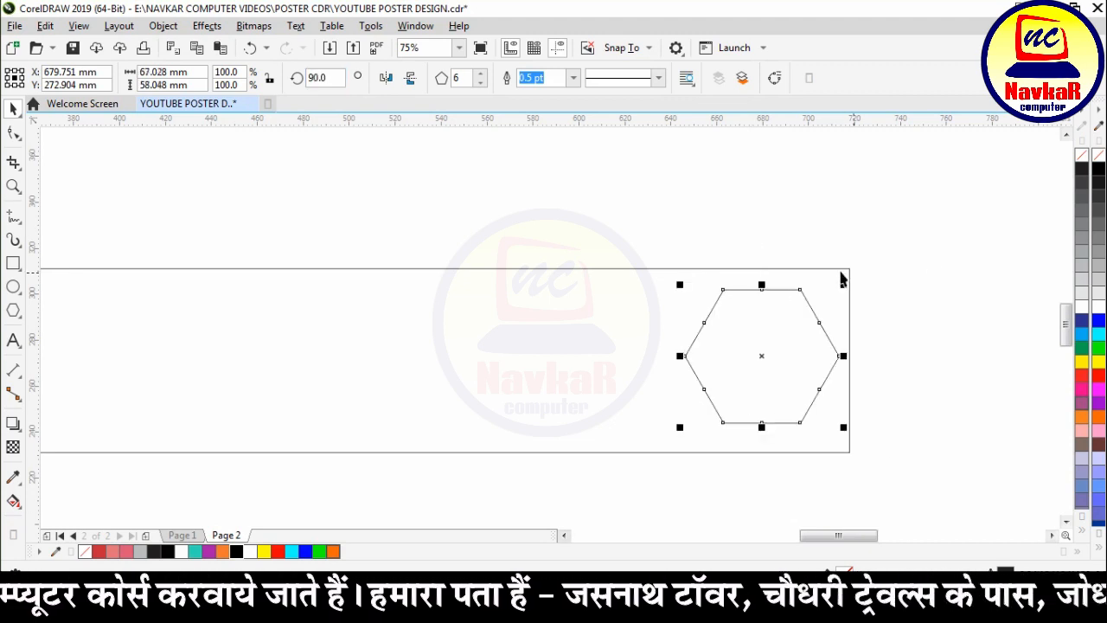
Step: Centre the hexagon vertically on the rectangle and enlarge it proportionally to about 72.5 mm wide
{"action": "left_click", "coordinate": [502, 330]}
{"action": "left_click", "coordinate": [784, 366]}
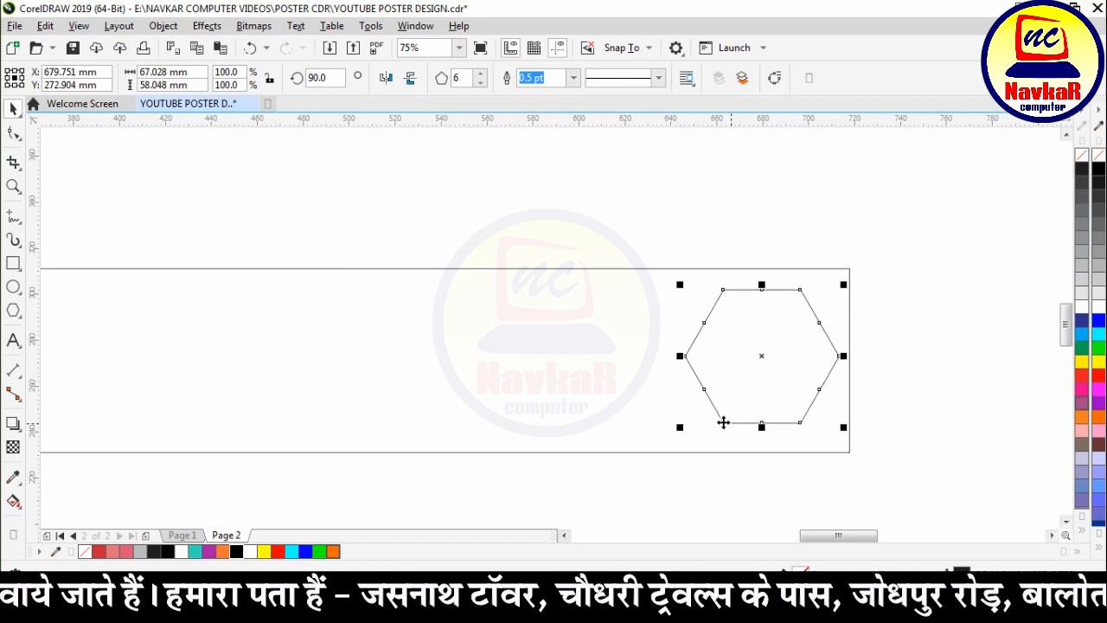
{"action": "left_click_drag", "start_coordinate": [680, 432], "coordinate": [661, 429]}
{"action": "left_click", "coordinate": [608, 364]}
{"action": "left_click", "coordinate": [959, 192]}
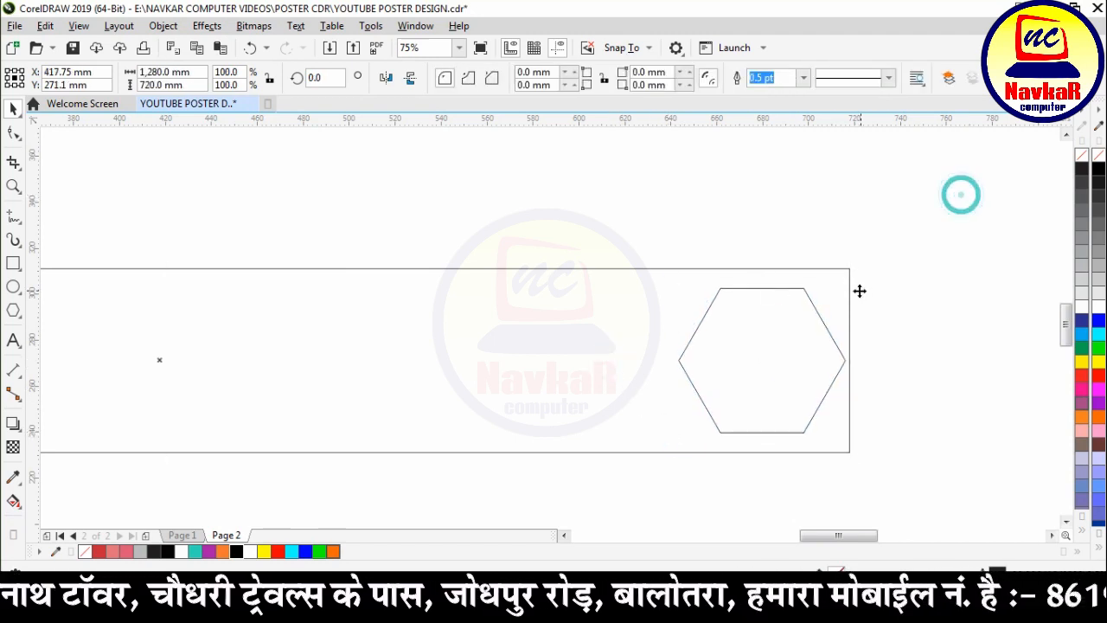
Step: Convert the 600 mm rectangle to curves and add a node at the midpoint of its right edge
{"action": "left_click", "coordinate": [828, 269]}
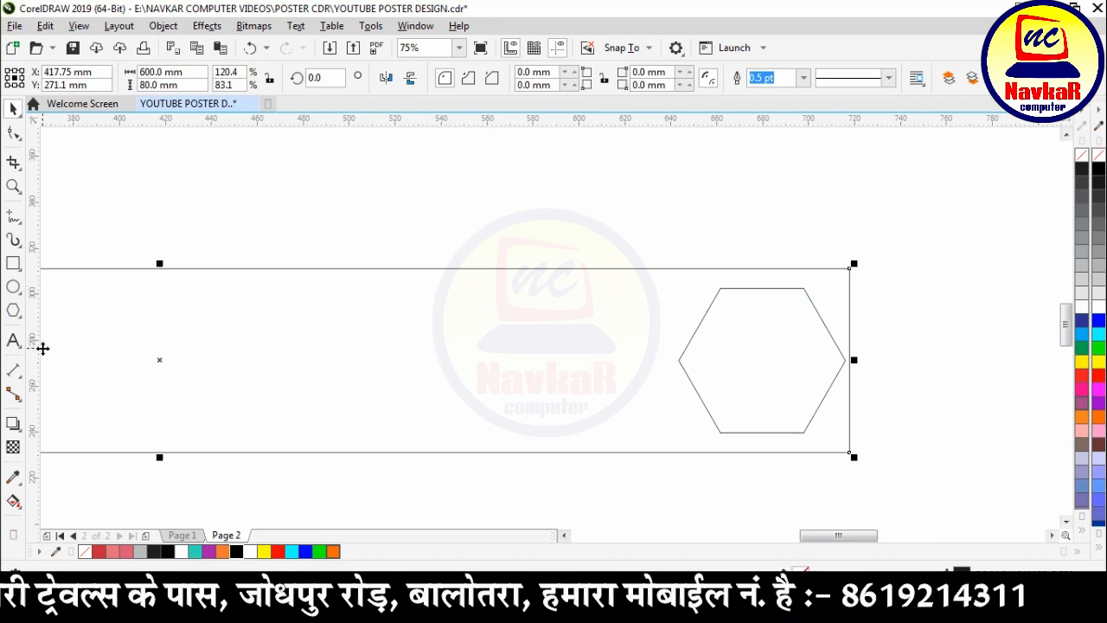
{"action": "left_click", "coordinate": [164, 26]}
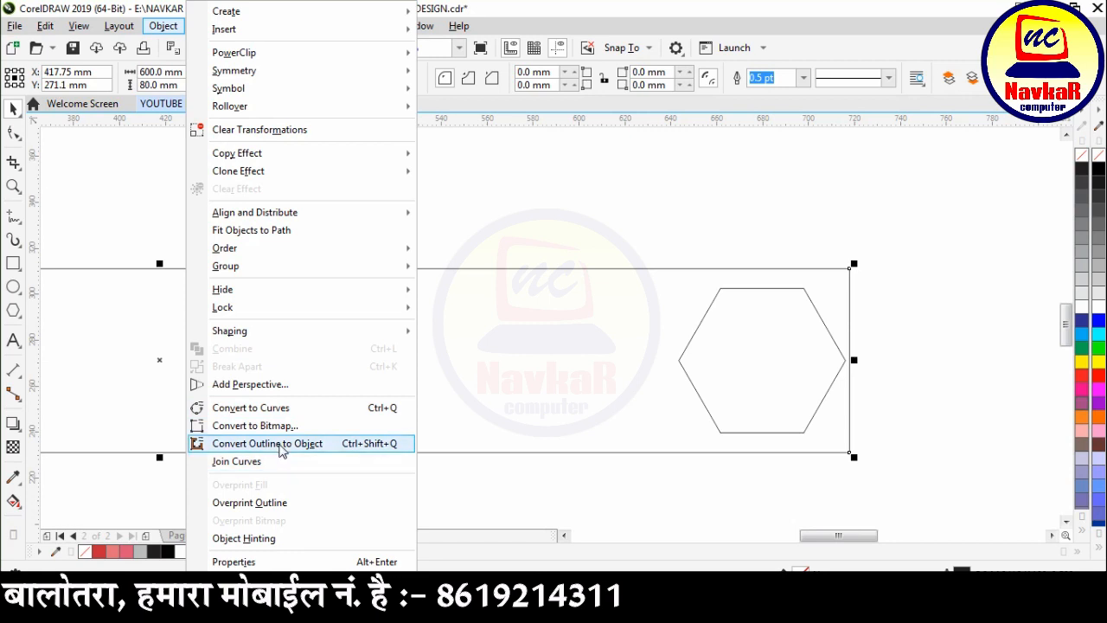
{"action": "left_click", "coordinate": [291, 407]}
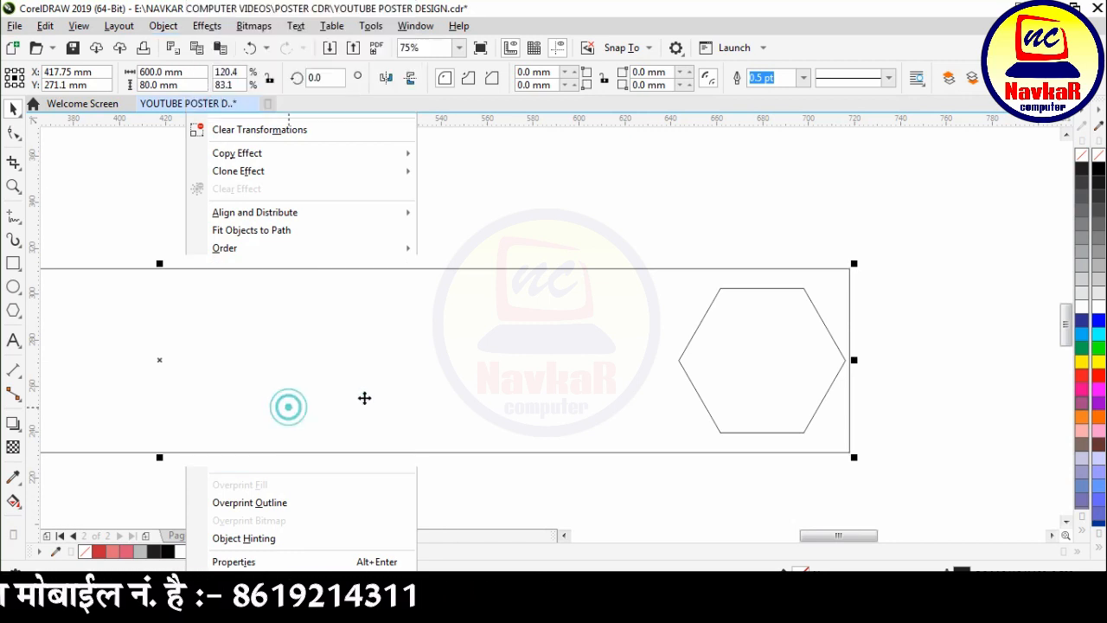
{"action": "left_click", "coordinate": [13, 133]}
{"action": "scroll", "coordinate": [886, 361], "scroll_direction": "up", "scroll_amount": 2}
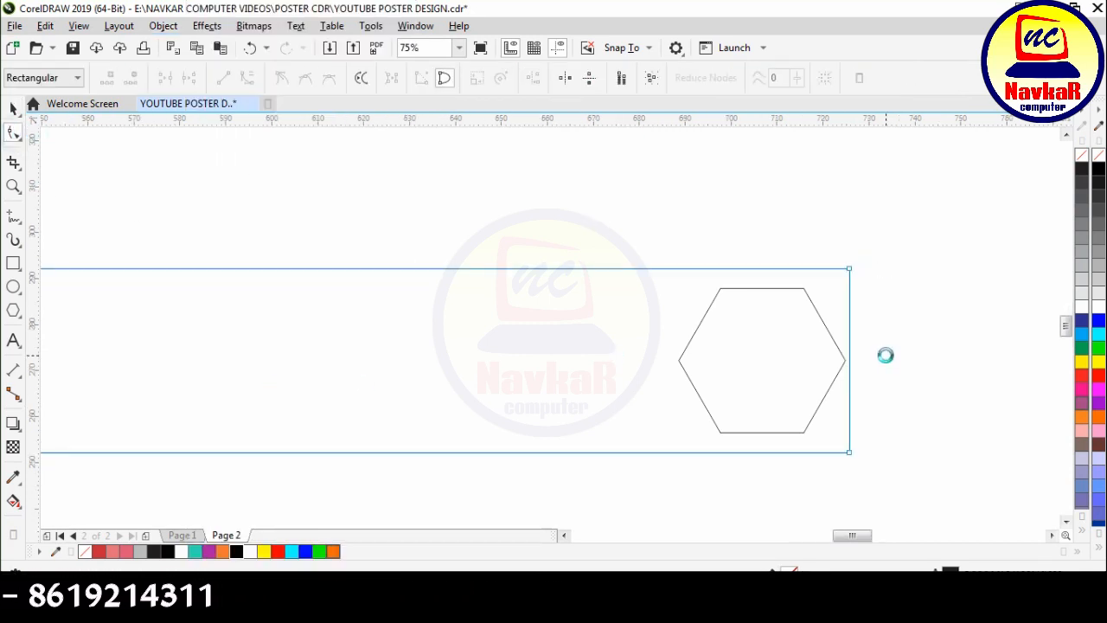
{"action": "right_click", "coordinate": [813, 365]}
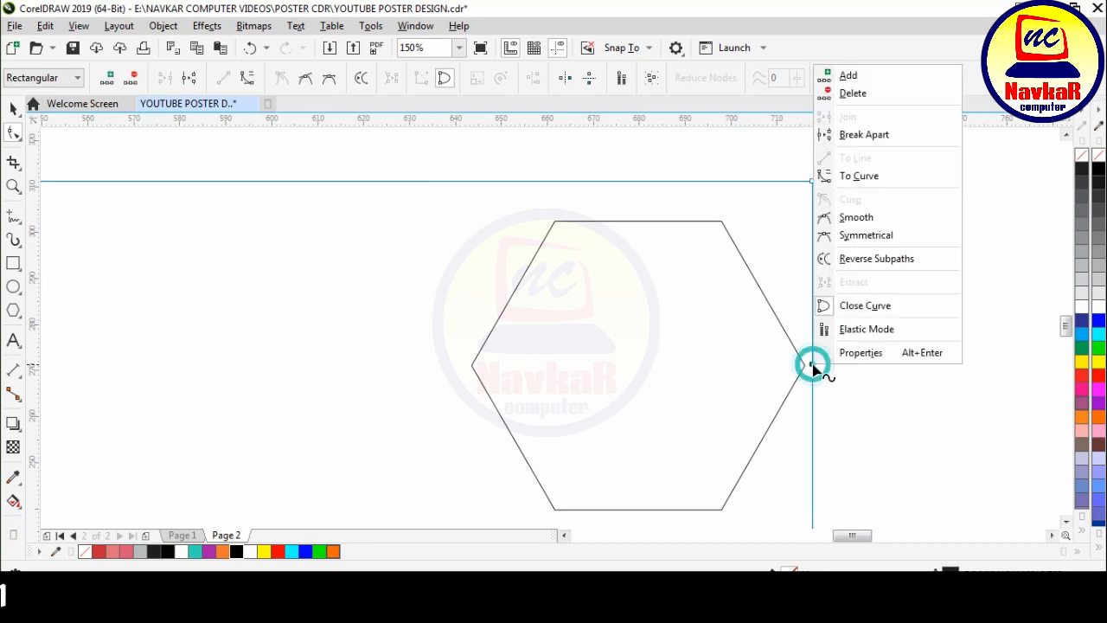
{"action": "left_click", "coordinate": [875, 77]}
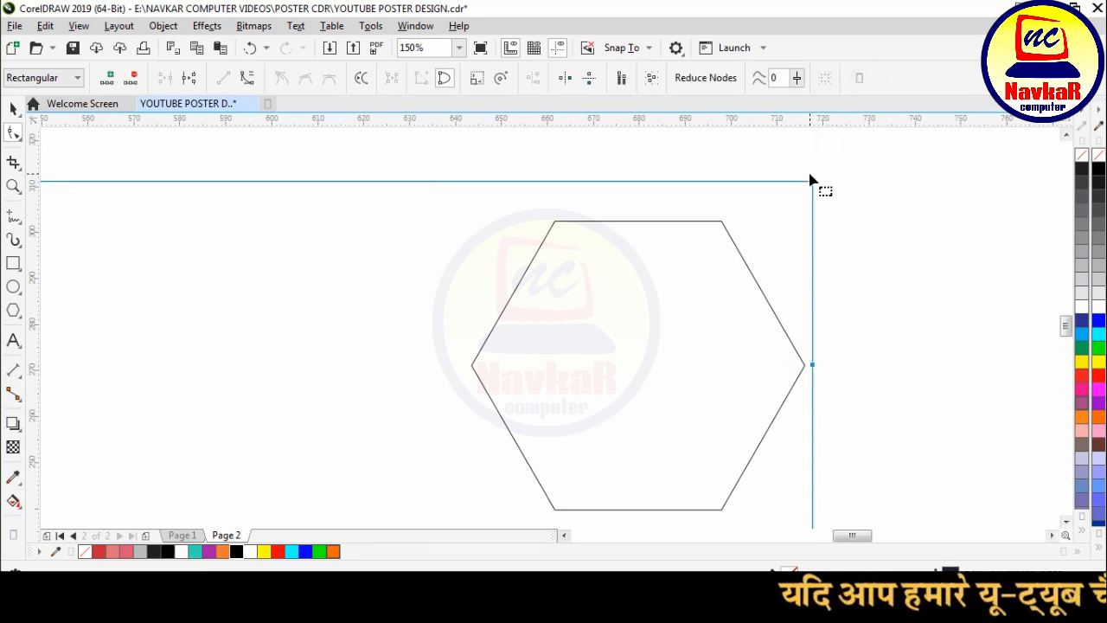
Step: Move the rectangle's two right corner nodes inward to form a pointed end parallel to the hexagon's sides
{"action": "left_click_drag", "start_coordinate": [813, 184], "coordinate": [707, 182]}
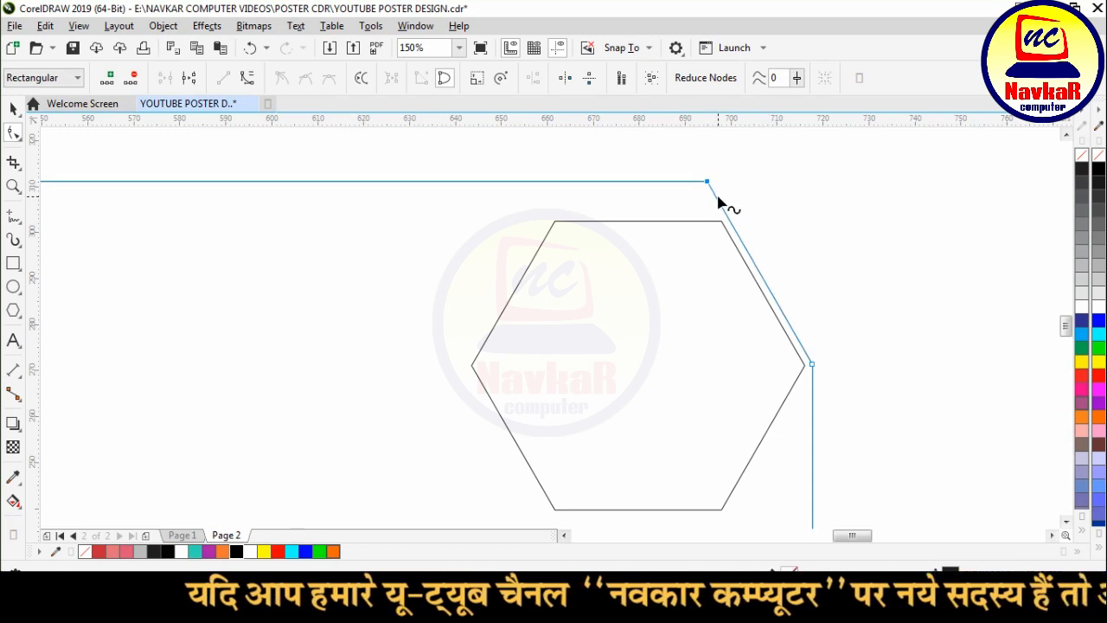
{"action": "scroll", "coordinate": [718, 200], "scroll_direction": "down", "scroll_amount": 1}
{"action": "scroll", "coordinate": [778, 330], "scroll_direction": "up", "scroll_amount": 1}
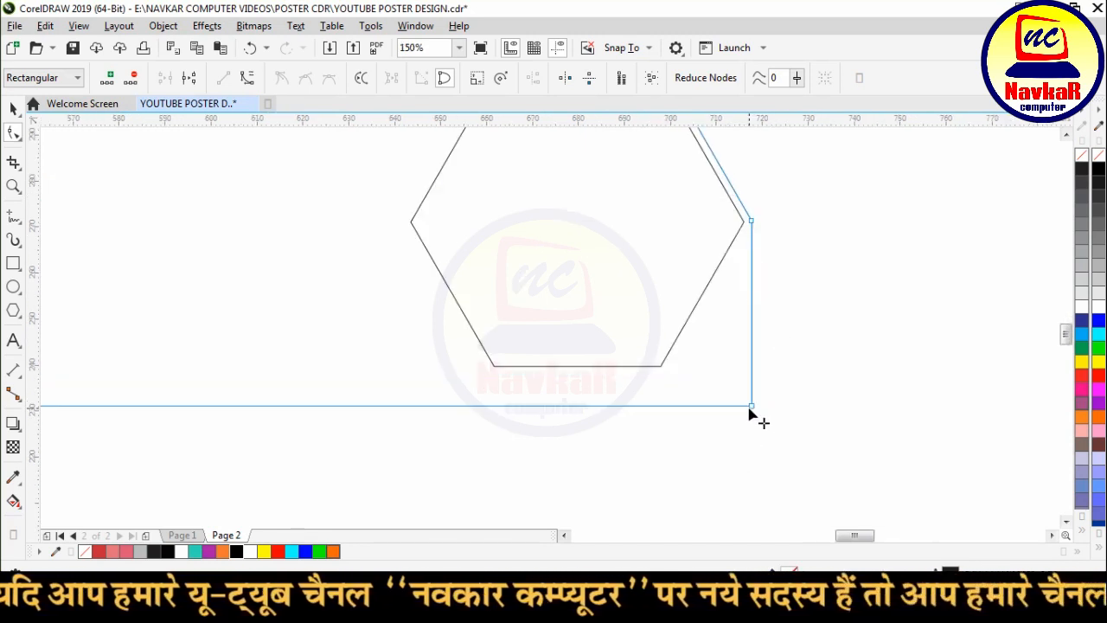
{"action": "left_click_drag", "start_coordinate": [750, 406], "coordinate": [645, 404]}
{"action": "scroll", "coordinate": [635, 396], "scroll_direction": "down", "scroll_amount": 1}
{"action": "scroll", "coordinate": [643, 363], "scroll_direction": "up", "scroll_amount": 1}
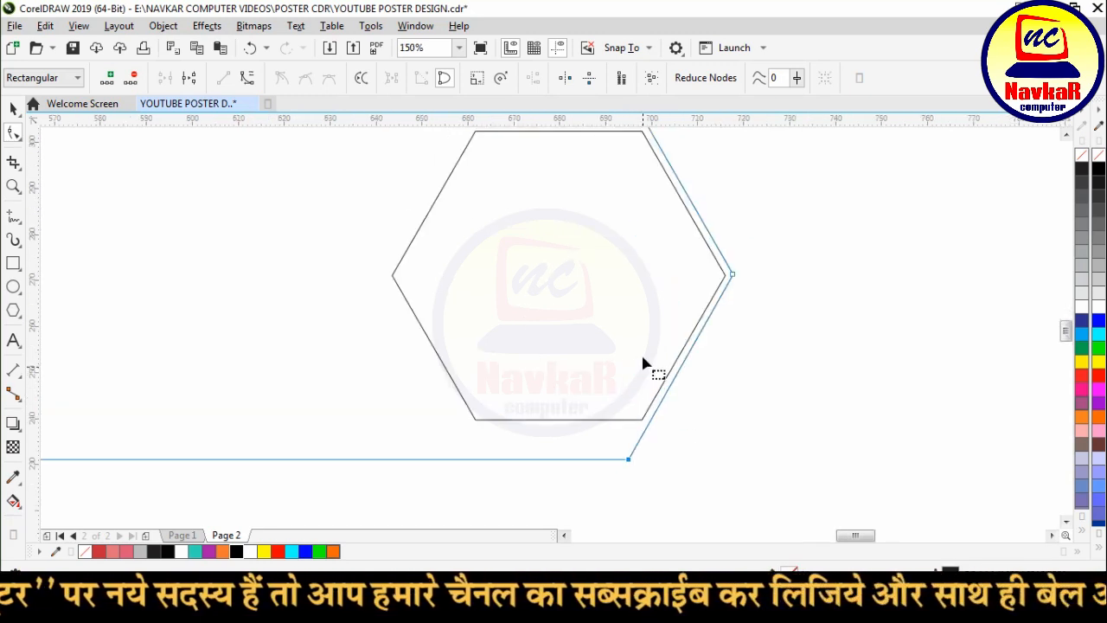
Step: Nudge the hexagon left to leave a wider gap from the bar's pointed end
{"action": "left_click", "coordinate": [12, 108]}
{"action": "scroll", "coordinate": [688, 295], "scroll_direction": "down", "scroll_amount": 1}
{"action": "left_click", "coordinate": [662, 285]}
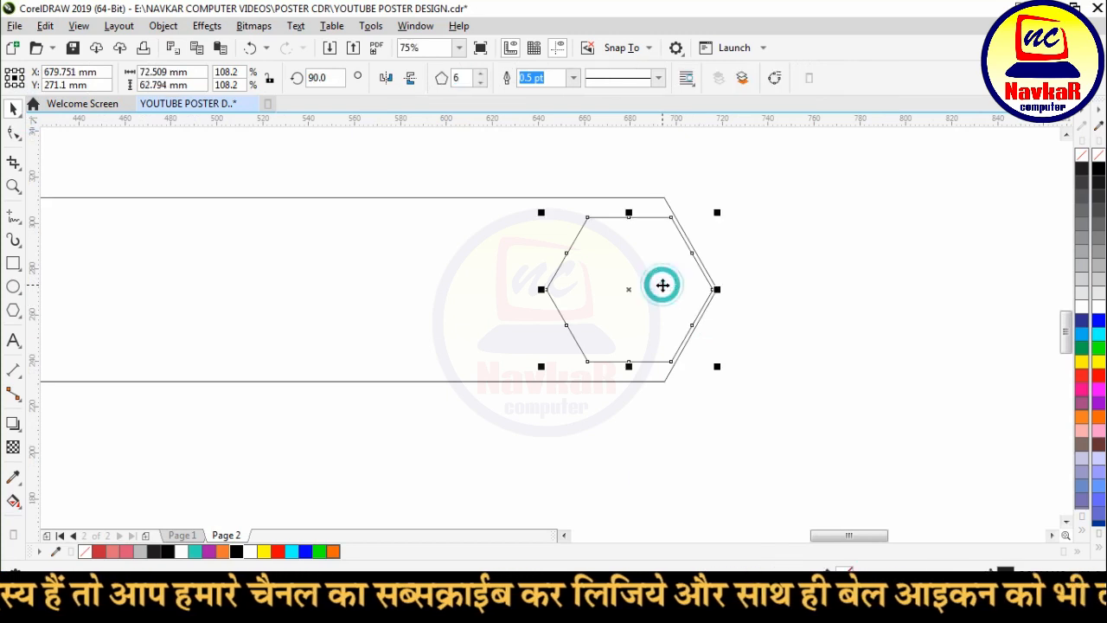
{"action": "key", "text": "Left"}
{"action": "key", "text": "Left"}
{"action": "key", "text": "Left"}
{"action": "key", "text": "Left"}
{"action": "key", "text": "Left"}
{"action": "key", "text": "Left"}
{"action": "key", "text": "Left"}
{"action": "key", "text": "Left"}
{"action": "key", "text": "Left"}
{"action": "key", "text": "Left"}
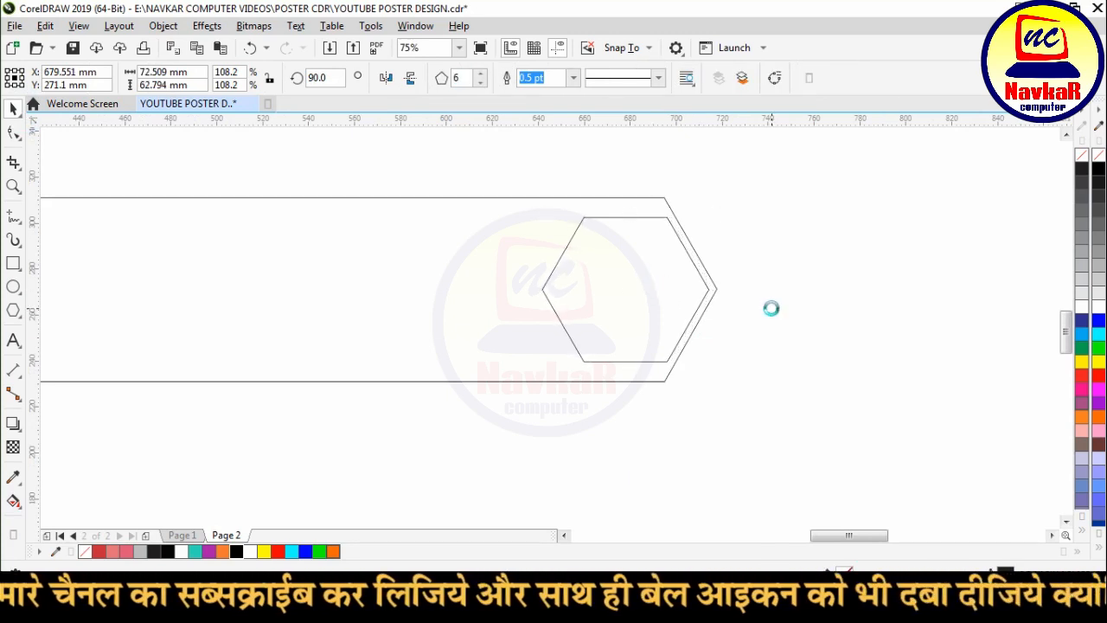
{"action": "key", "text": "Left"}
{"action": "key", "text": "Left"}
{"action": "key", "text": "Left"}
{"action": "key", "text": "Left"}
{"action": "key", "text": "Left"}
{"action": "key", "text": "Left"}
{"action": "key", "text": "Left"}
{"action": "key", "text": "Left"}
{"action": "key", "text": "Left"}
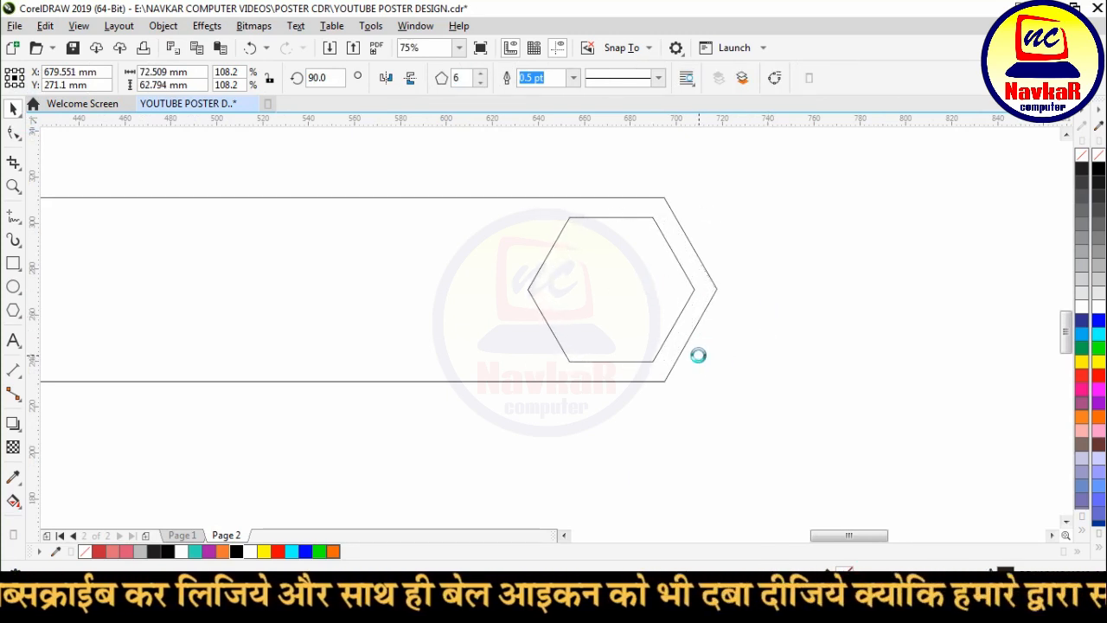
Step: Enlarge the hexagon to about 76 mm wide and nudge it slightly left within the bar's pointed end
{"action": "left_click_drag", "start_coordinate": [702, 368], "coordinate": [709, 371]}
{"action": "key", "text": "Left"}
{"action": "key", "text": "Left"}
{"action": "key", "text": "Left"}
{"action": "key", "text": "Left"}
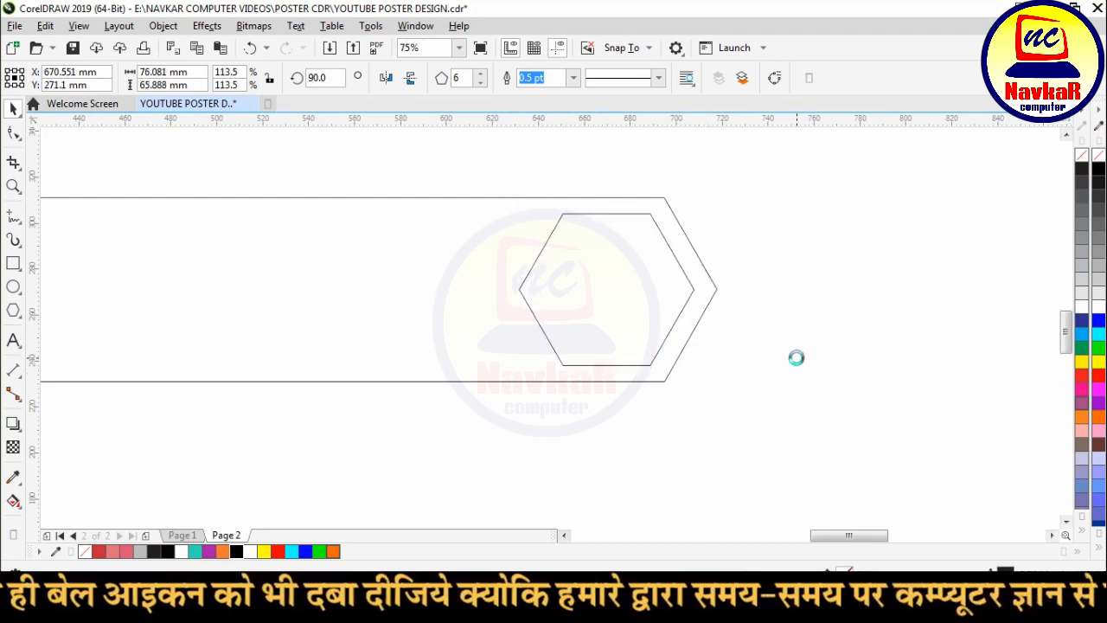
{"action": "left_click", "coordinate": [399, 303]}
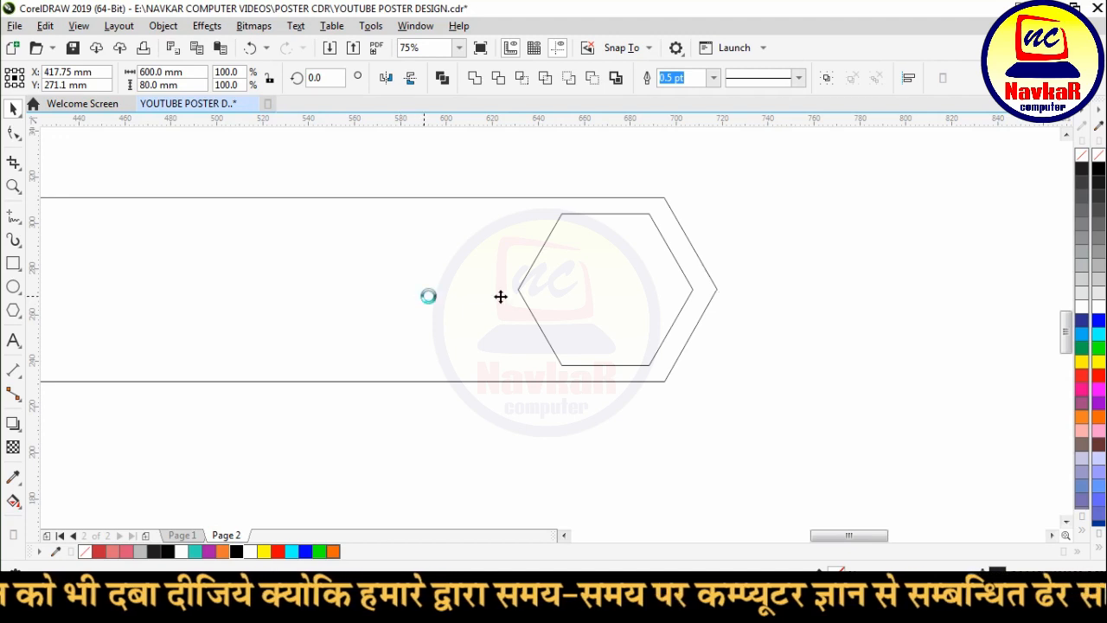
{"action": "left_click", "coordinate": [840, 230]}
{"action": "scroll", "coordinate": [843, 307], "scroll_direction": "down", "scroll_amount": 2}
{"action": "scroll", "coordinate": [814, 301], "scroll_direction": "up", "scroll_amount": 1}
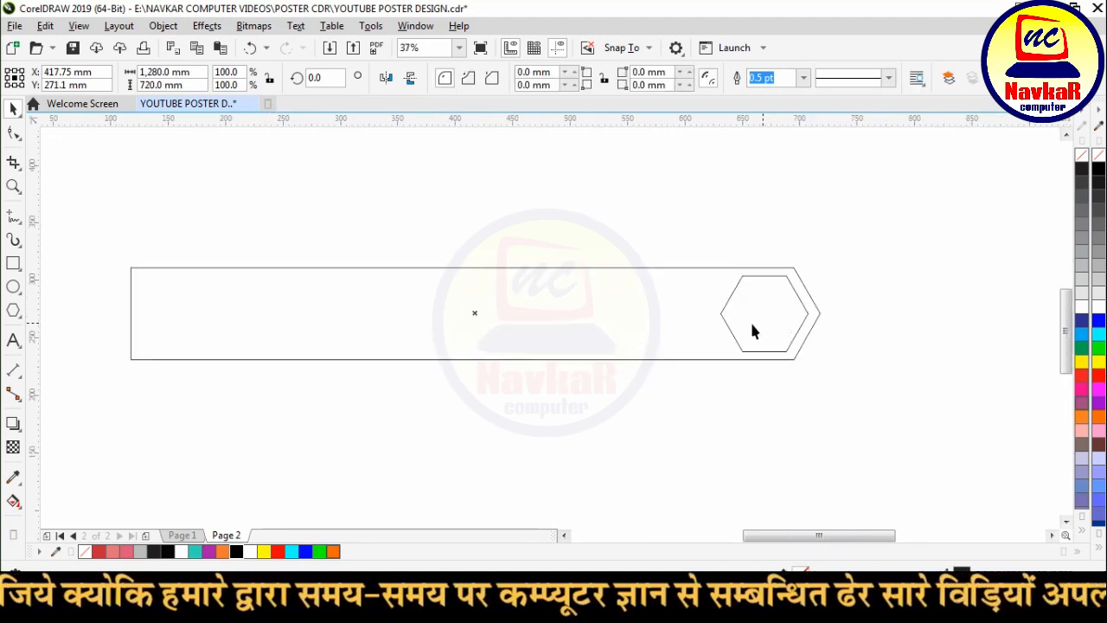
Step: Duplicate the hexagon above the bar and change the copy to five sides
{"action": "left_click", "coordinate": [770, 307]}
{"action": "left_click_drag", "start_coordinate": [771, 302], "coordinate": [532, 200]}
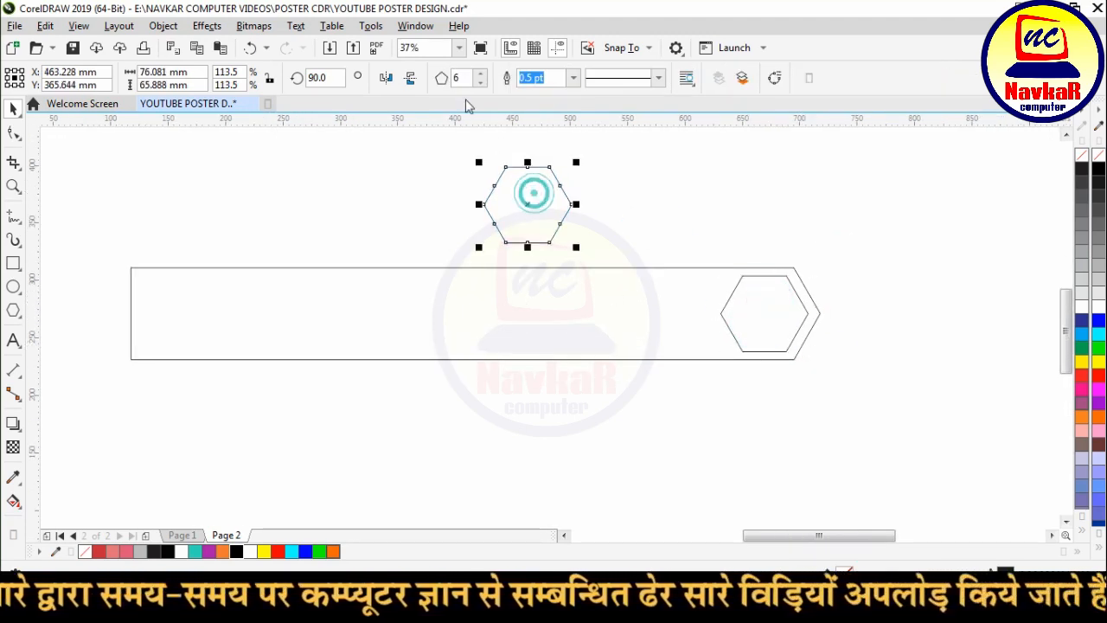
{"action": "left_click", "coordinate": [458, 78]}
{"action": "type", "text": "5"}
{"action": "key", "text": "Return"}
Step: Move the pentagon over the bar's left end and enlarge it to about 137 by 144 mm
{"action": "left_click_drag", "start_coordinate": [522, 223], "coordinate": [231, 391]}
{"action": "scroll", "coordinate": [358, 407], "scroll_direction": "down", "scroll_amount": 2}
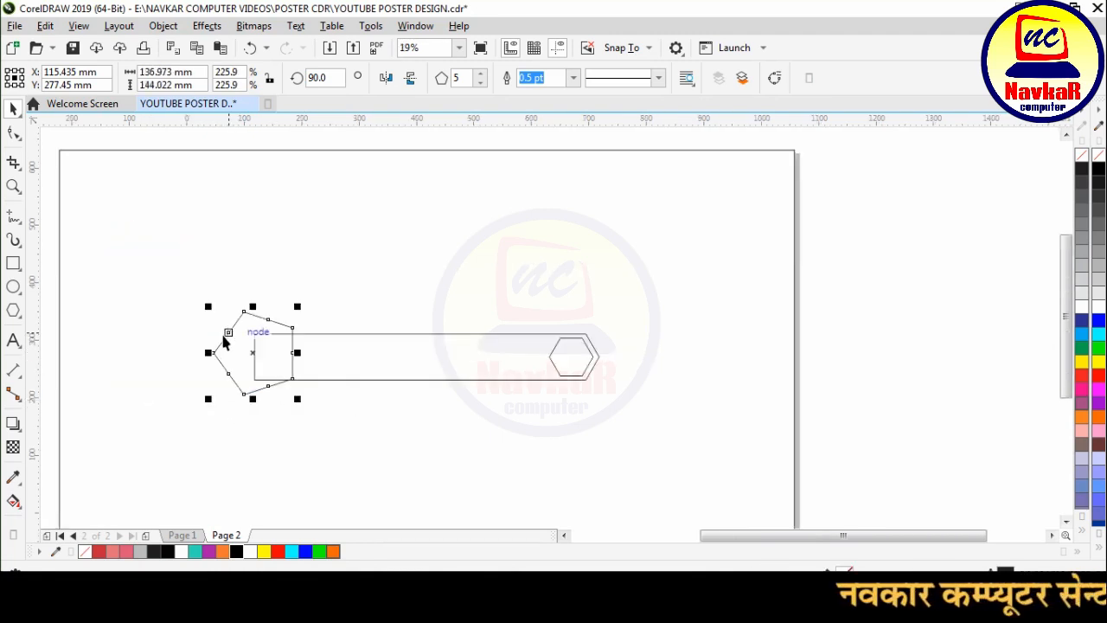
{"action": "scroll", "coordinate": [223, 342], "scroll_direction": "up", "scroll_amount": 2}
{"action": "left_click", "coordinate": [484, 371]}
{"action": "left_click", "coordinate": [450, 269]}
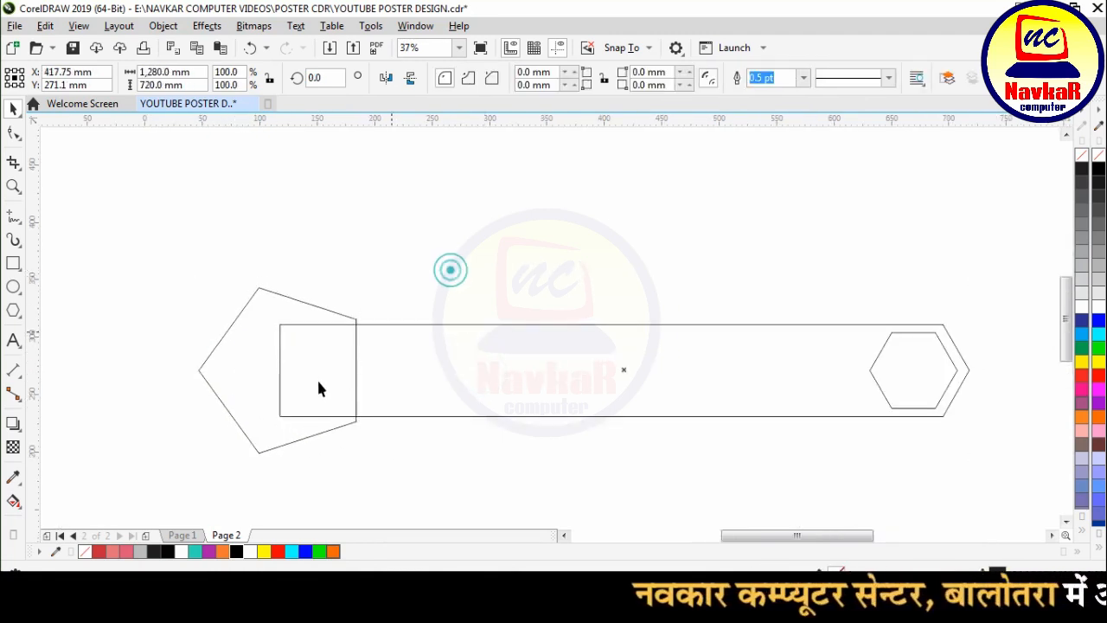
Step: Enlarge the pentagon to about 166 by 175 mm, shift it left and centre it vertically on the bar
{"action": "left_click", "coordinate": [272, 378]}
{"action": "left_click_drag", "start_coordinate": [361, 462], "coordinate": [376, 473]}
{"action": "left_click_drag", "start_coordinate": [302, 381], "coordinate": [279, 372]}
{"action": "left_click", "coordinate": [460, 265]}
{"action": "left_click", "coordinate": [271, 320]}
{"action": "left_click", "coordinate": [423, 348], "text": "shift"}
{"action": "left_click", "coordinate": [443, 274]}
{"action": "left_click", "coordinate": [282, 295]}
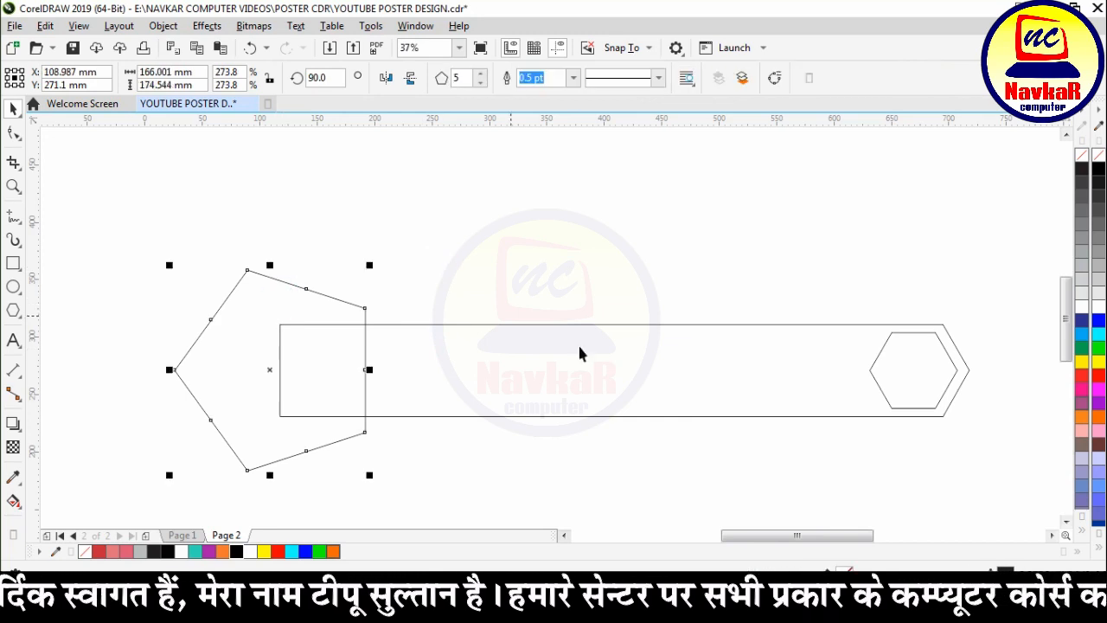
{"action": "key", "text": "shift+F4"}
{"action": "left_click", "coordinate": [484, 243]}
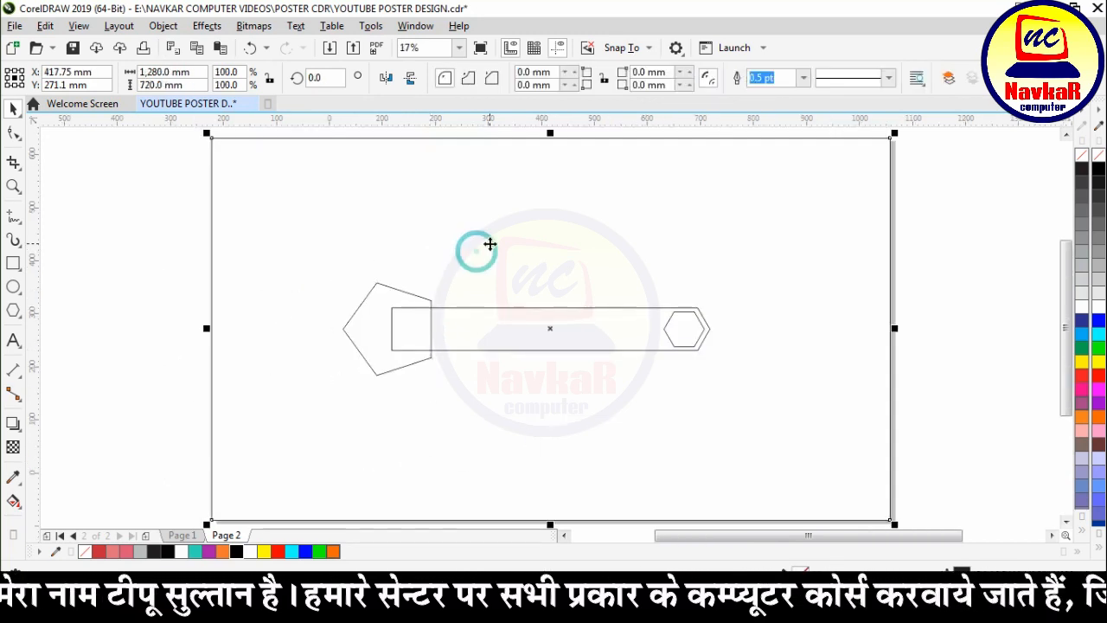
{"action": "key", "text": "F4"}
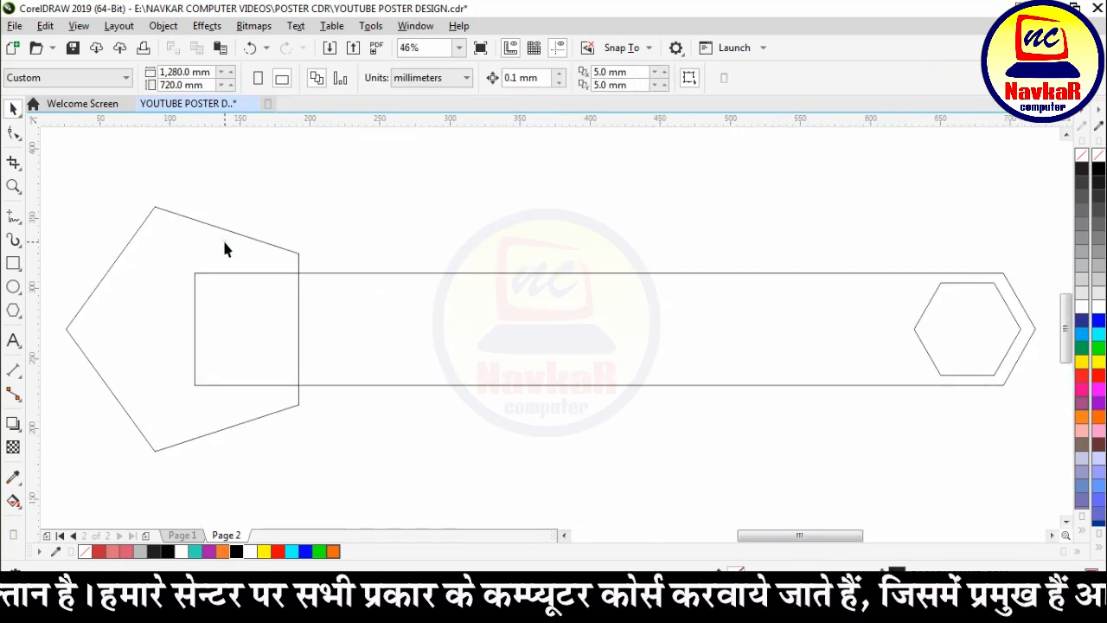
Step: Enlarge the pentagon to about 177 by 187 mm and add a one-step inside contour with an offset of about 16.8 mm
{"action": "left_click", "coordinate": [223, 232]}
{"action": "left_click_drag", "start_coordinate": [303, 458], "coordinate": [311, 467]}
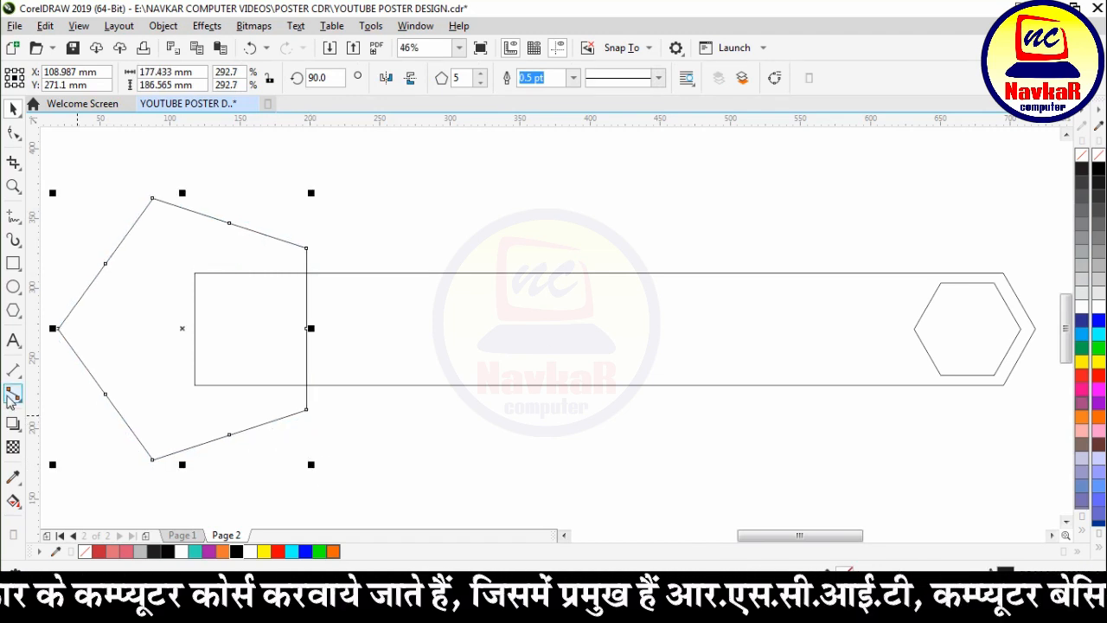
{"action": "left_click", "coordinate": [14, 424]}
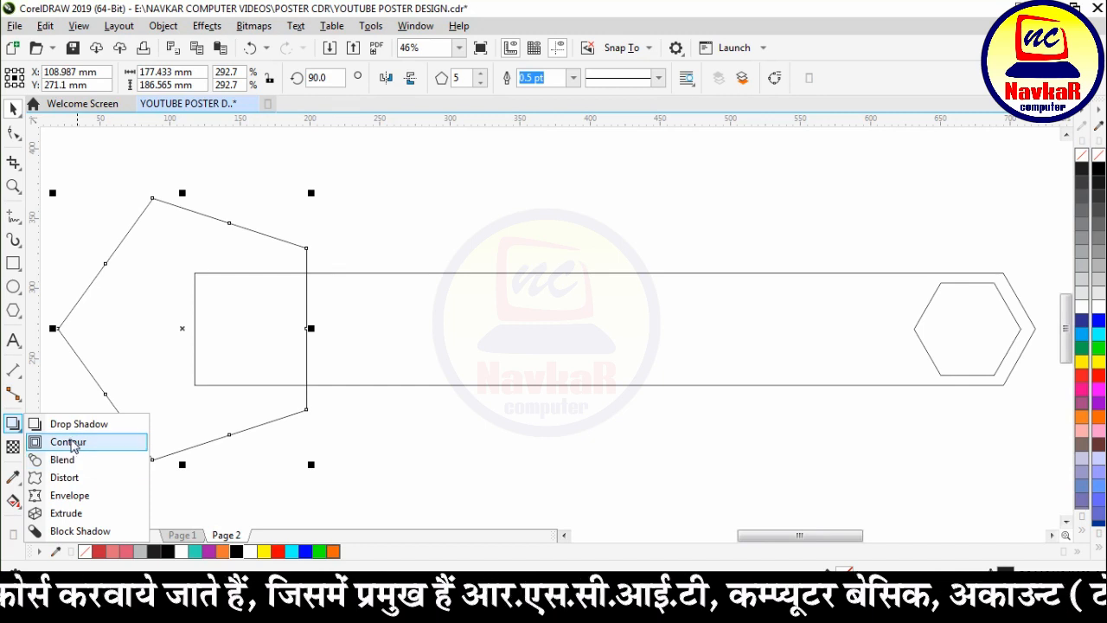
{"action": "left_click", "coordinate": [69, 442]}
{"action": "left_click_drag", "start_coordinate": [307, 414], "coordinate": [283, 400]}
{"action": "left_click", "coordinate": [13, 109]}
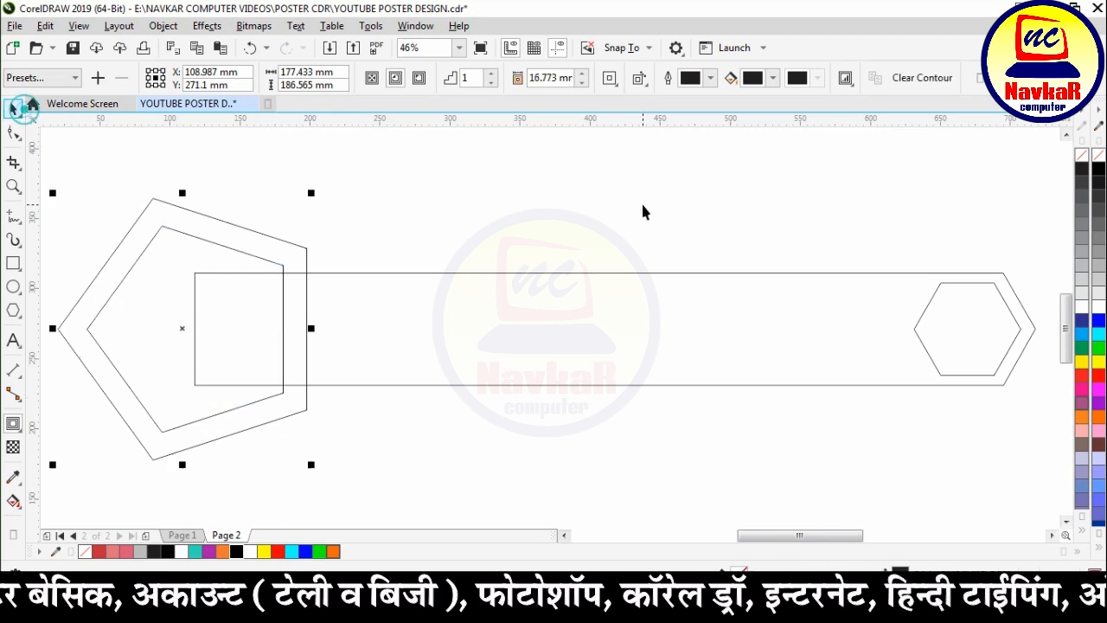
{"action": "left_click", "coordinate": [641, 204]}
Step: Fill the long pointed bar with solid red
{"action": "left_click", "coordinate": [580, 319]}
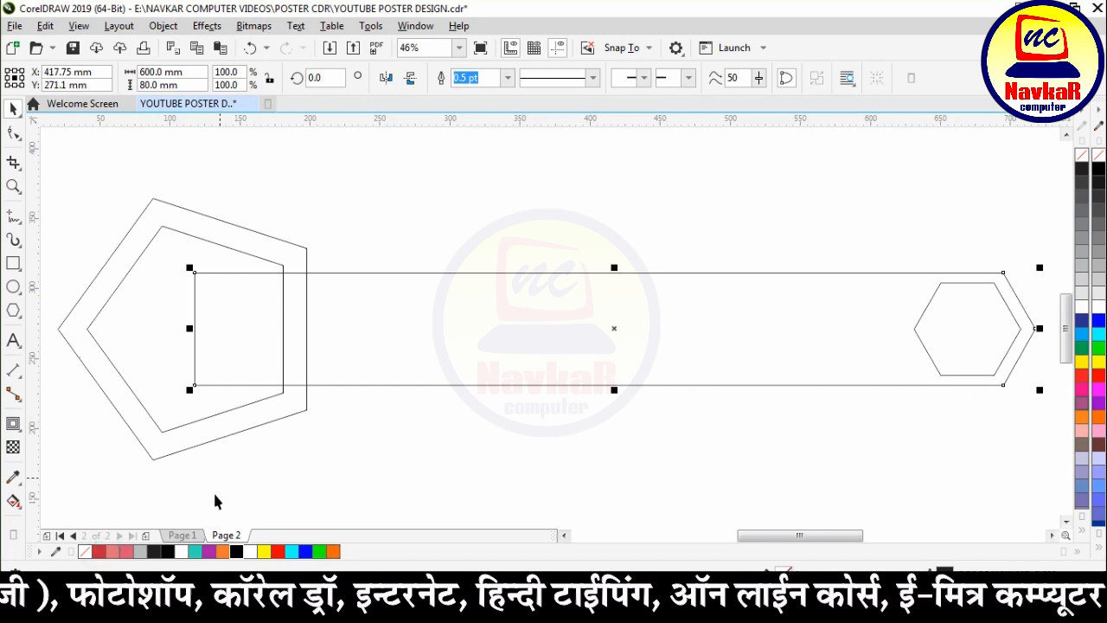
{"action": "left_click", "coordinate": [98, 551]}
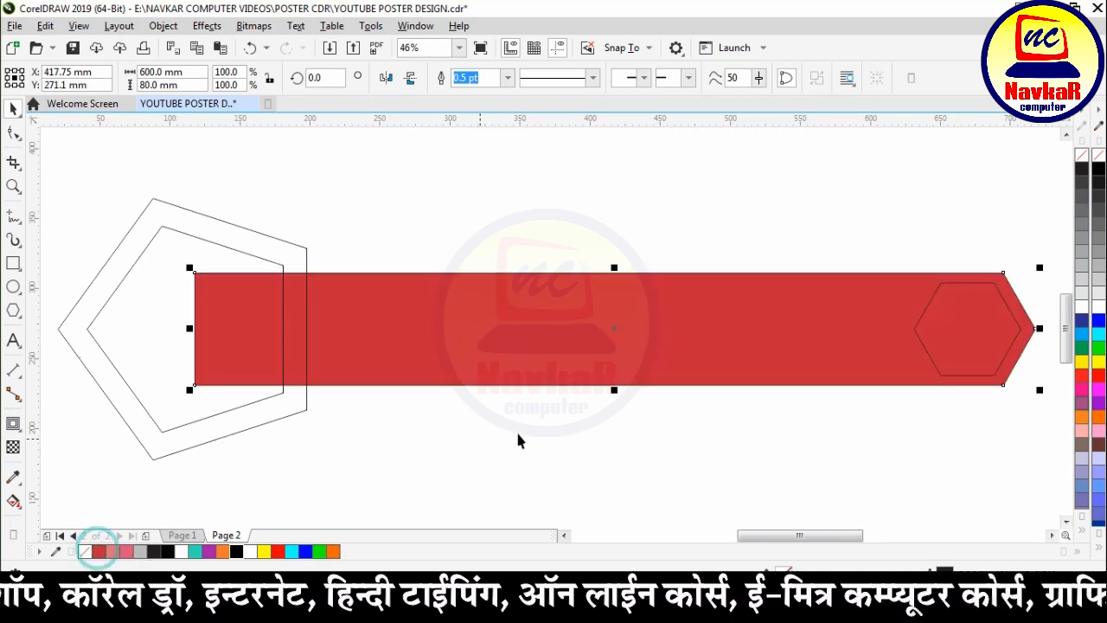
{"action": "left_click", "coordinate": [869, 220]}
Step: Fill the hexagon with light grey and convert it to an elliptical fountain fill blending to white
{"action": "left_click", "coordinate": [966, 349]}
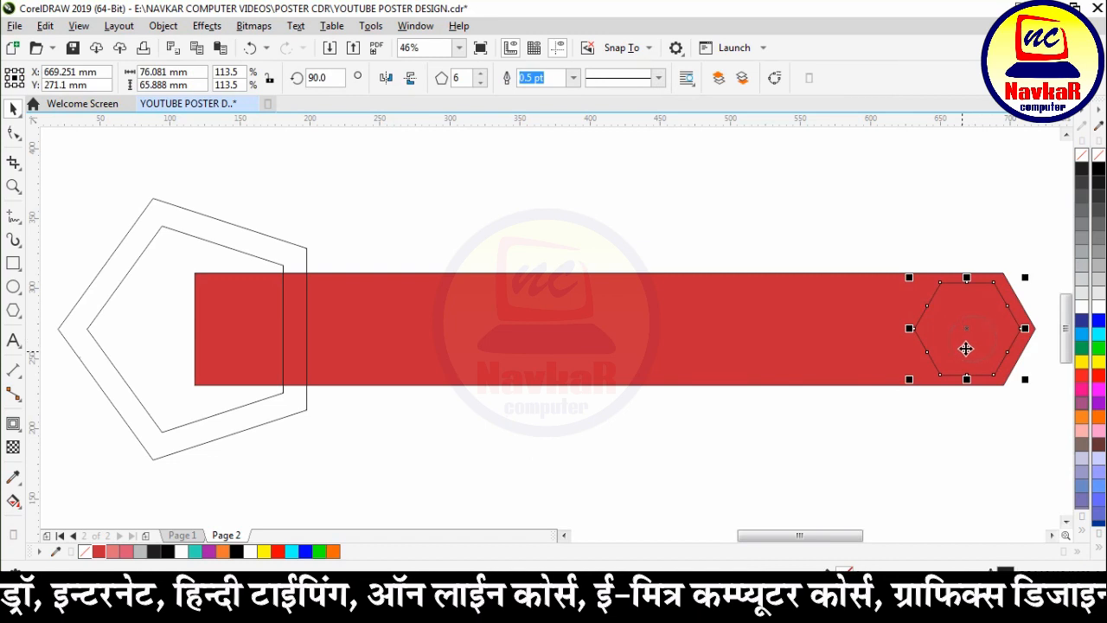
{"action": "left_click", "coordinate": [1081, 280]}
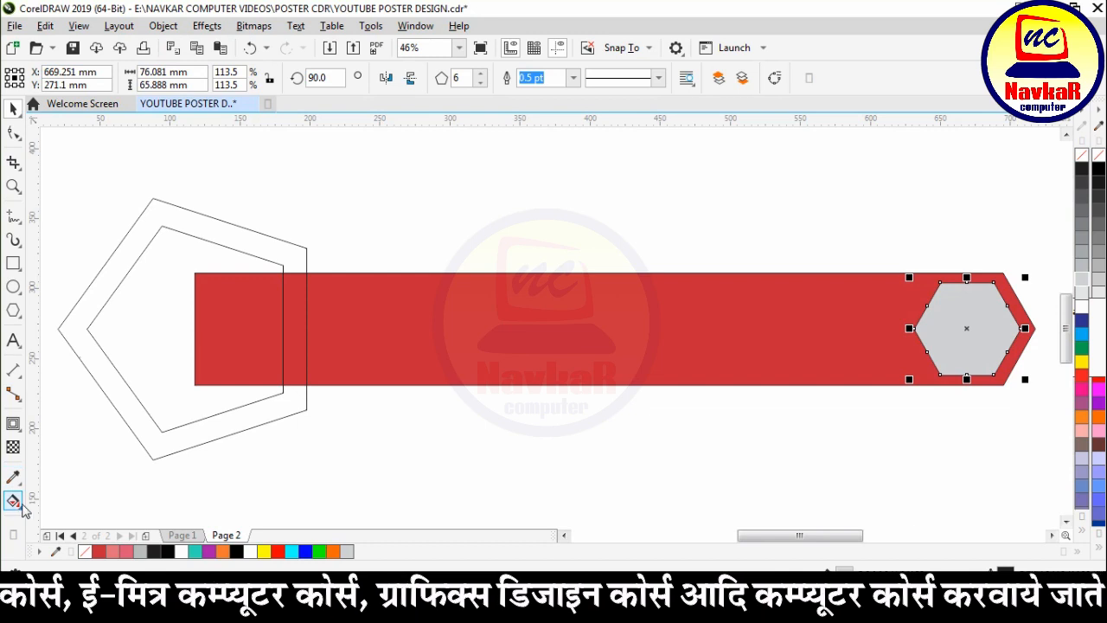
{"action": "double_click", "coordinate": [844, 573]}
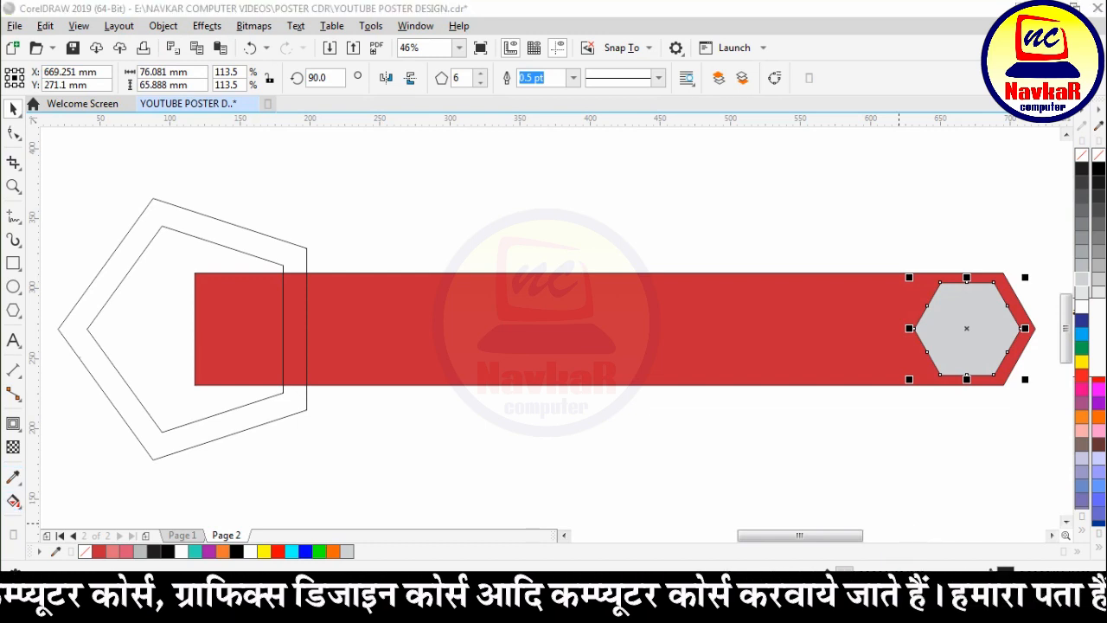
{"action": "left_click", "coordinate": [377, 104]}
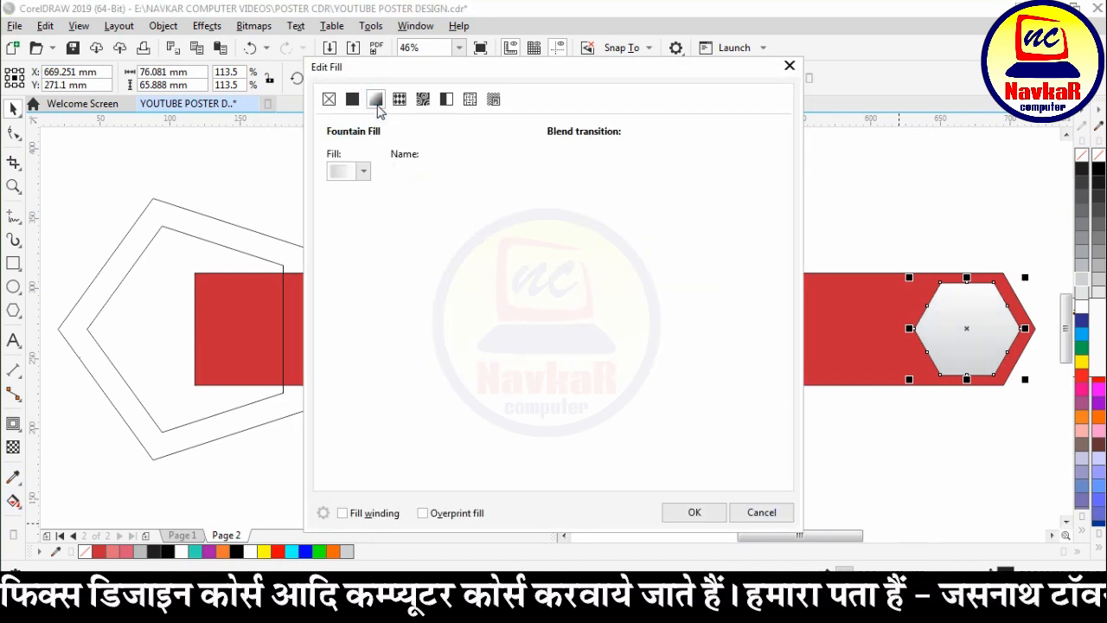
{"action": "left_click", "coordinate": [363, 172]}
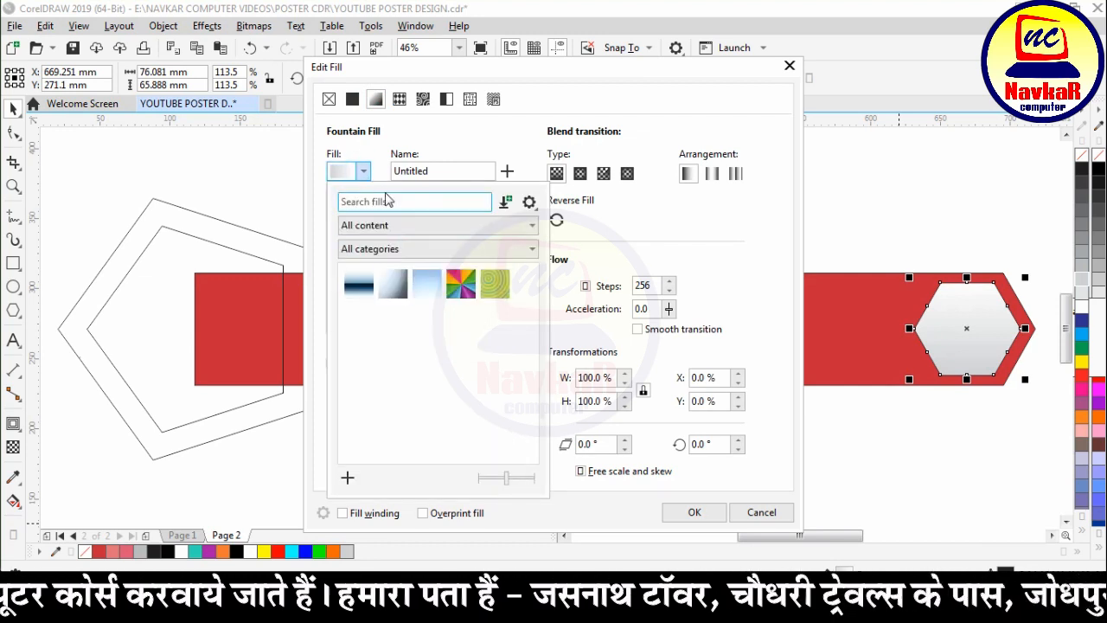
{"action": "left_click", "coordinate": [468, 174]}
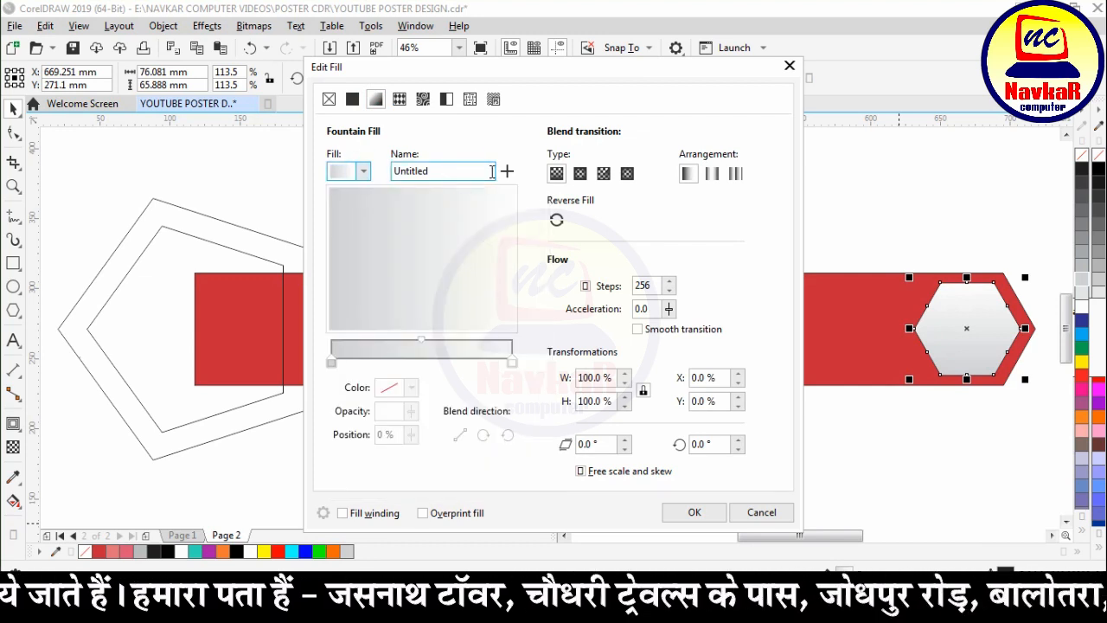
{"action": "left_click", "coordinate": [579, 173]}
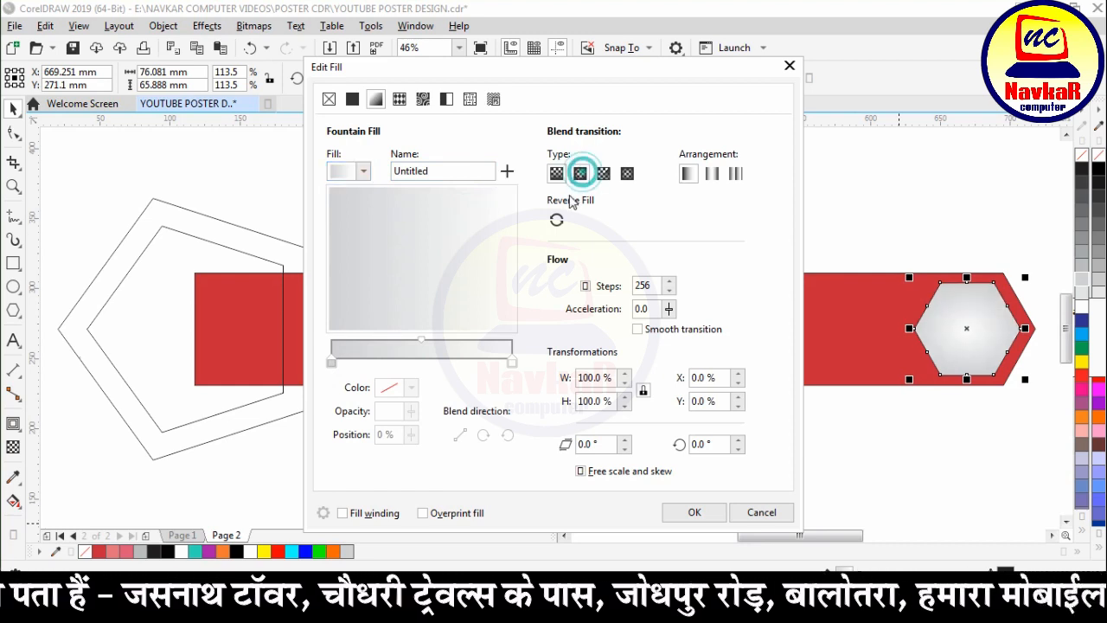
{"action": "left_click", "coordinate": [688, 514]}
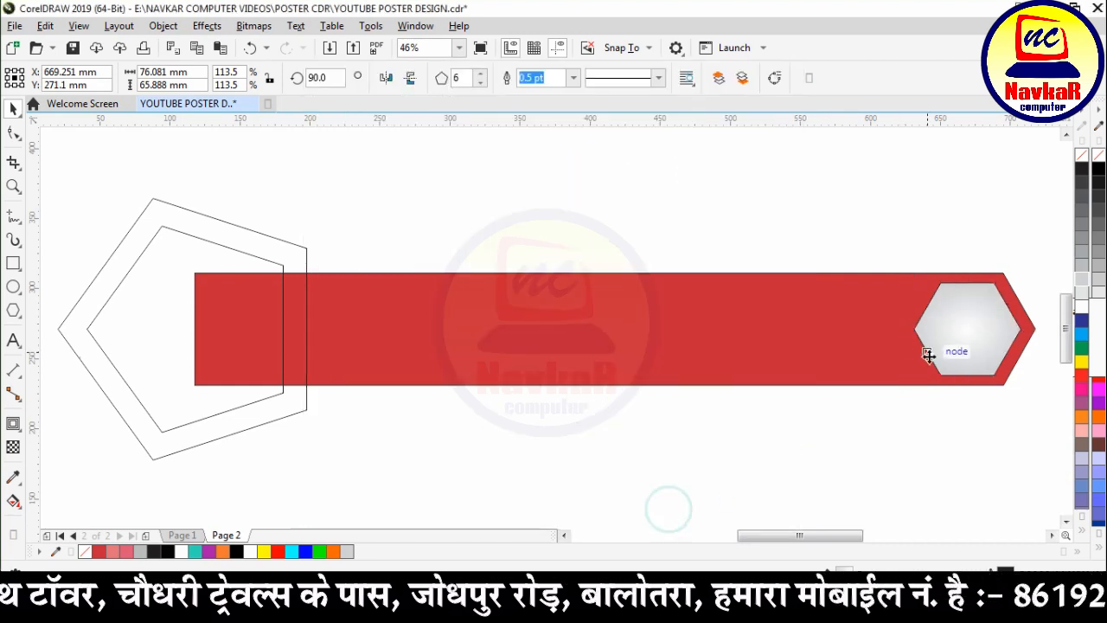
Step: Stretch the hexagon's elliptical gradient slightly beyond its edges and remove the hexagon's outline
{"action": "key", "text": "g"}
{"action": "left_click_drag", "start_coordinate": [965, 282], "coordinate": [967, 263]}
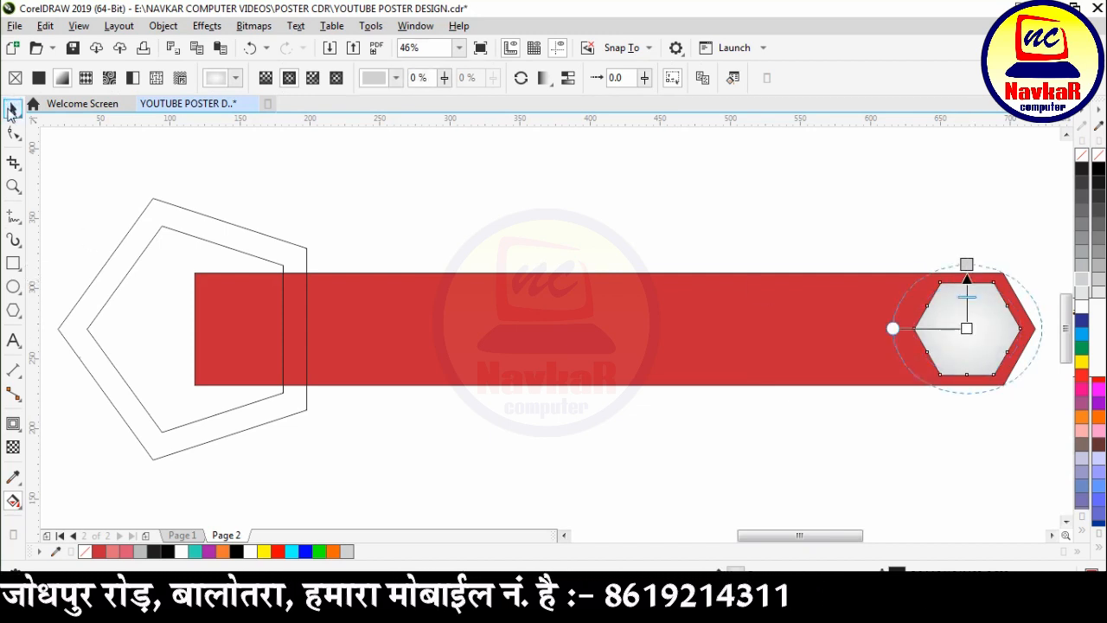
{"action": "left_click", "coordinate": [11, 108]}
{"action": "left_click", "coordinate": [848, 171]}
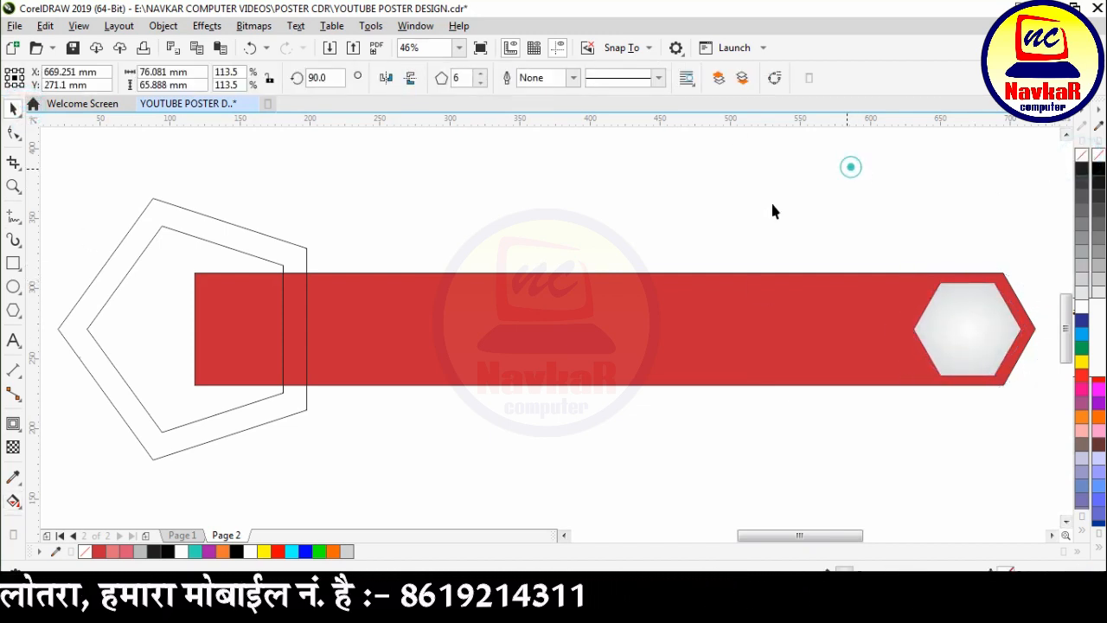
Step: Copy the outline pen, outline color and fill properties from the hexagon to the outer pentagon
{"action": "left_click", "coordinate": [257, 233]}
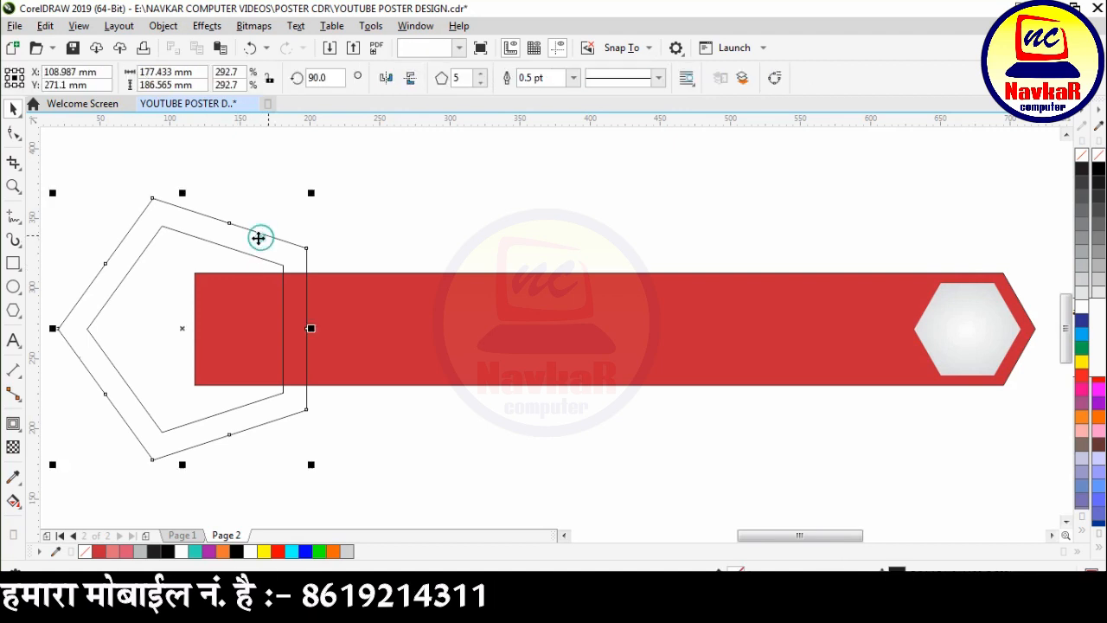
{"action": "left_click", "coordinate": [45, 26]}
{"action": "left_click", "coordinate": [139, 141]}
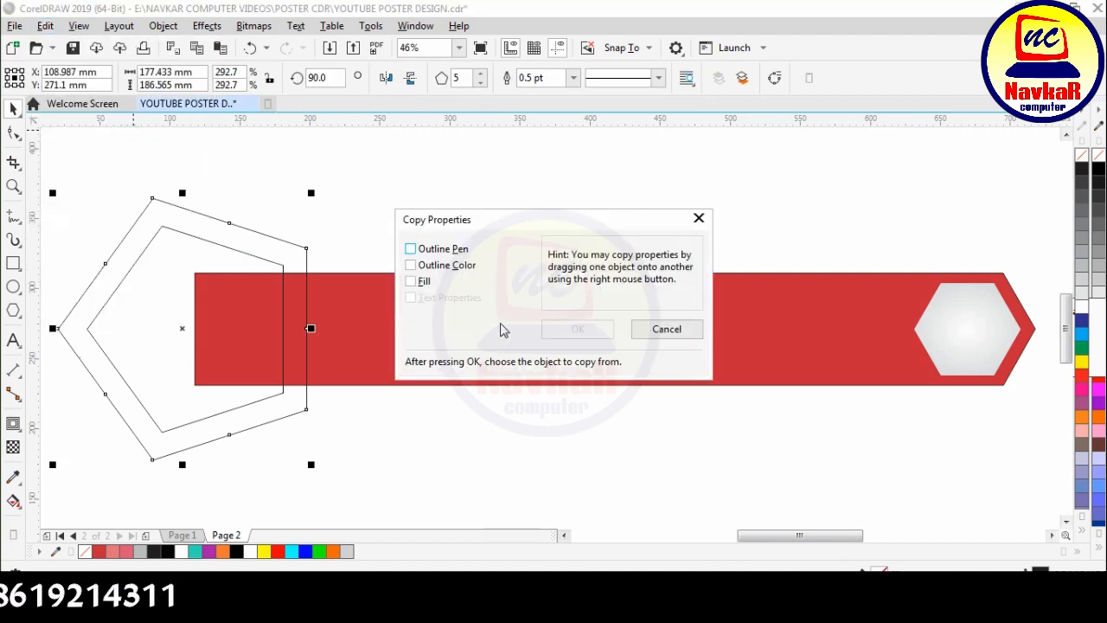
{"action": "left_click", "coordinate": [450, 248]}
{"action": "left_click", "coordinate": [450, 265]}
{"action": "left_click", "coordinate": [427, 280]}
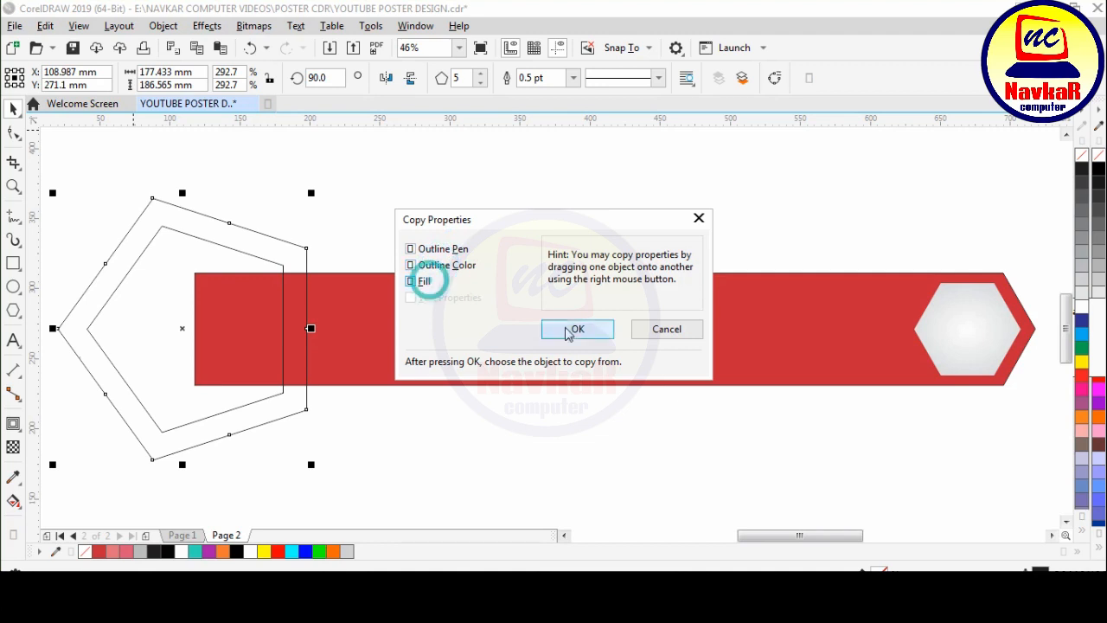
{"action": "left_click", "coordinate": [553, 330]}
{"action": "left_click", "coordinate": [951, 323]}
{"action": "left_click", "coordinate": [626, 185]}
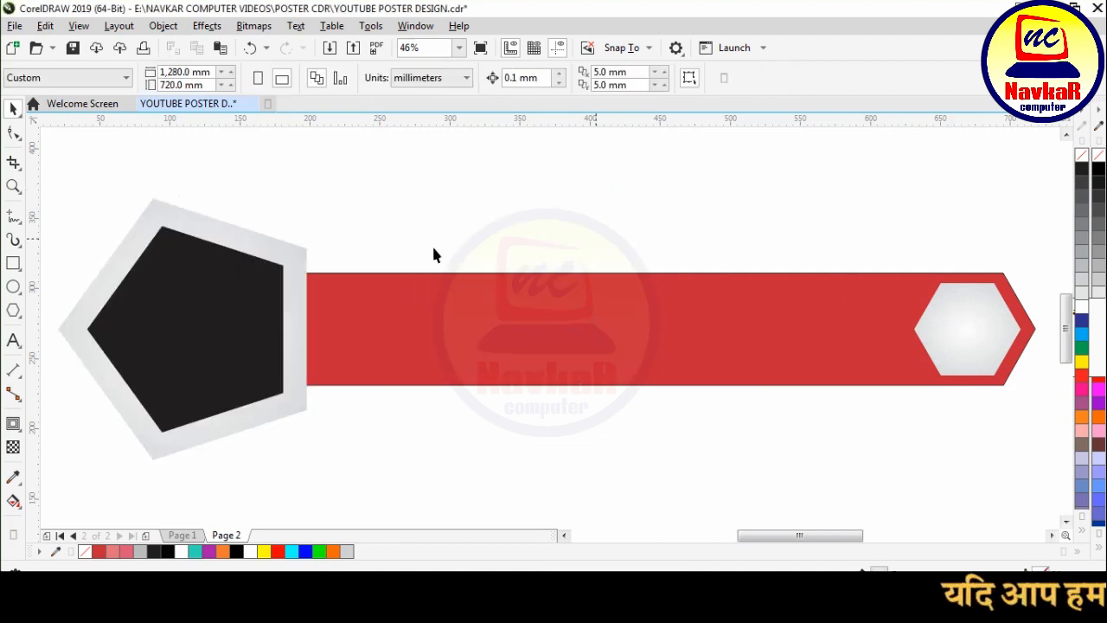
Step: Break the pentagon's contour apart and fill the inner pentagon with the same red as the bar
{"action": "left_click", "coordinate": [326, 302]}
{"action": "left_click", "coordinate": [231, 294]}
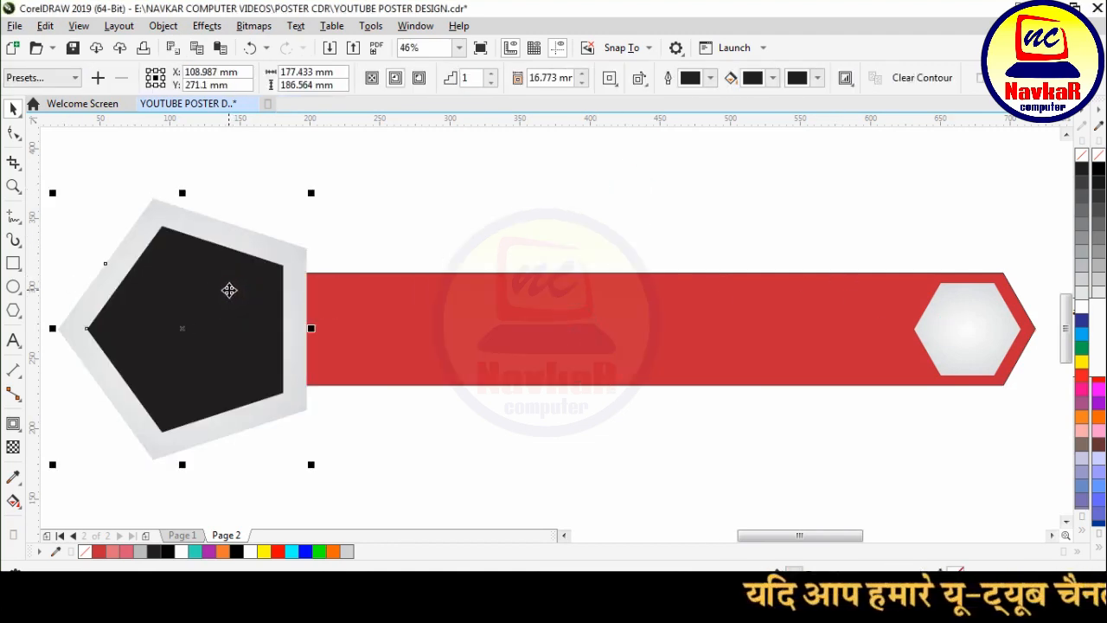
{"action": "key", "text": "ctrl+k"}
{"action": "left_click", "coordinate": [318, 216]}
{"action": "left_click", "coordinate": [243, 305]}
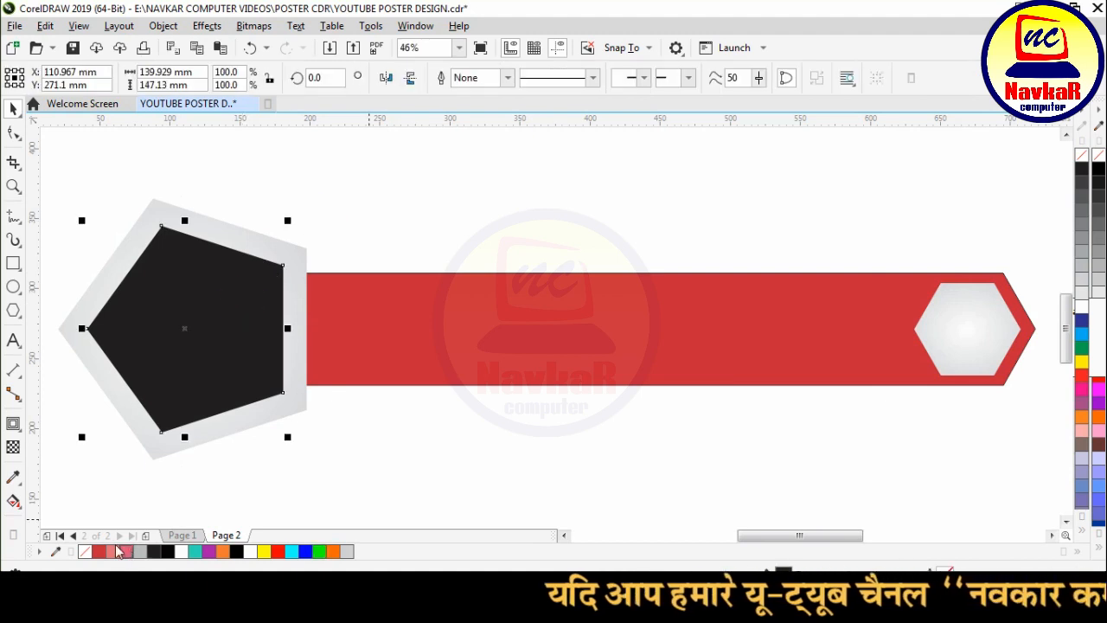
{"action": "left_click", "coordinate": [96, 551]}
Step: Give the bar a linear fountain fill from red at its pointed end to black, ending beyond the pentagon's left tip
{"action": "left_click", "coordinate": [532, 340]}
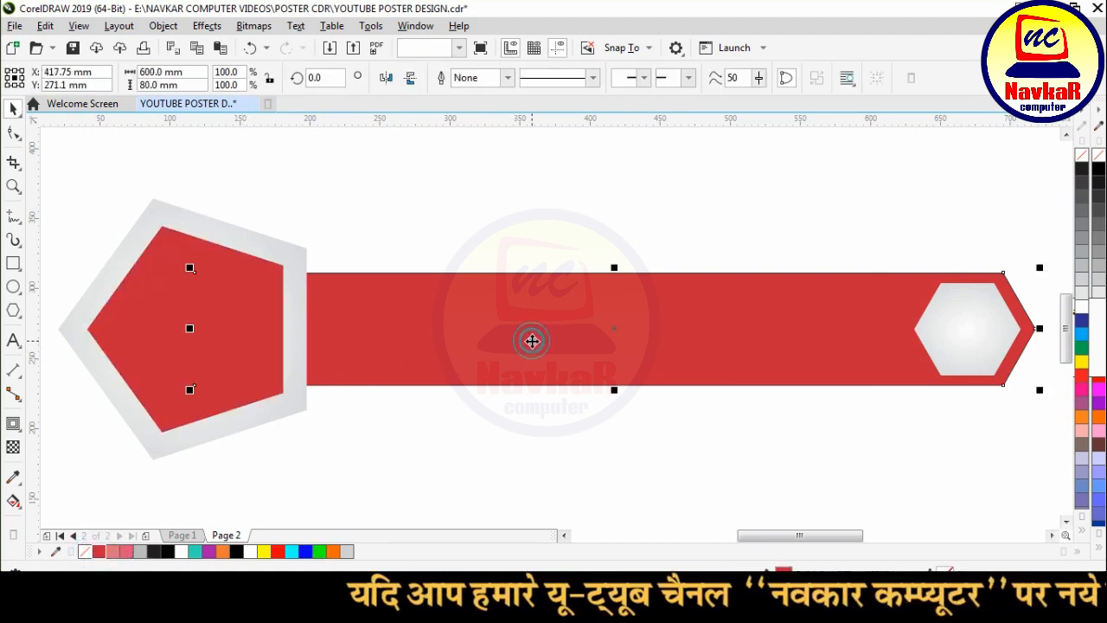
{"action": "key", "text": "g"}
{"action": "left_click_drag", "start_coordinate": [1018, 332], "coordinate": [238, 331]}
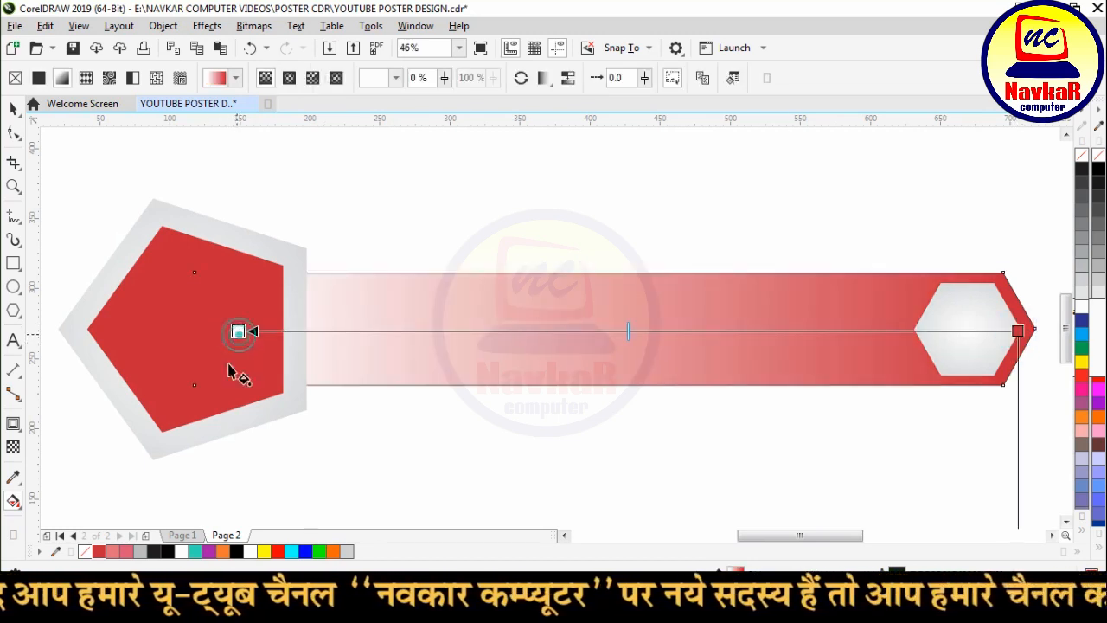
{"action": "left_click_drag", "start_coordinate": [175, 531], "coordinate": [49, 331]}
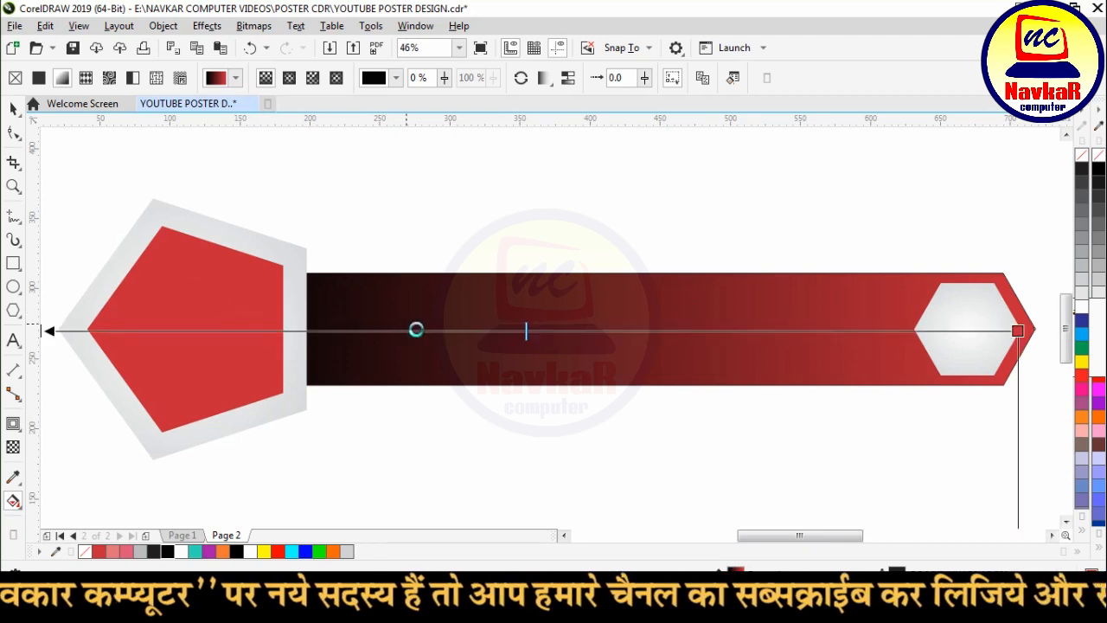
{"action": "scroll", "coordinate": [563, 416], "scroll_direction": "down", "scroll_amount": 2}
{"action": "left_click_drag", "start_coordinate": [273, 366], "coordinate": [240, 365]}
{"action": "scroll", "coordinate": [443, 352], "scroll_direction": "up", "scroll_amount": 1}
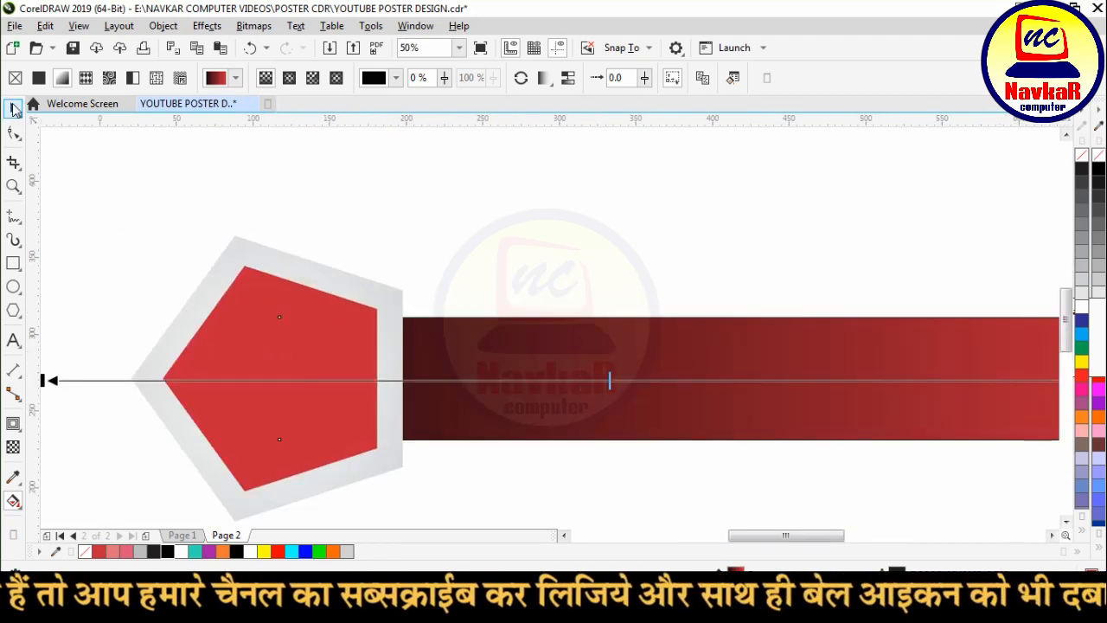
Step: Give the inner pentagon an elliptical fountain fill from red at its upper-right corner to black beyond its lower-left edge
{"action": "left_click", "coordinate": [13, 107]}
{"action": "left_click", "coordinate": [242, 303]}
{"action": "key", "text": "g"}
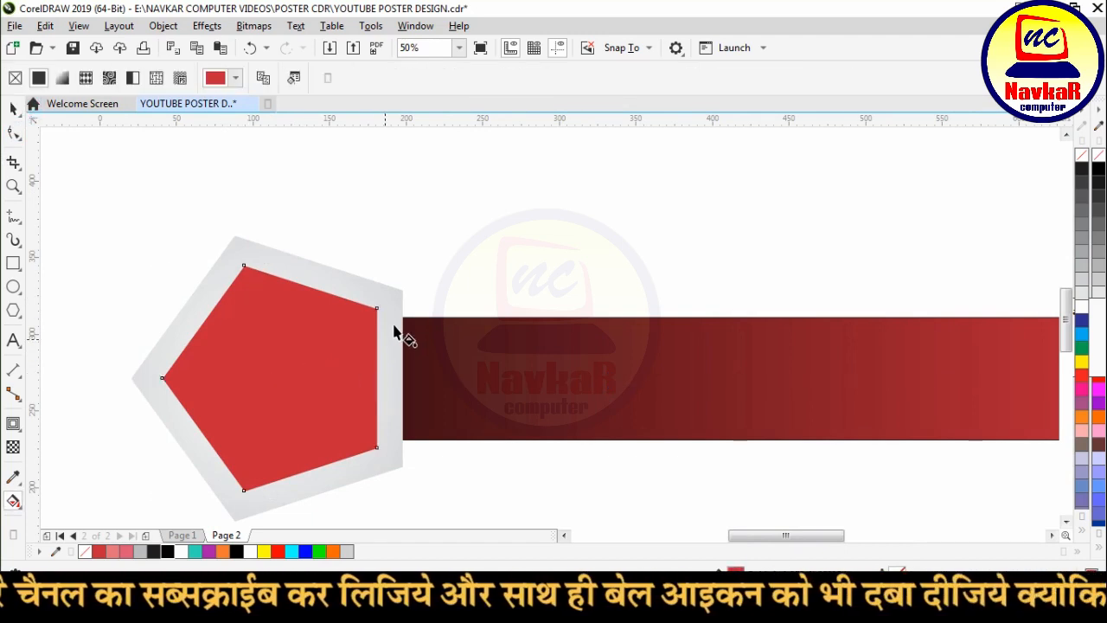
{"action": "left_click_drag", "start_coordinate": [368, 319], "coordinate": [184, 458]}
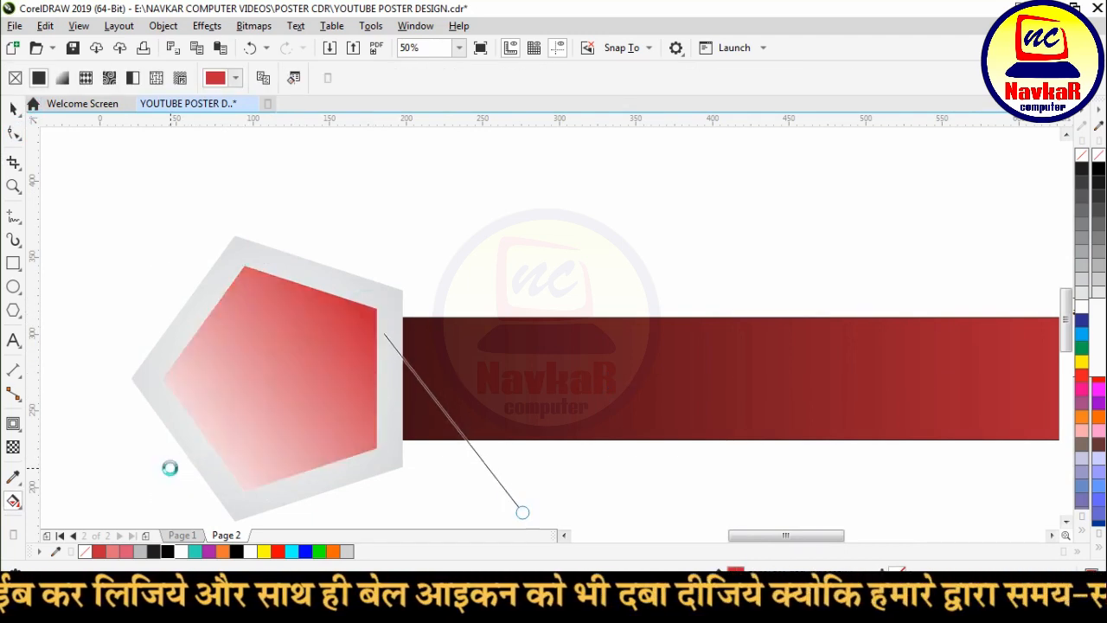
{"action": "left_click", "coordinate": [169, 551]}
{"action": "left_click_drag", "start_coordinate": [170, 468], "coordinate": [136, 486]}
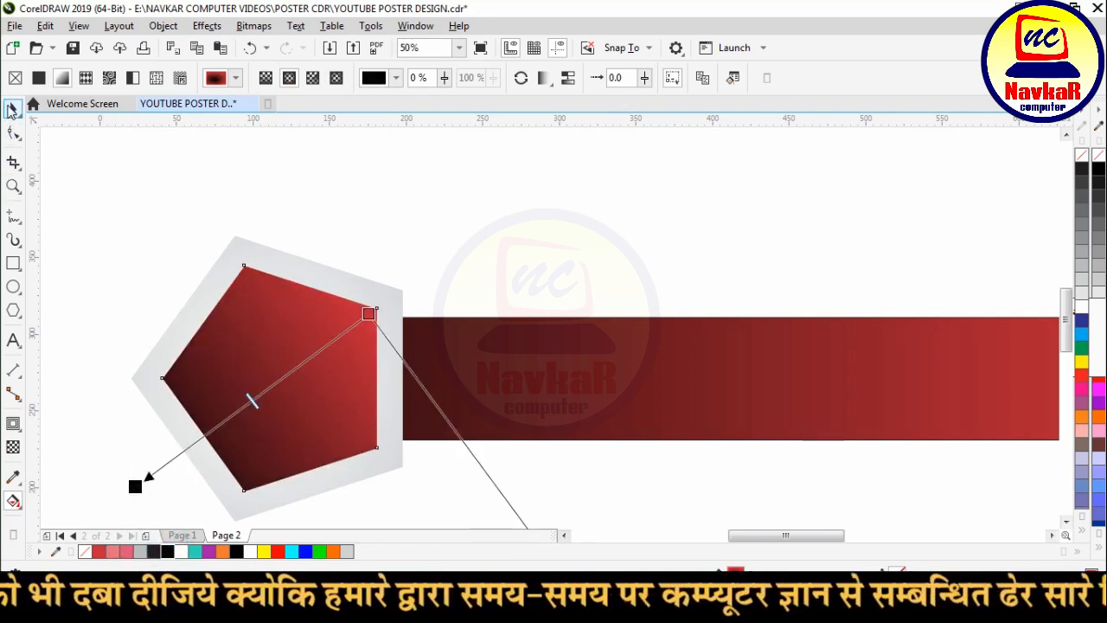
{"action": "left_click", "coordinate": [10, 108]}
Step: Select both pentagons and enlarge them together to about 226 by 238 mm about their centre
{"action": "scroll", "coordinate": [106, 277], "scroll_direction": "down", "scroll_amount": 2}
{"action": "left_click", "coordinate": [297, 234]}
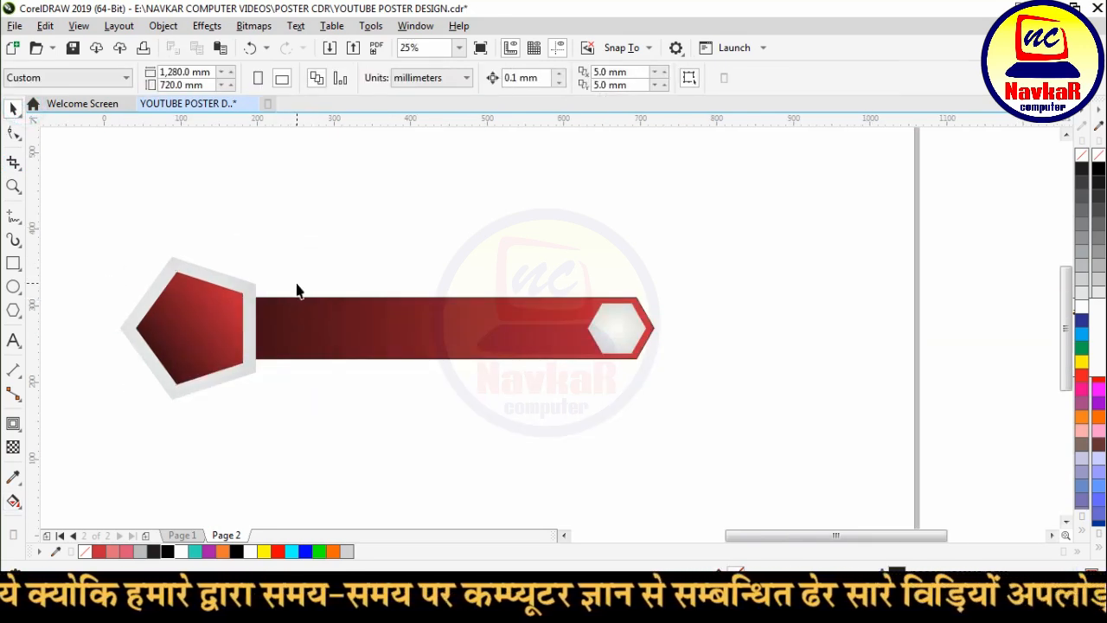
{"action": "scroll", "coordinate": [276, 280], "scroll_direction": "up", "scroll_amount": 2}
{"action": "scroll", "coordinate": [512, 333], "scroll_direction": "down", "scroll_amount": 2}
{"action": "left_click_drag", "start_coordinate": [349, 418], "coordinate": [478, 437]}
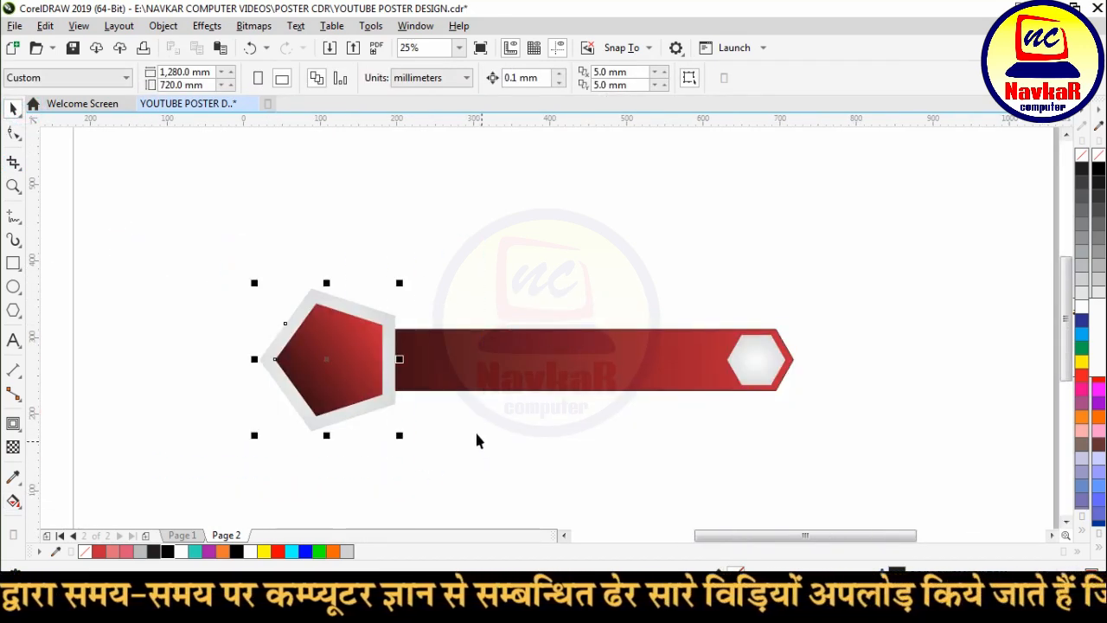
{"action": "scroll", "coordinate": [391, 437], "scroll_direction": "up", "scroll_amount": 2}
{"action": "left_click_drag", "start_coordinate": [408, 442], "coordinate": [444, 481]}
{"action": "scroll", "coordinate": [273, 410], "scroll_direction": "down", "scroll_amount": 2}
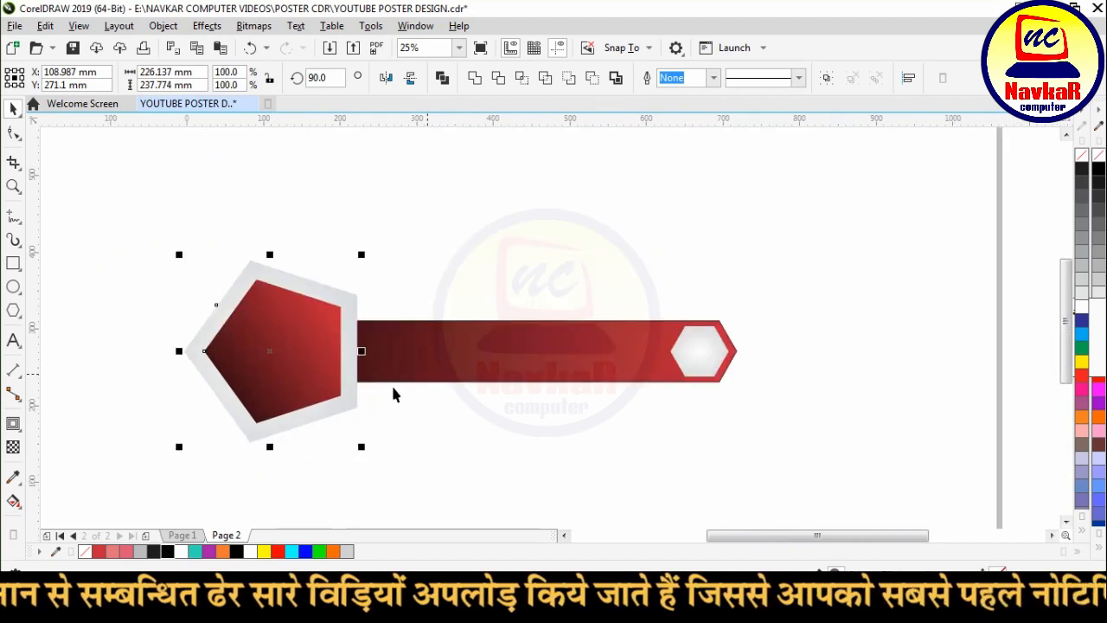
{"action": "left_click", "coordinate": [517, 359]}
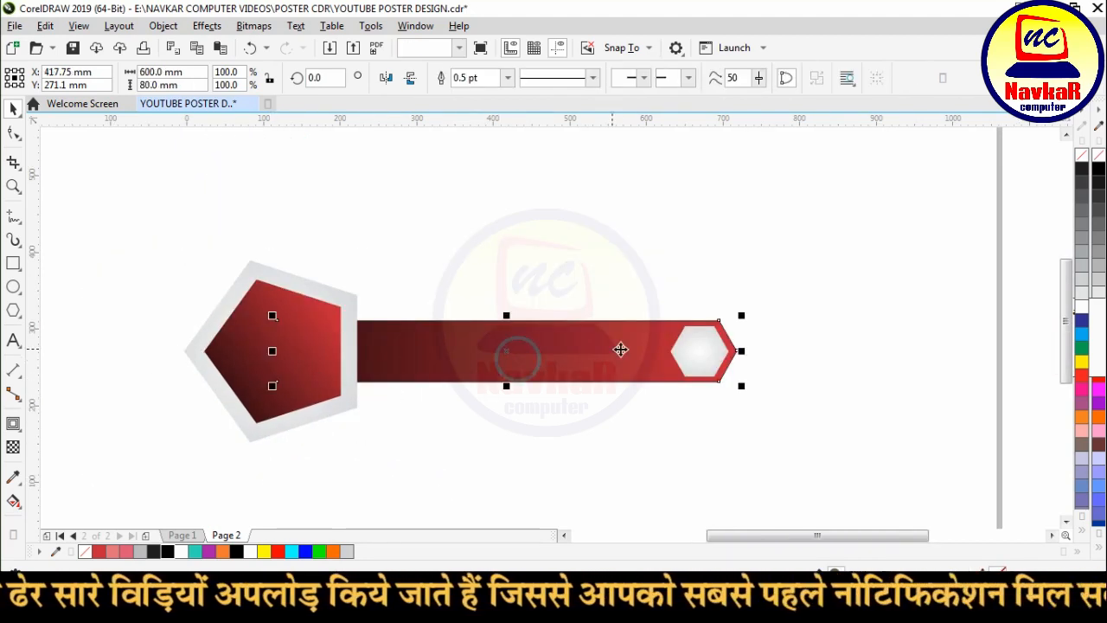
{"action": "left_click", "coordinate": [792, 316]}
{"action": "left_click_drag", "start_coordinate": [792, 300], "coordinate": [242, 415]}
{"action": "left_click", "coordinate": [576, 447]}
Step: Shorten the bar by moving its two left-end nodes right, to just behind the outer pentagon's right edge
{"action": "left_click", "coordinate": [504, 355]}
{"action": "left_click", "coordinate": [13, 134]}
{"action": "left_click_drag", "start_coordinate": [187, 280], "coordinate": [320, 472]}
{"action": "left_click", "coordinate": [297, 388]}
{"action": "left_click_drag", "start_coordinate": [297, 390], "coordinate": [347, 387]}
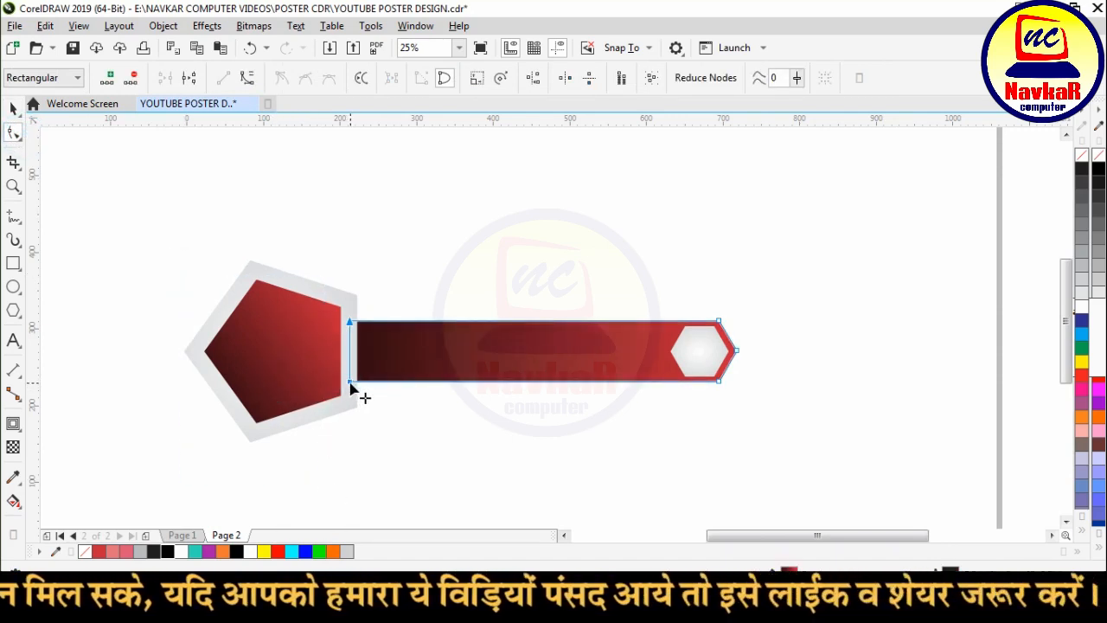
Step: Move the bar and hexagon together left behind the pentagon and enlarge them to about 583 by 92 mm
{"action": "left_click", "coordinate": [13, 109]}
{"action": "left_click_drag", "start_coordinate": [642, 432], "coordinate": [268, 437]}
{"action": "left_click_drag", "start_coordinate": [511, 377], "coordinate": [440, 367]}
{"action": "left_click_drag", "start_coordinate": [690, 316], "coordinate": [719, 308]}
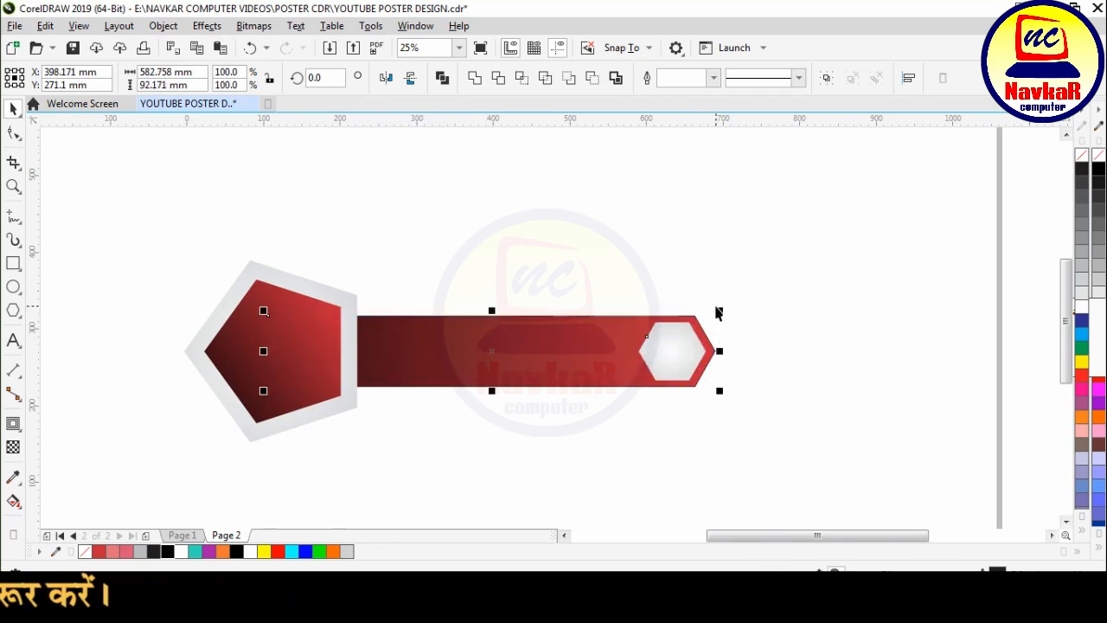
{"action": "left_click", "coordinate": [610, 260]}
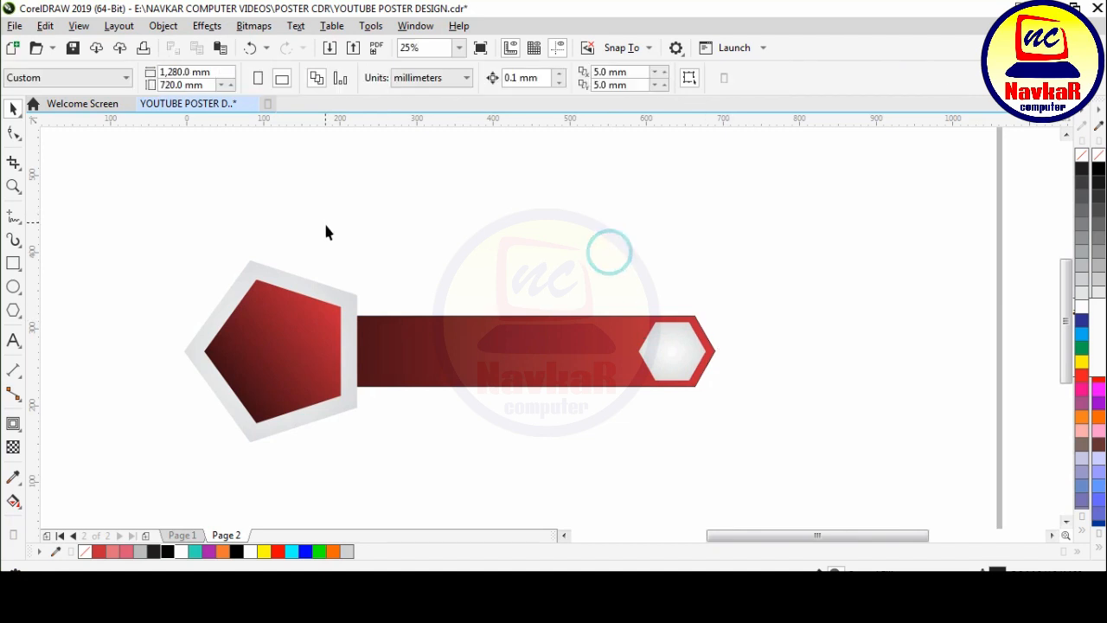
Step: Apply the Medium Glow drop shadow preset to the outer grey pentagon
{"action": "left_click", "coordinate": [315, 295]}
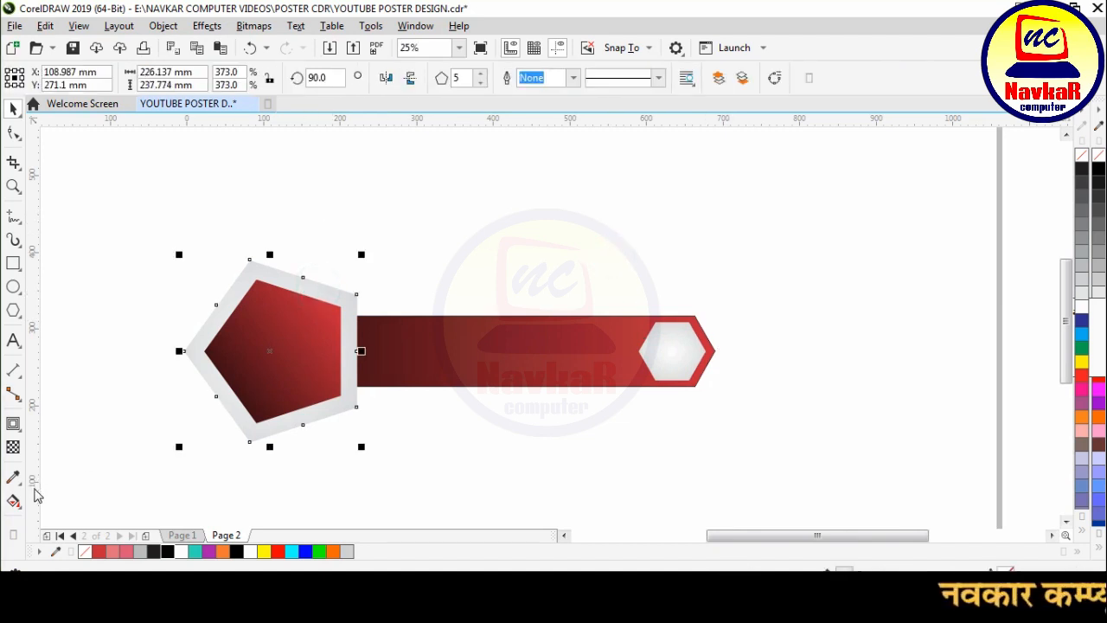
{"action": "left_click", "coordinate": [13, 424]}
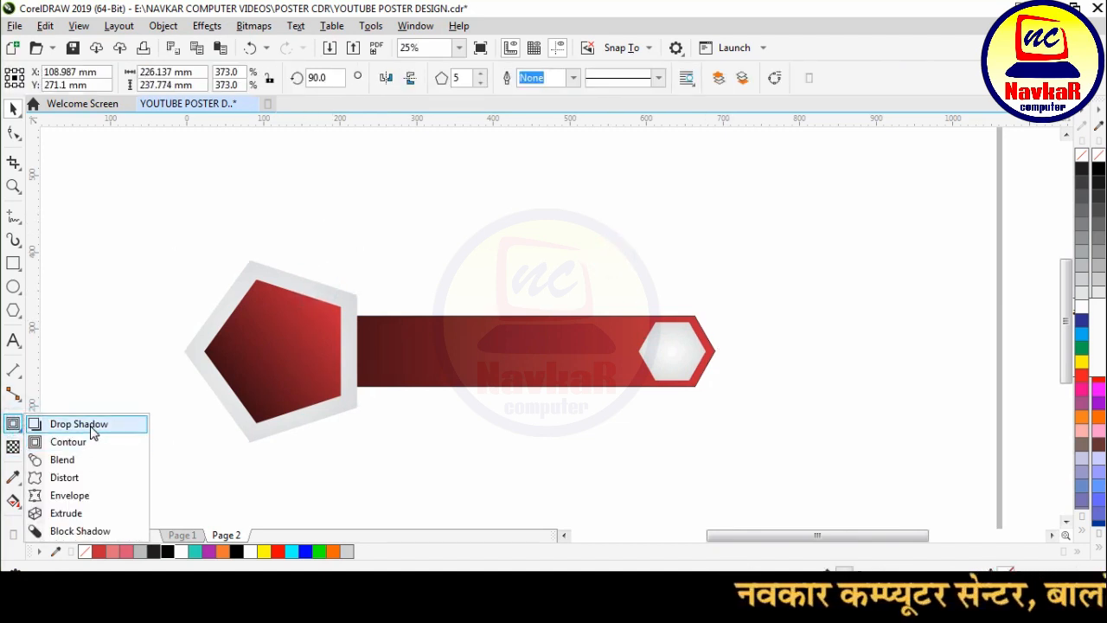
{"action": "left_click", "coordinate": [65, 423]}
{"action": "left_click", "coordinate": [52, 78]}
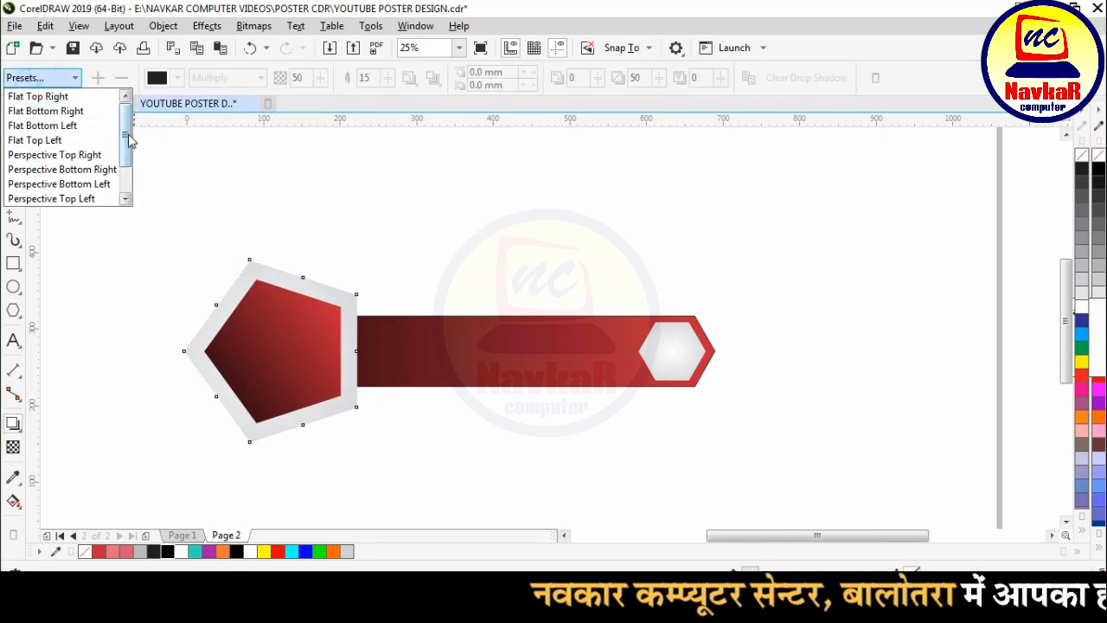
{"action": "scroll", "coordinate": [128, 140], "scroll_direction": "down", "scroll_amount": 1}
{"action": "left_click", "coordinate": [48, 183]}
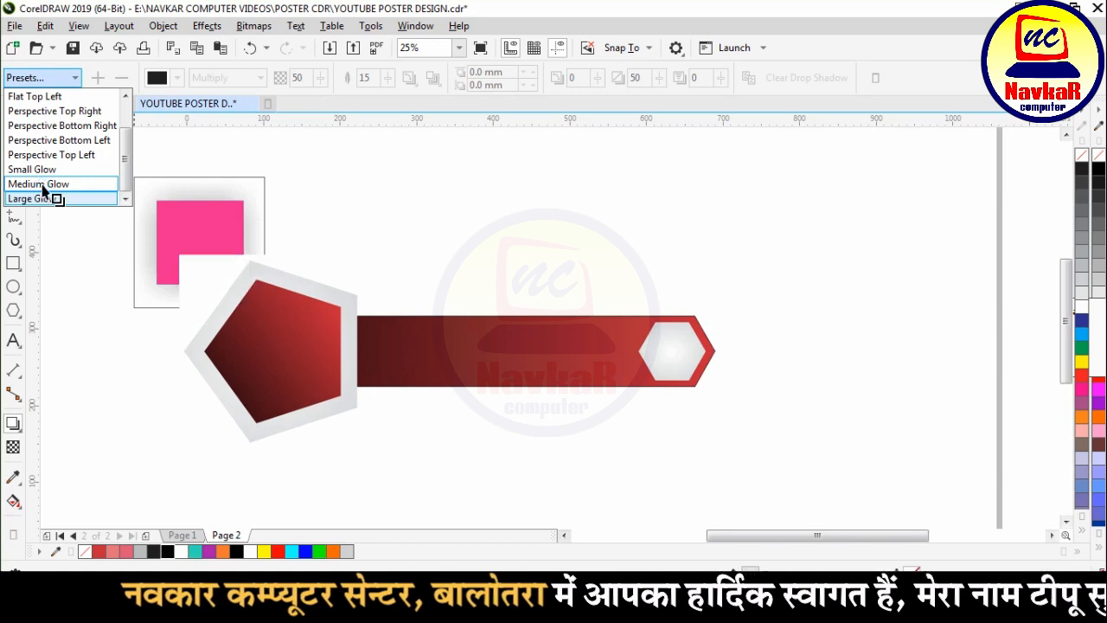
Step: Set the pentagon's shadow colour to rich black, C 75, M 68, Y 65, K 90
{"action": "left_click", "coordinate": [177, 78]}
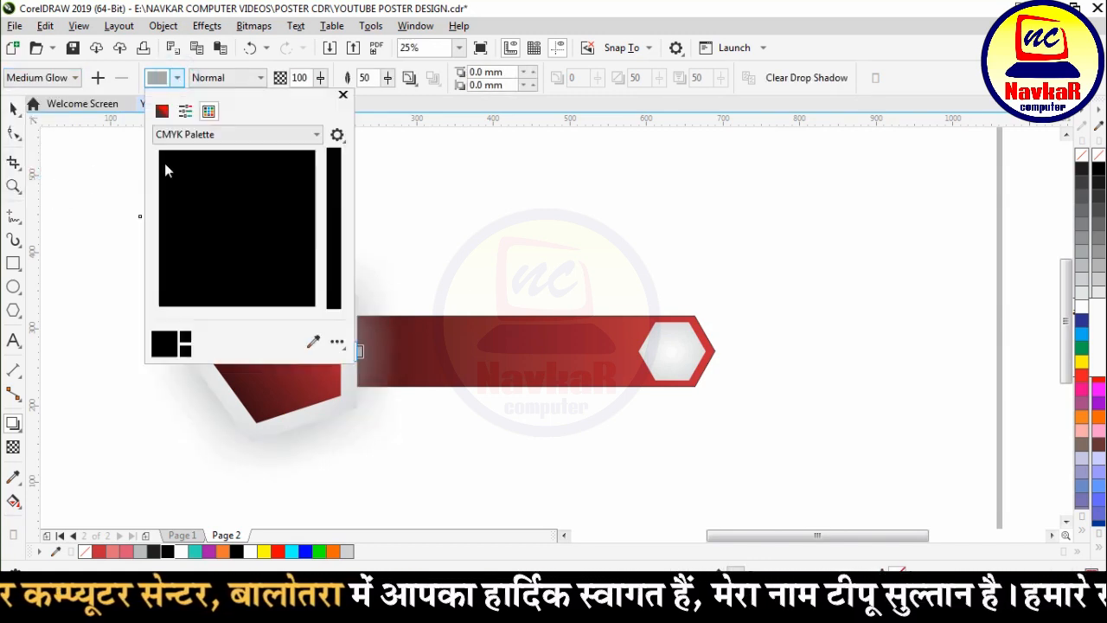
{"action": "left_click", "coordinate": [160, 111]}
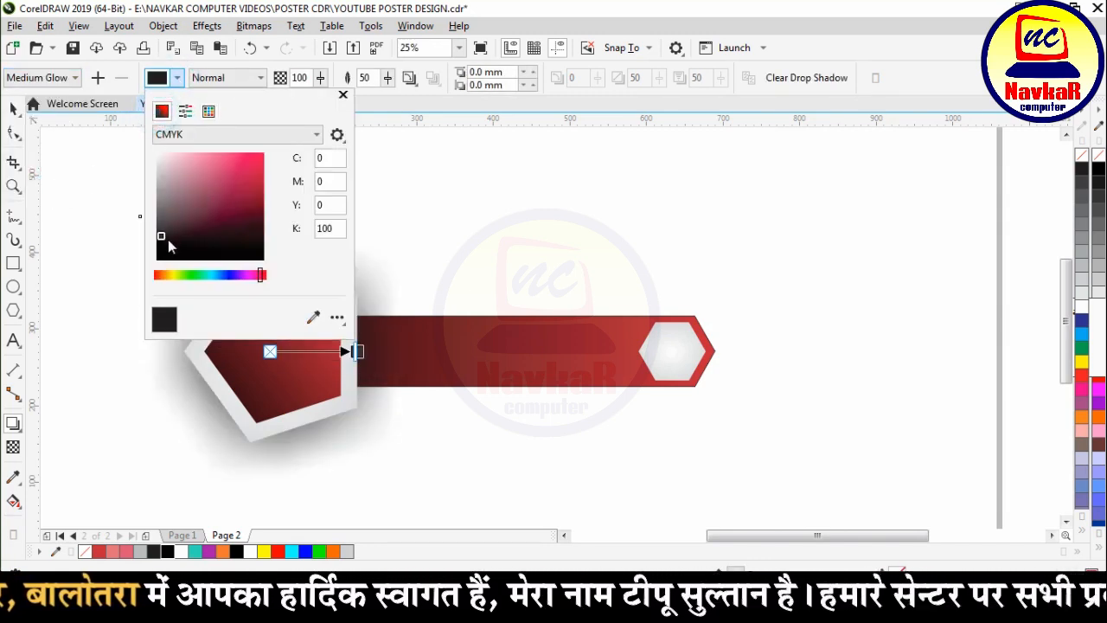
{"action": "left_click_drag", "start_coordinate": [169, 246], "coordinate": [157, 259]}
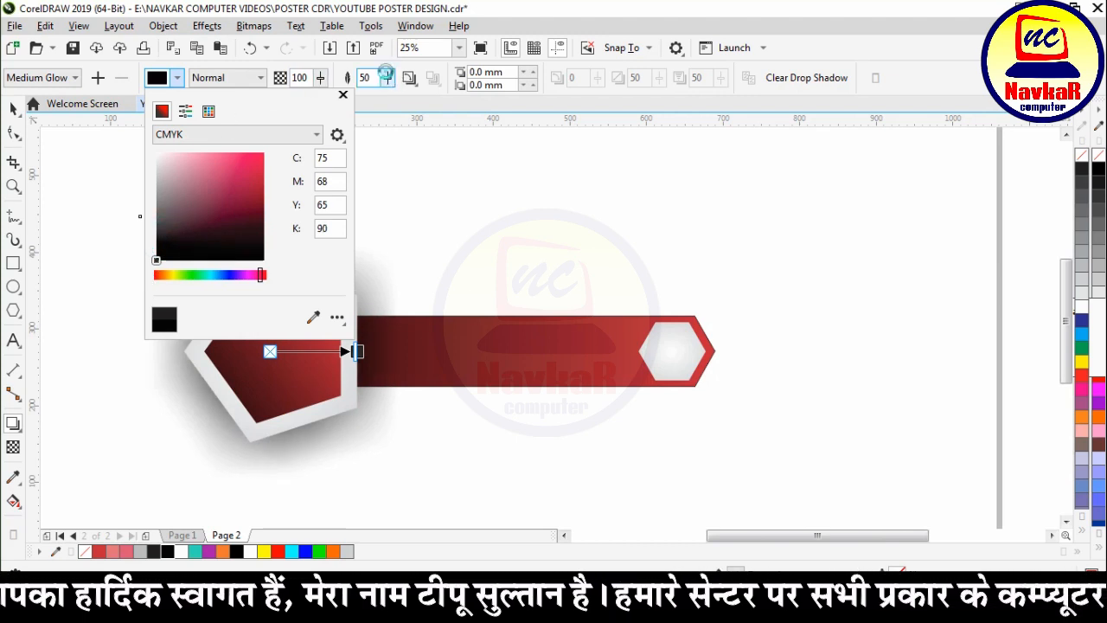
Step: Reduce the feathering of the pentagon's drop shadow to 10
{"action": "left_click", "coordinate": [386, 77]}
{"action": "left_click", "coordinate": [388, 77]}
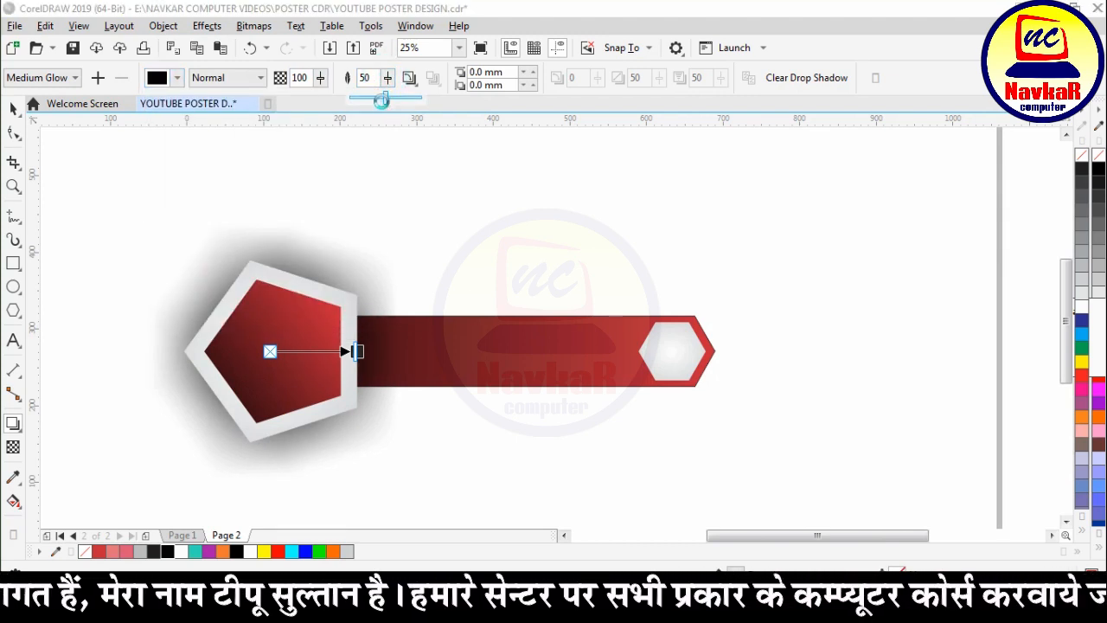
{"action": "left_click", "coordinate": [356, 98]}
{"action": "left_click", "coordinate": [381, 98]}
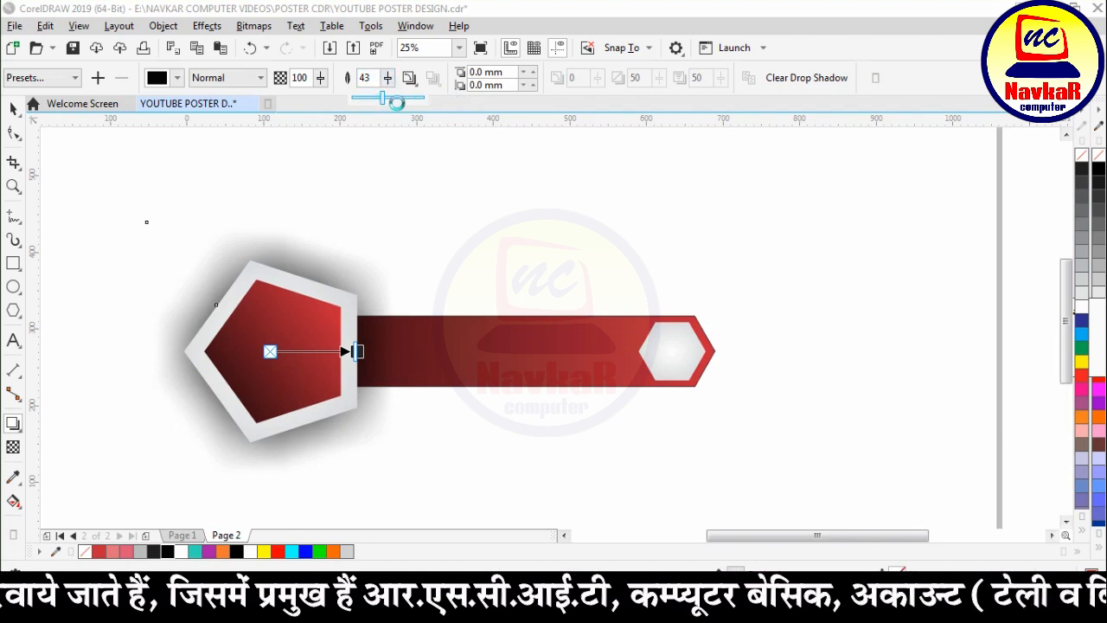
{"action": "left_click", "coordinate": [388, 80]}
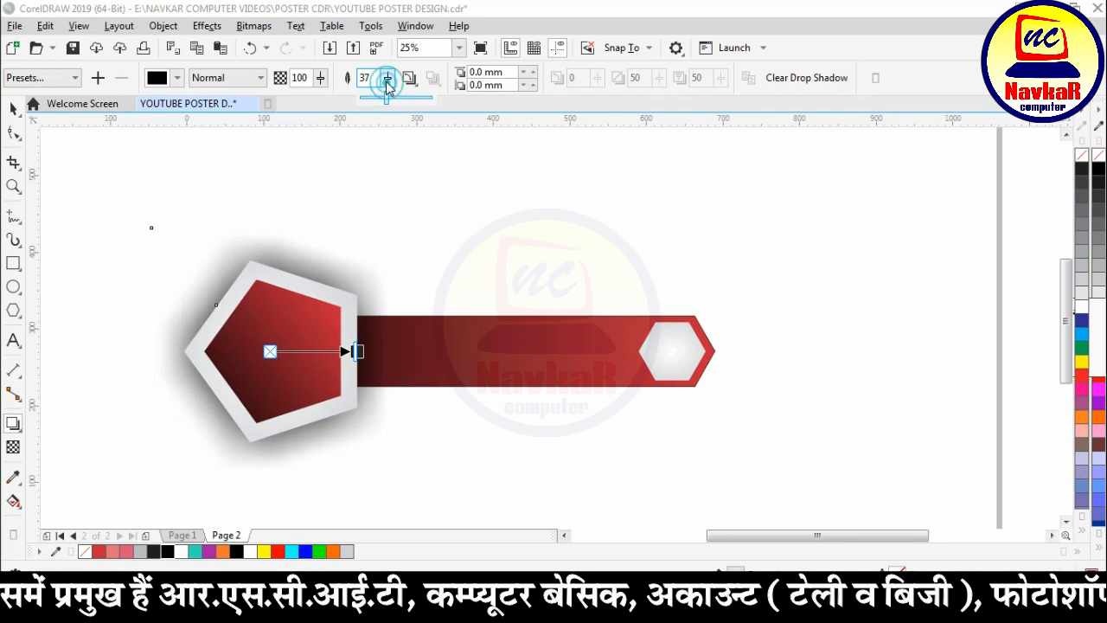
{"action": "left_click_drag", "start_coordinate": [386, 99], "coordinate": [372, 102]}
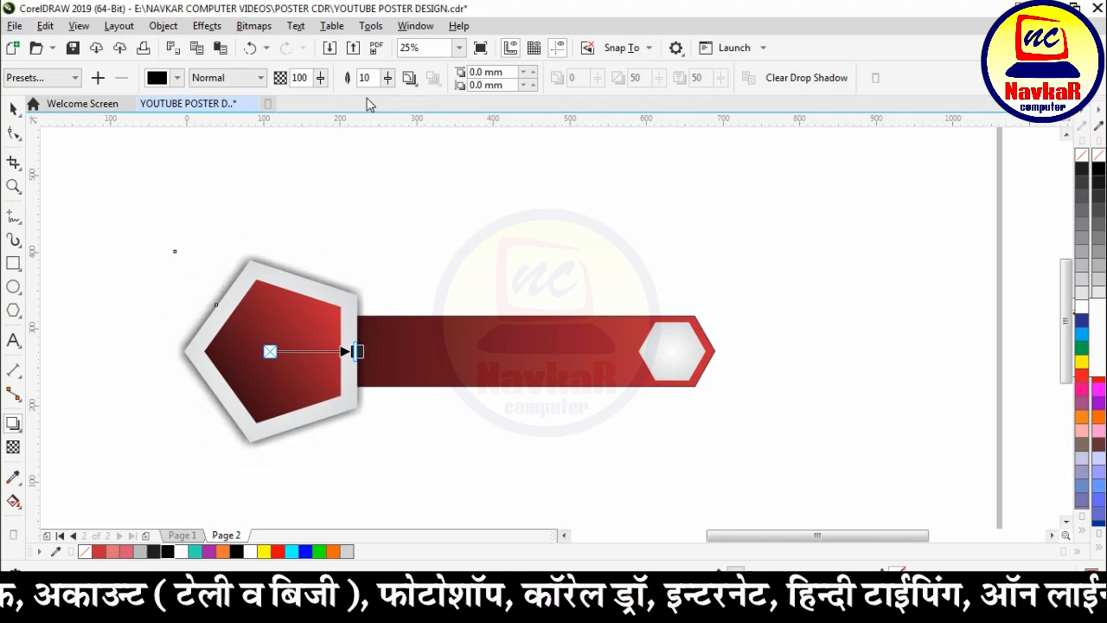
Step: Lower the opacity of the pentagon's drop shadow to 43
{"action": "left_click", "coordinate": [320, 78]}
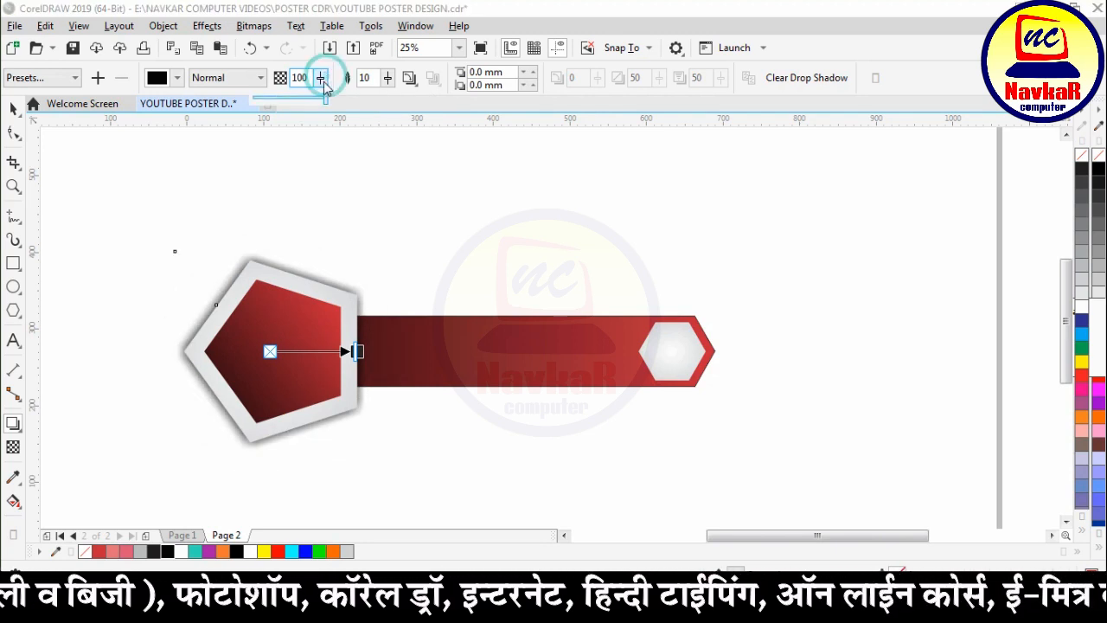
{"action": "left_click_drag", "start_coordinate": [328, 99], "coordinate": [274, 104]}
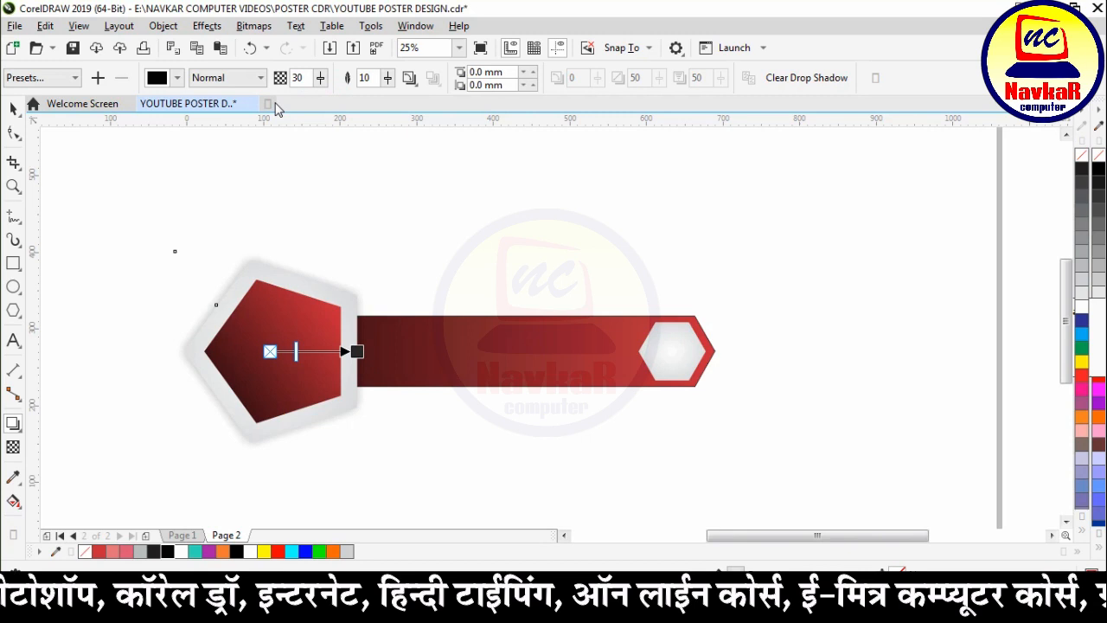
{"action": "left_click", "coordinate": [319, 79]}
{"action": "left_click_drag", "start_coordinate": [311, 99], "coordinate": [321, 102]}
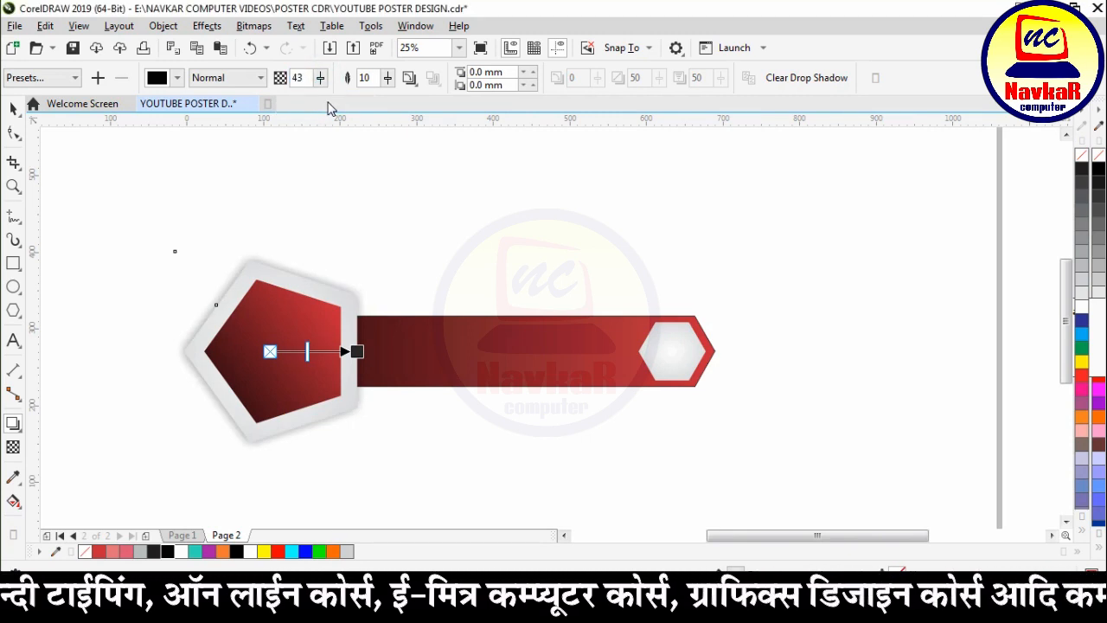
Step: Break the drop shadow apart from the outer pentagon, then deselect everything
{"action": "left_click", "coordinate": [13, 108]}
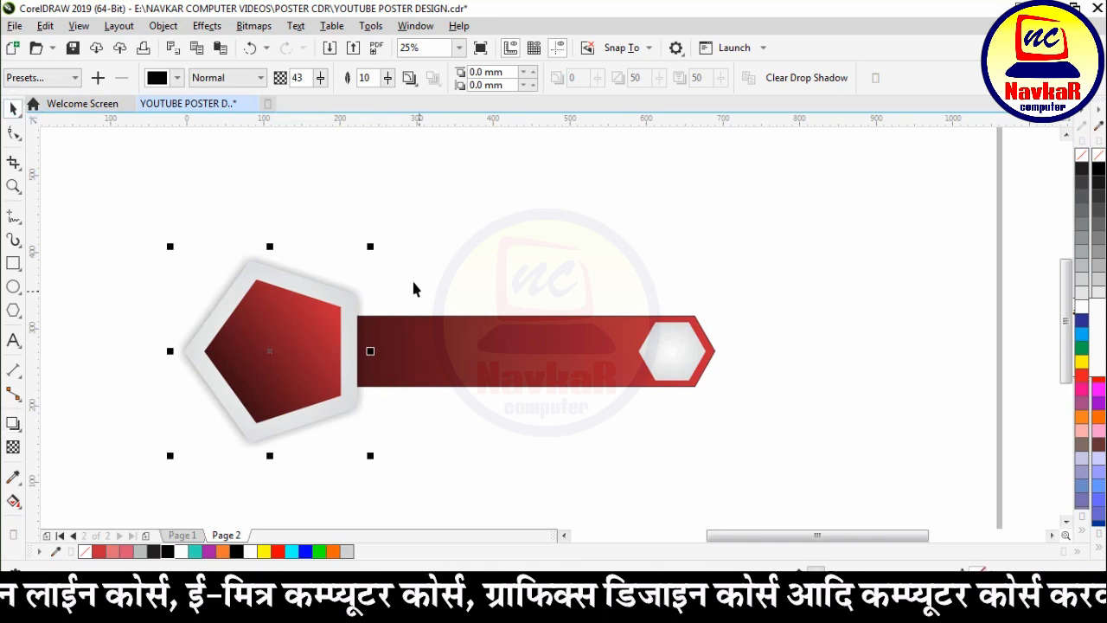
{"action": "left_click", "coordinate": [164, 26]}
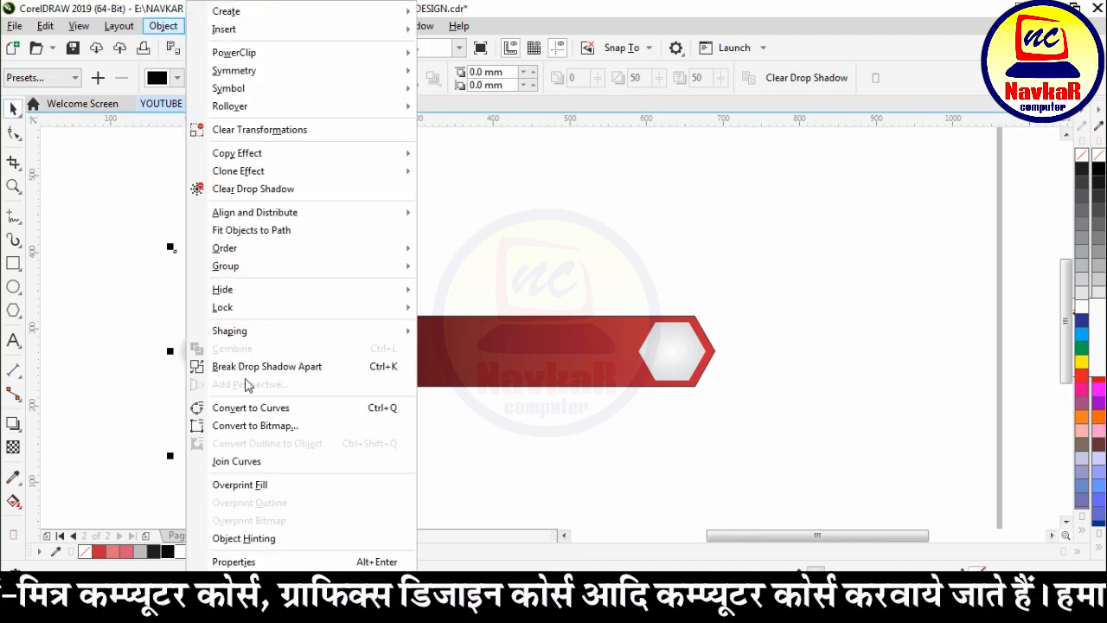
{"action": "left_click", "coordinate": [290, 367]}
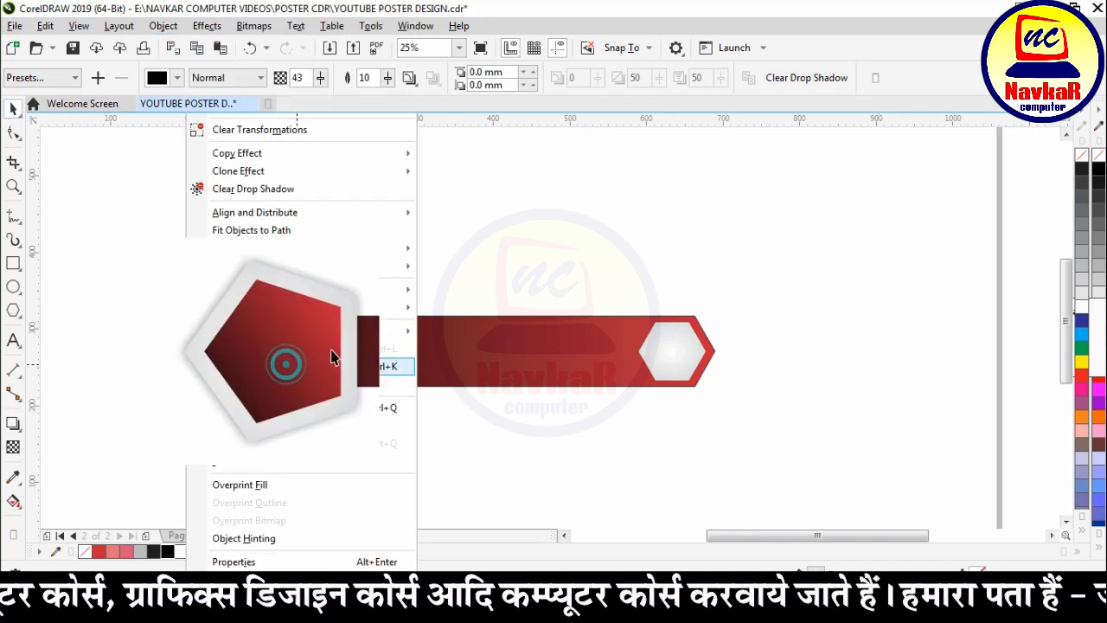
{"action": "left_click", "coordinate": [514, 200]}
{"action": "left_click", "coordinate": [315, 259]}
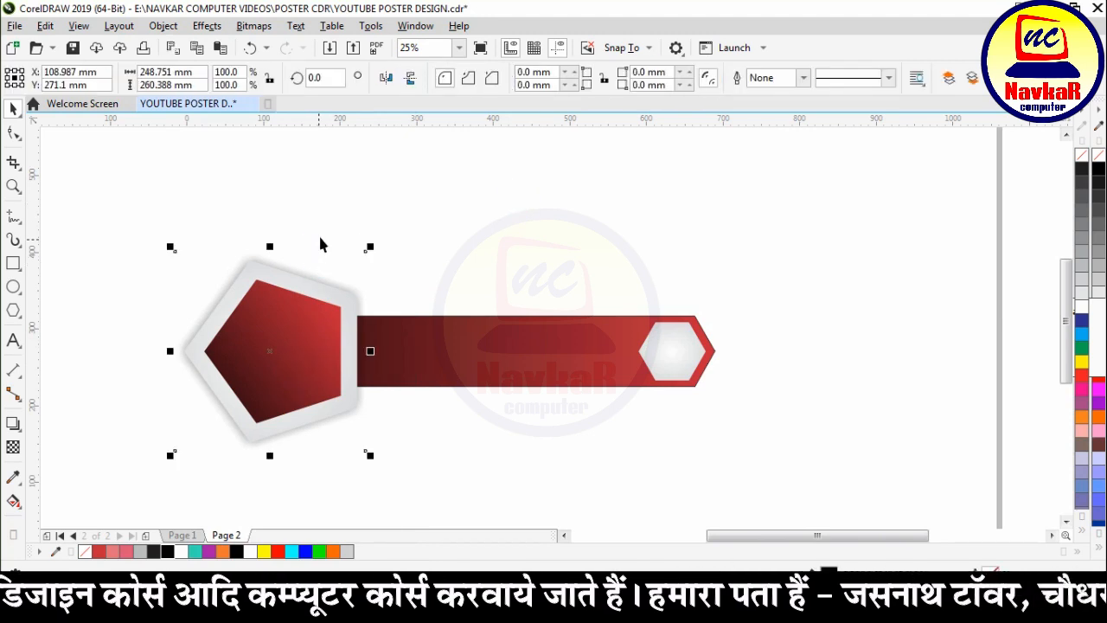
{"action": "left_click", "coordinate": [618, 230]}
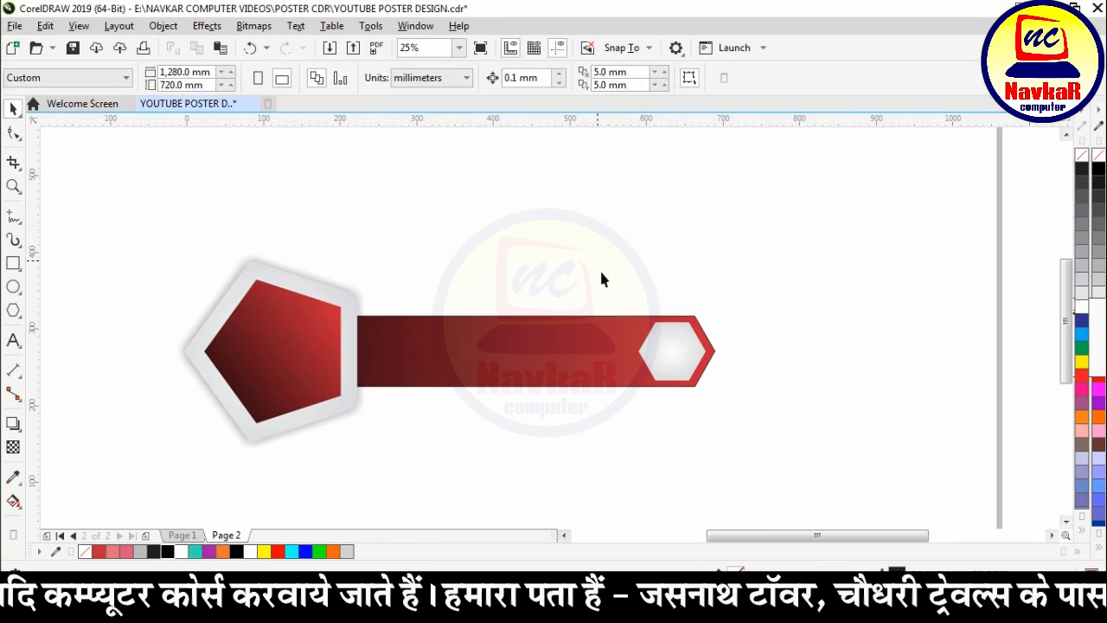
Step: Draw a straight horizontal line about 334 mm long above the bar with the Pen tool and give it an 8 pt outline
{"action": "left_click", "coordinate": [12, 216]}
{"action": "left_click", "coordinate": [48, 269]}
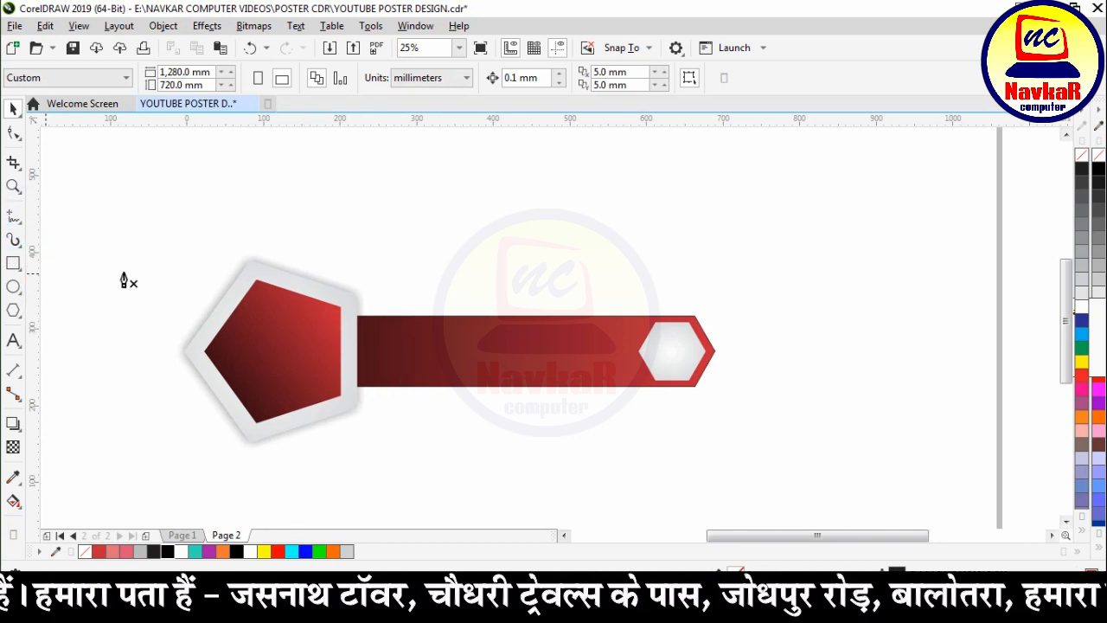
{"action": "left_click", "coordinate": [378, 195]}
{"action": "left_click", "coordinate": [634, 196]}
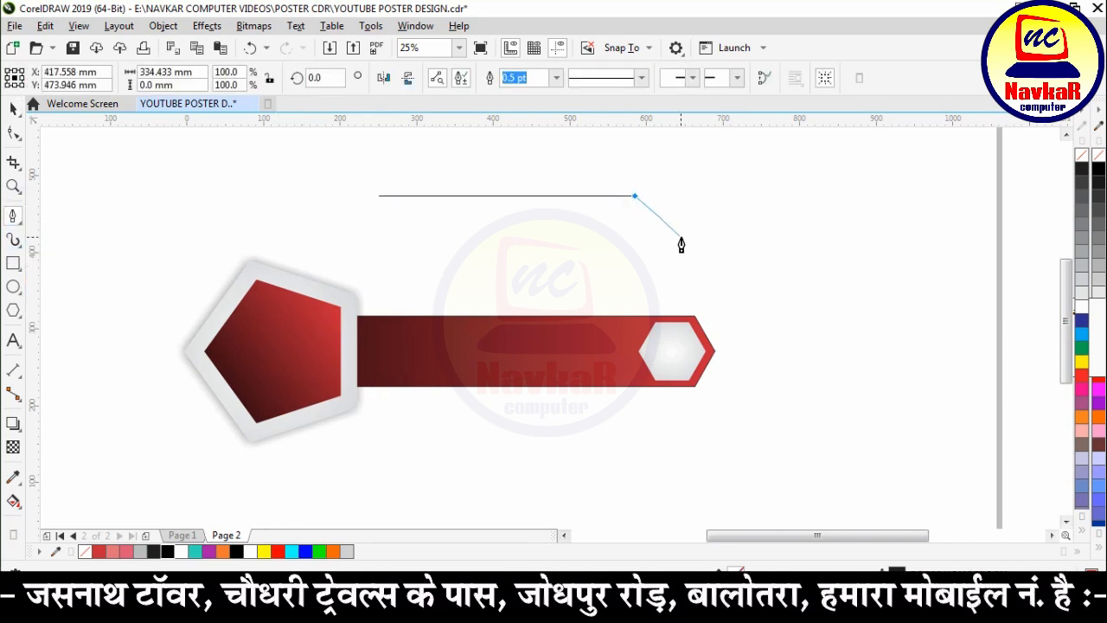
{"action": "left_click", "coordinate": [558, 79]}
{"action": "left_click", "coordinate": [588, 188]}
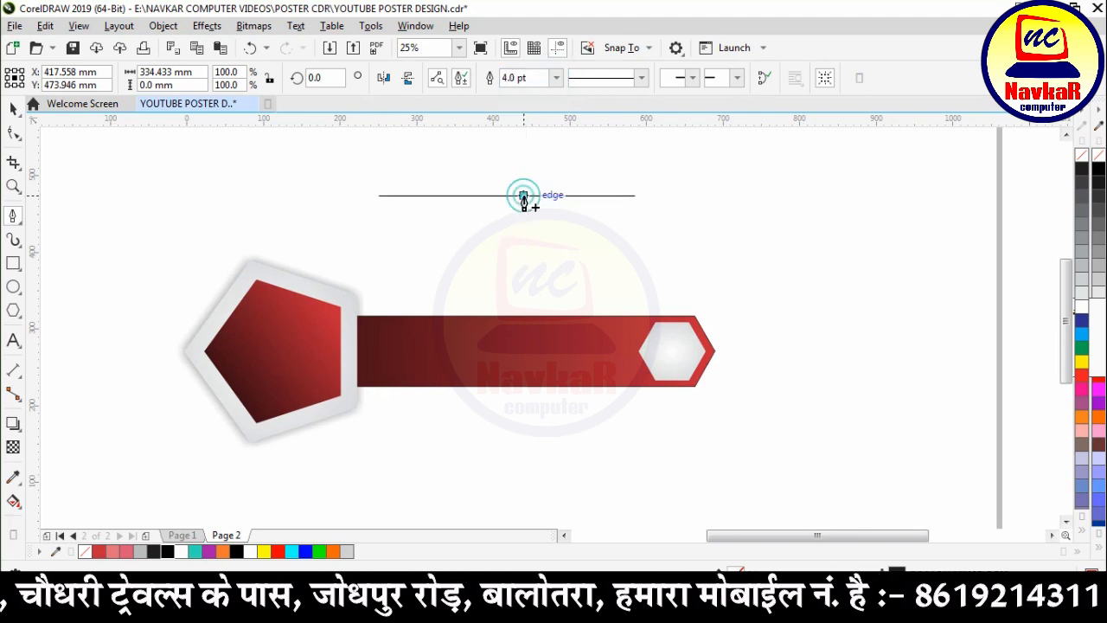
{"action": "left_click", "coordinate": [556, 78]}
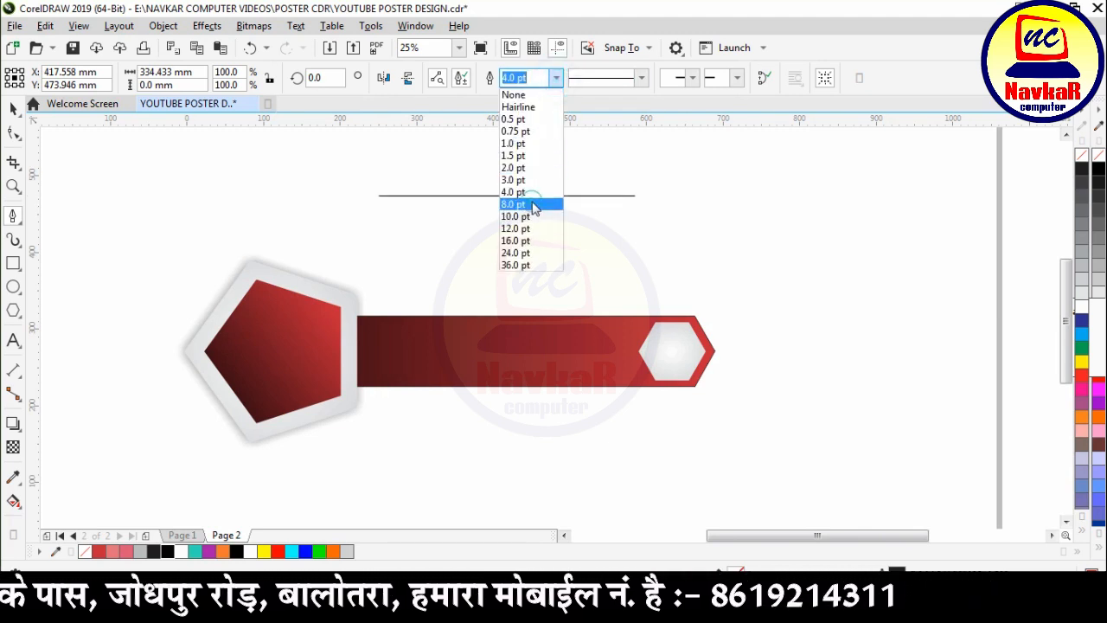
{"action": "left_click", "coordinate": [532, 208]}
Step: Move the line down to just above the bar, against the pentagon, and convert its outline to an object
{"action": "left_click", "coordinate": [12, 108]}
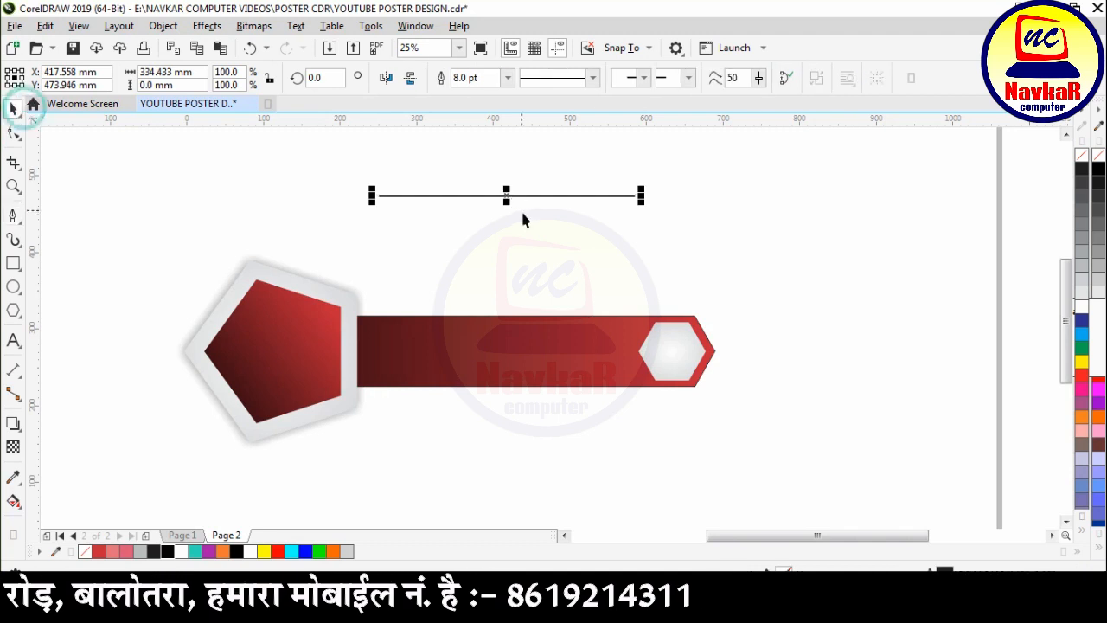
{"action": "left_click_drag", "start_coordinate": [512, 196], "coordinate": [476, 284]}
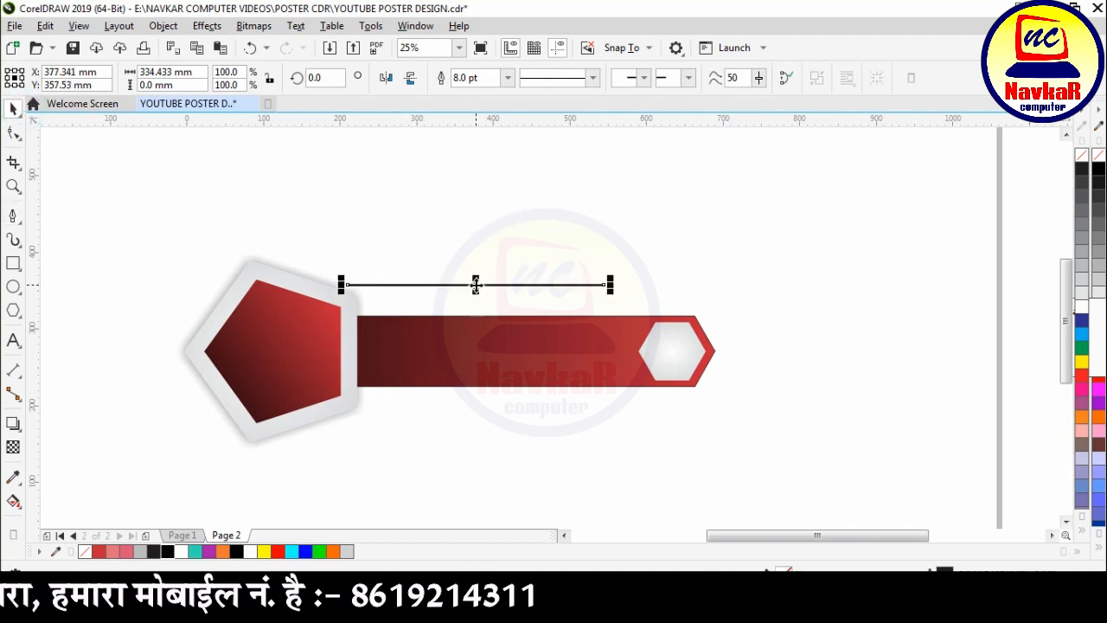
{"action": "left_click", "coordinate": [163, 26]}
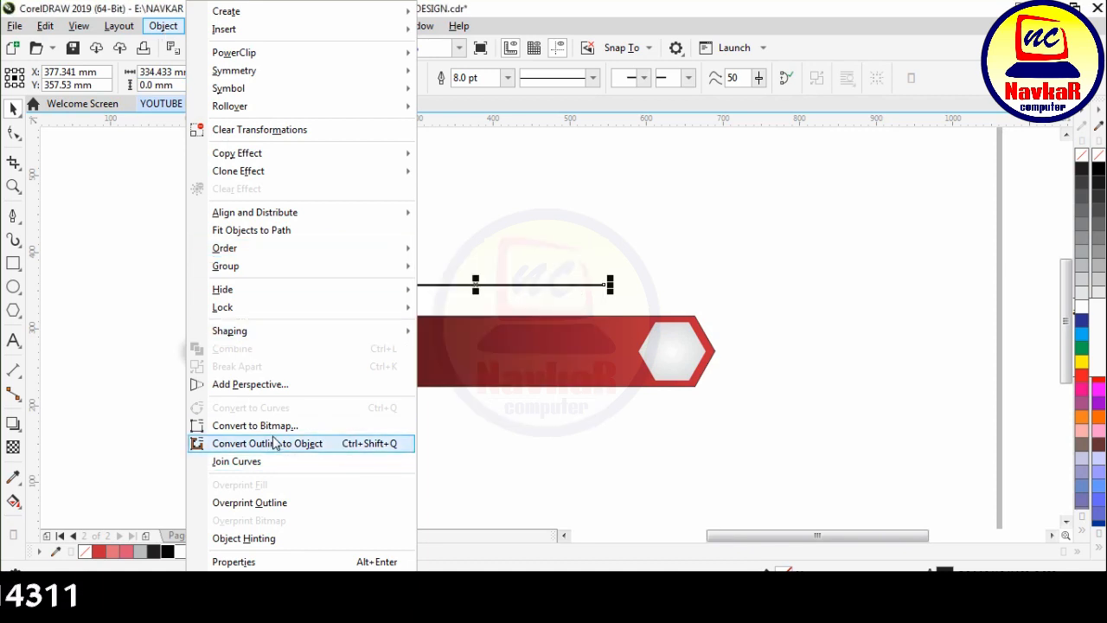
{"action": "left_click", "coordinate": [317, 454]}
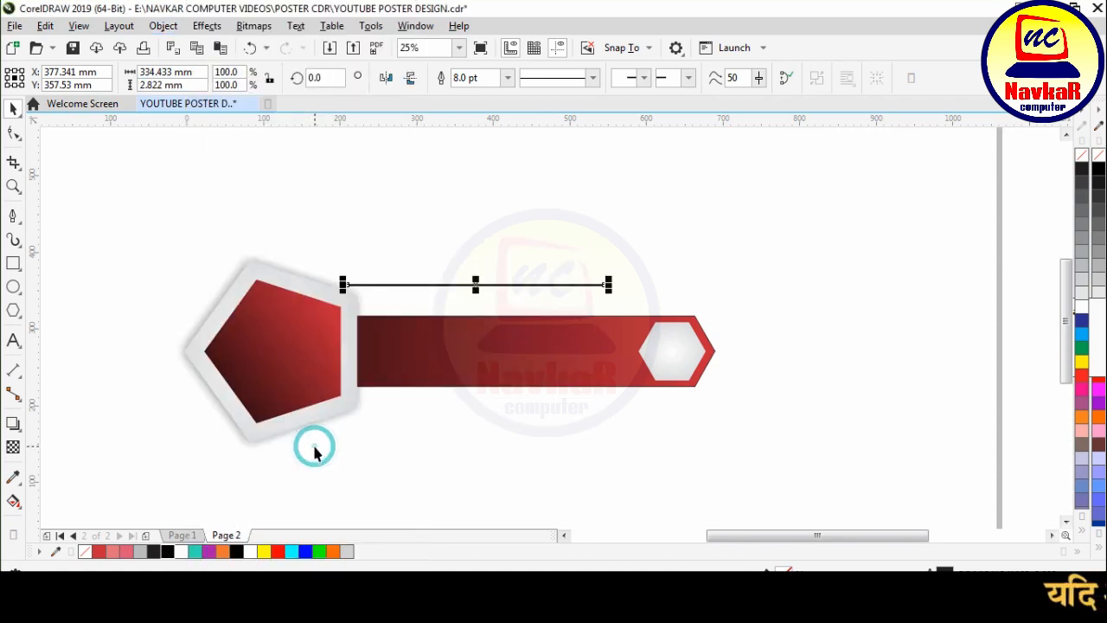
Step: Lower the thin strip towards the bar at the back of the layer and copy the bar's gradient fill and outline onto it
{"action": "left_click_drag", "start_coordinate": [477, 285], "coordinate": [470, 302]}
{"action": "scroll", "coordinate": [470, 303], "scroll_direction": "up", "scroll_amount": 2}
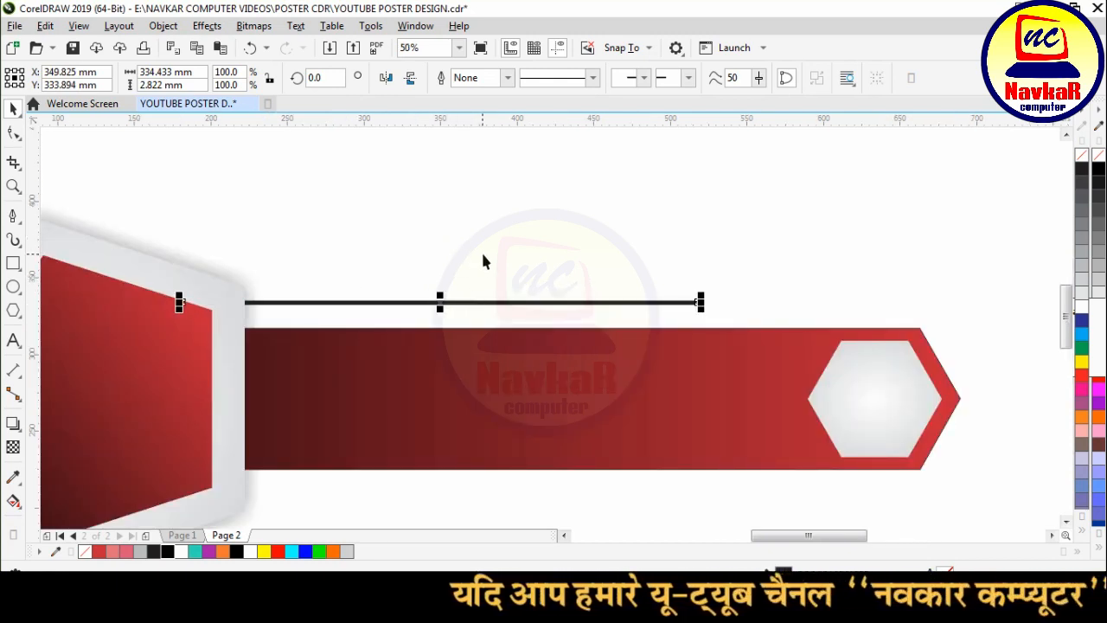
{"action": "left_click", "coordinate": [47, 26]}
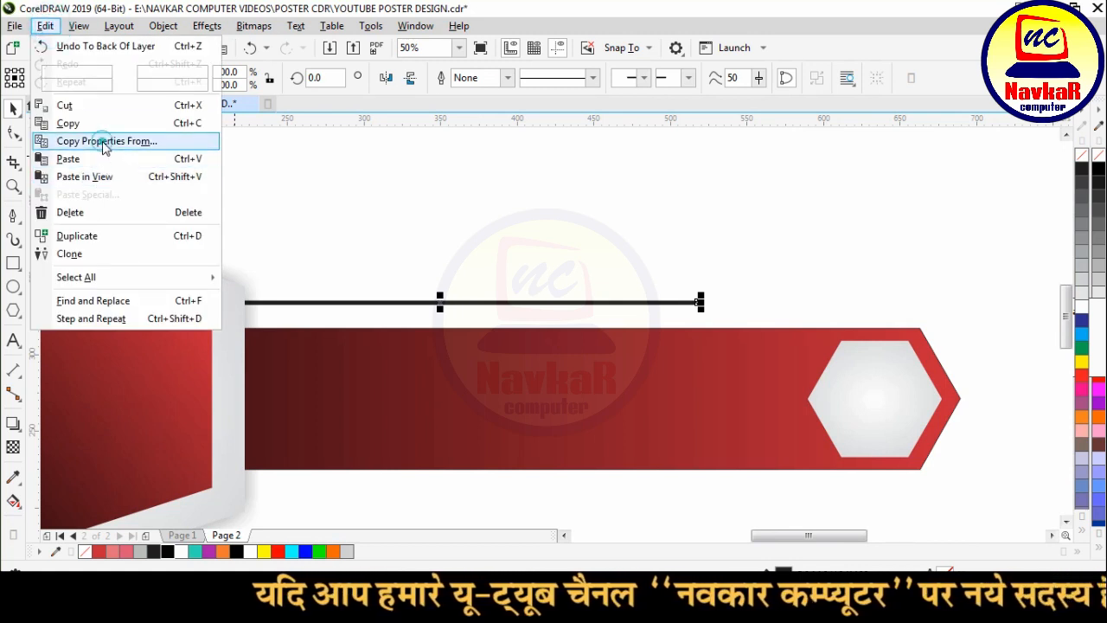
{"action": "left_click", "coordinate": [74, 141]}
{"action": "left_click", "coordinate": [545, 329]}
{"action": "left_click", "coordinate": [548, 387]}
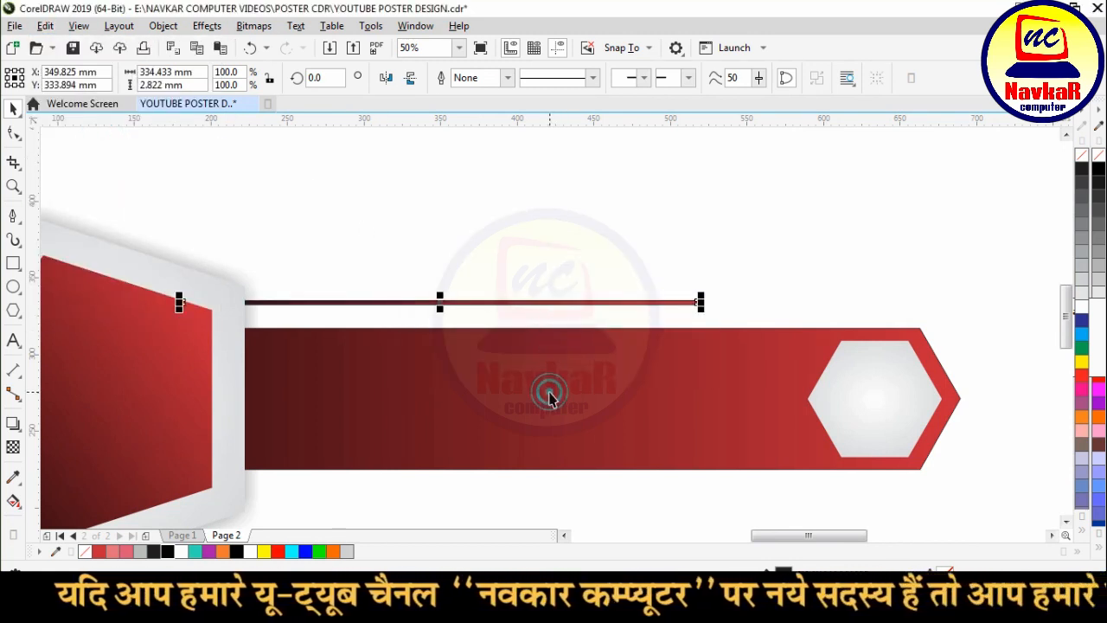
Step: Slide the thin strip further left behind the pentagon and nudge it down closer to the bar's upper edge
{"action": "left_click_drag", "start_coordinate": [423, 311], "coordinate": [350, 315]}
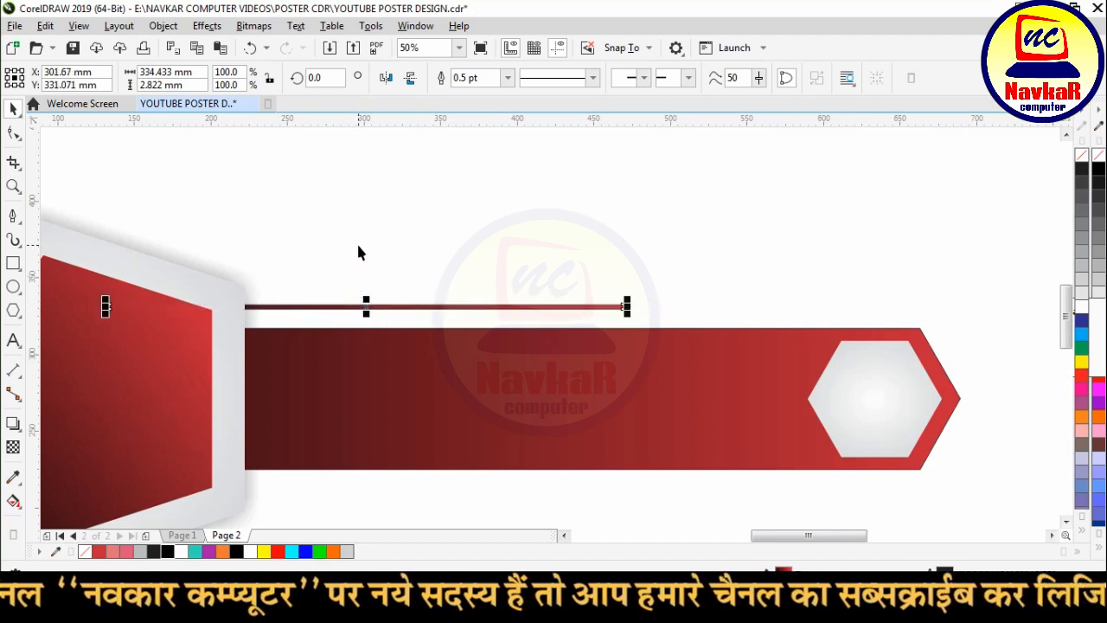
{"action": "left_click", "coordinate": [148, 239]}
{"action": "left_click", "coordinate": [456, 227]}
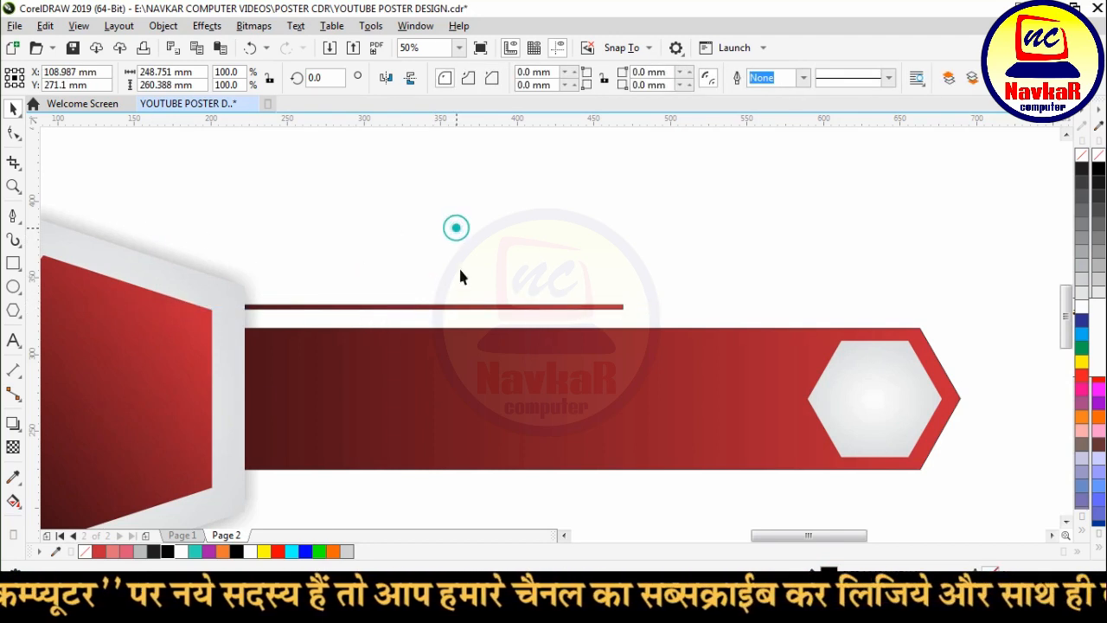
{"action": "left_click", "coordinate": [464, 307]}
{"action": "scroll", "coordinate": [401, 255], "scroll_direction": "down", "scroll_amount": 1}
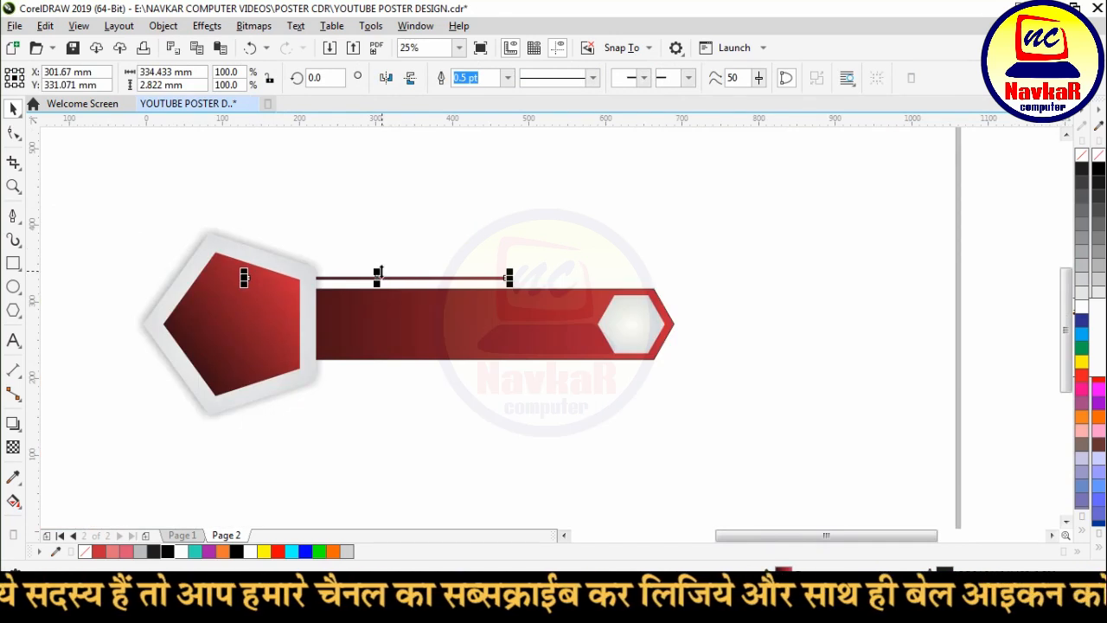
{"action": "scroll", "coordinate": [385, 279], "scroll_direction": "up", "scroll_amount": 1}
{"action": "key", "text": "Down"}
{"action": "key", "text": "Down"}
{"action": "key", "text": "Down"}
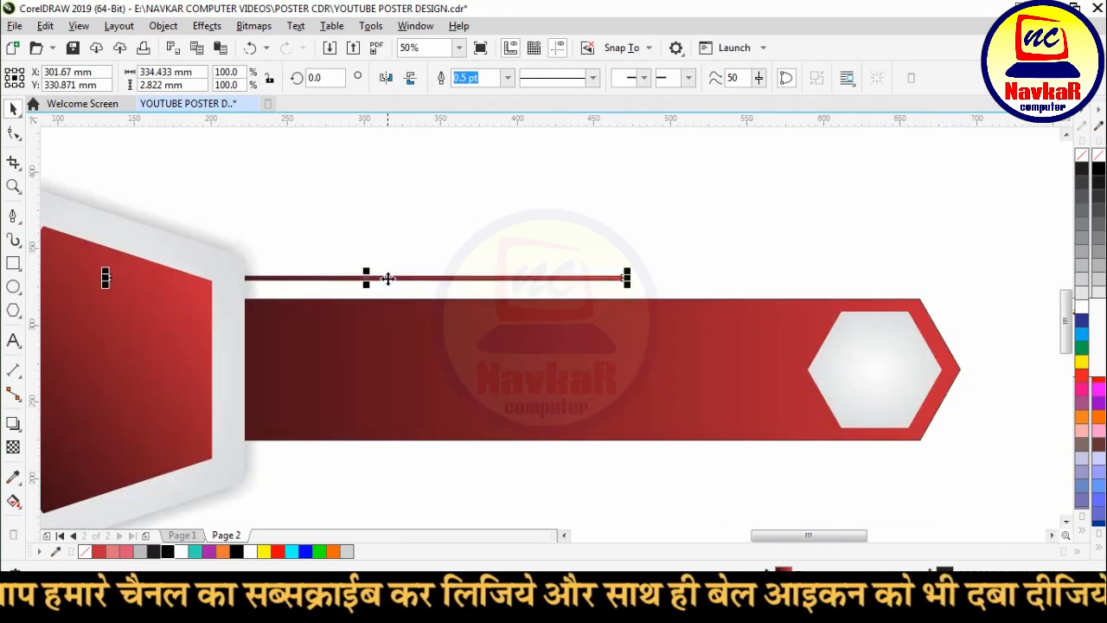
{"action": "key", "text": "Down"}
{"action": "key", "text": "Down"}
{"action": "key", "text": "Down"}
{"action": "key", "text": "Down"}
{"action": "key", "text": "Down"}
{"action": "key", "text": "Down"}
{"action": "key", "text": "Down"}
{"action": "key", "text": "Down"}
{"action": "key", "text": "Down"}
{"action": "key", "text": "Down"}
{"action": "key", "text": "Down"}
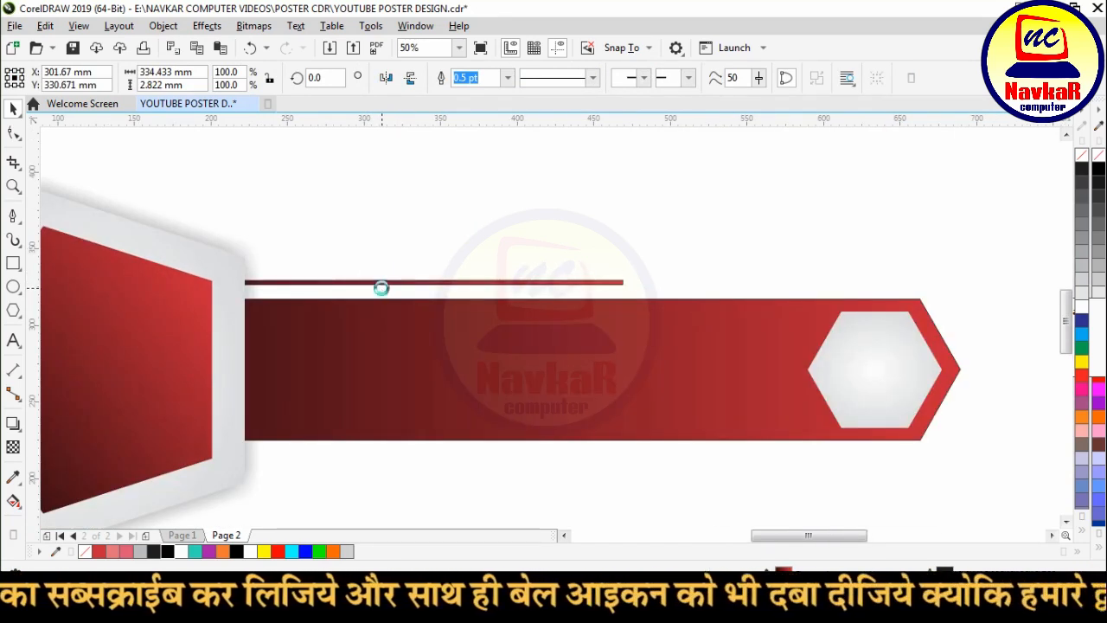
Step: Copy the thin strip to just below the bar and lengthen the copy towards the pointed end to about 486 mm
{"action": "left_click_drag", "start_coordinate": [370, 287], "coordinate": [346, 457]}
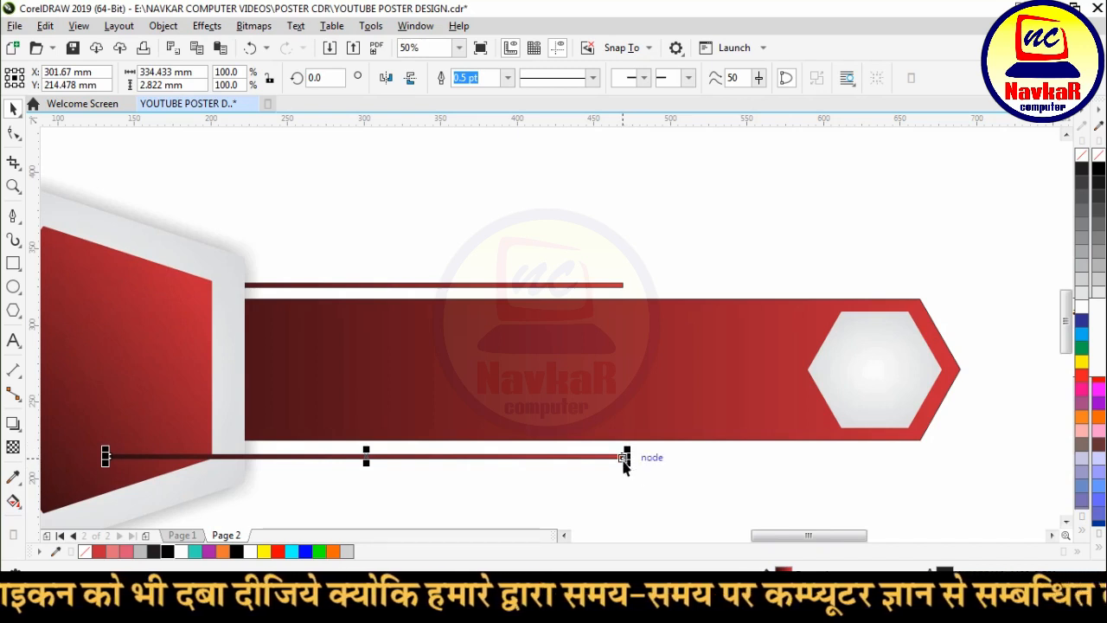
{"action": "left_click_drag", "start_coordinate": [627, 456], "coordinate": [860, 463]}
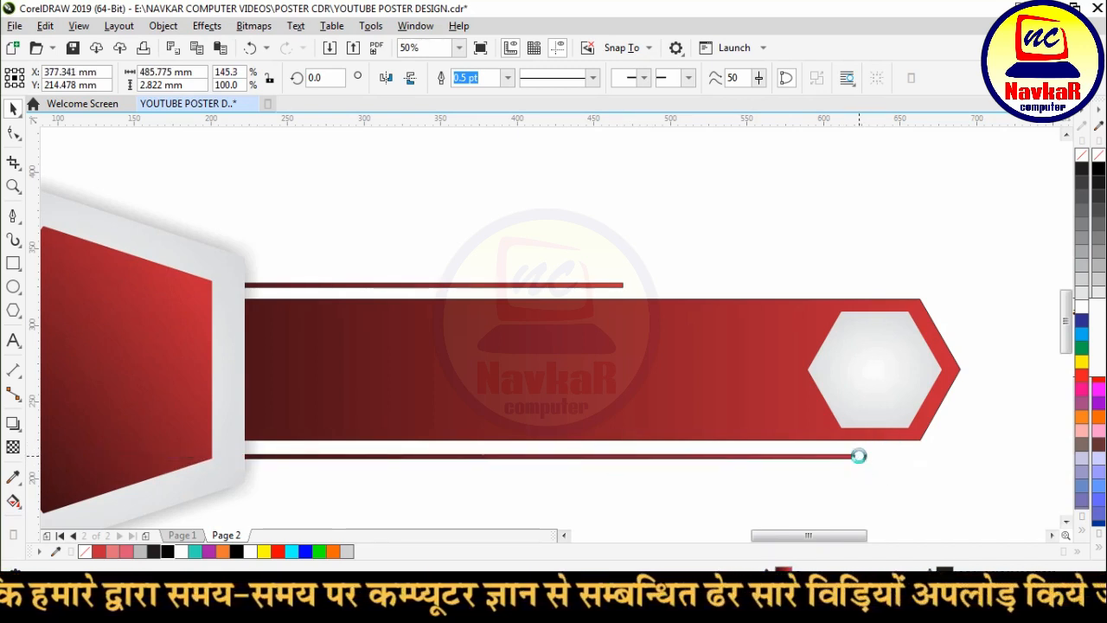
{"action": "left_click", "coordinate": [804, 235]}
{"action": "left_click", "coordinate": [181, 230]}
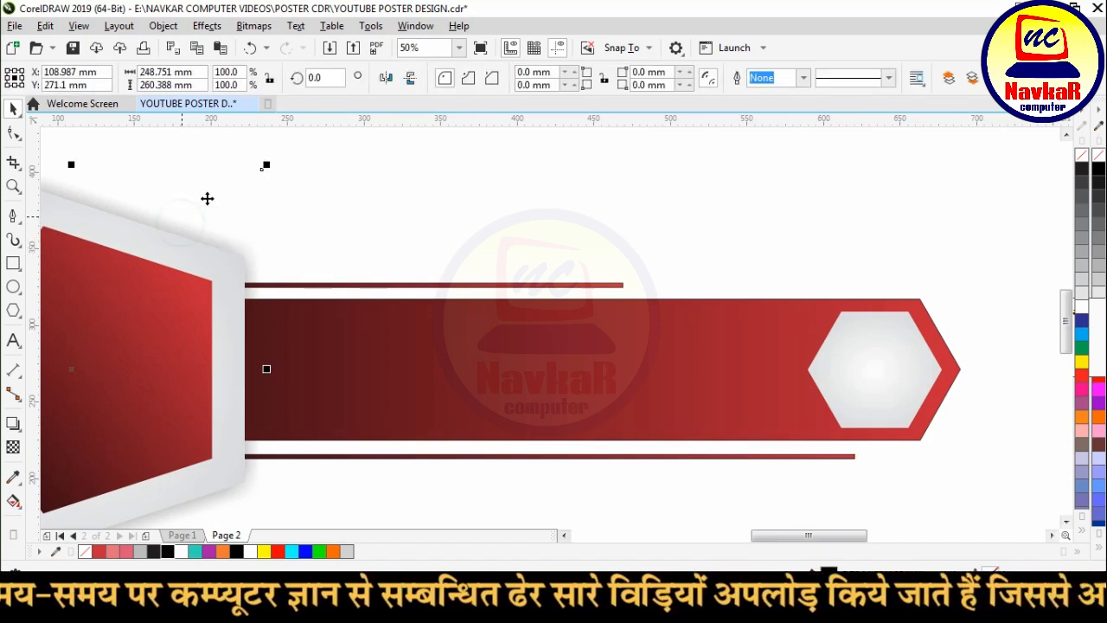
{"action": "left_click", "coordinate": [573, 205]}
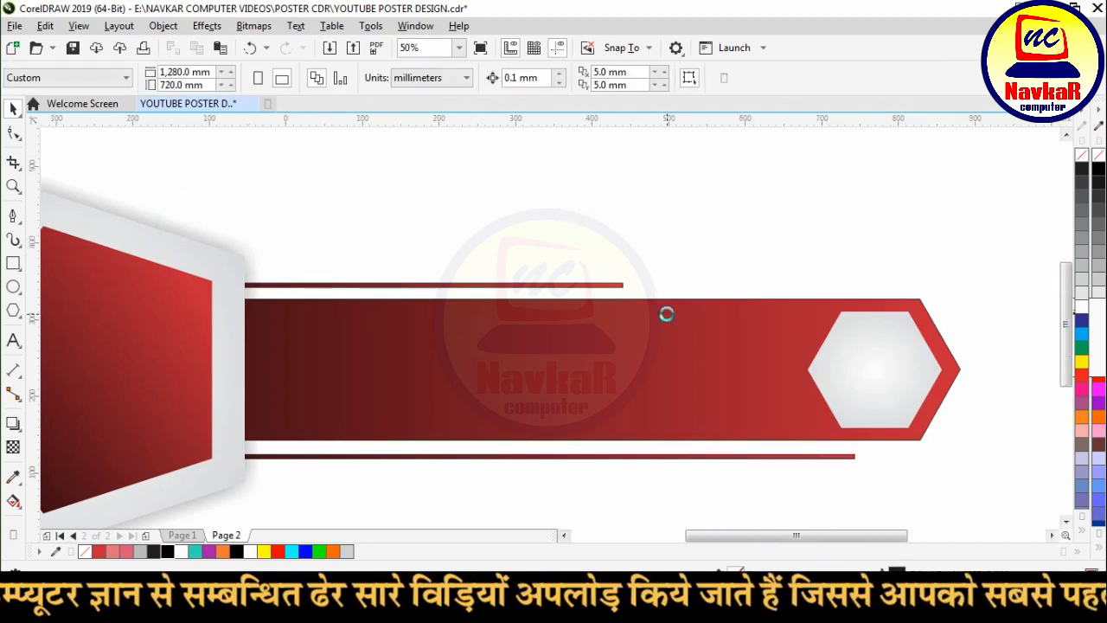
Step: Group the pentagon, bar, hexagon and both strips into one banner and centre it on the page
{"action": "scroll", "coordinate": [666, 320], "scroll_direction": "down", "scroll_amount": 2}
{"action": "scroll", "coordinate": [588, 361], "scroll_direction": "up", "scroll_amount": 2}
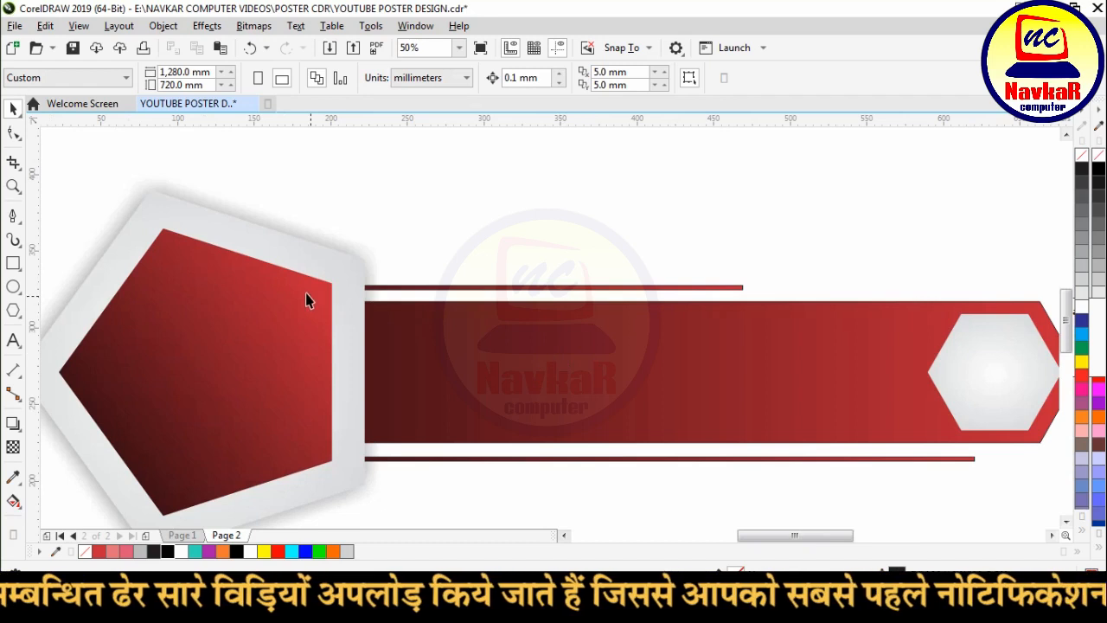
{"action": "scroll", "coordinate": [305, 294], "scroll_direction": "down", "scroll_amount": 2}
{"action": "left_click", "coordinate": [118, 177]}
{"action": "left_click_drag", "start_coordinate": [117, 177], "coordinate": [860, 511]}
{"action": "left_click_drag", "start_coordinate": [518, 351], "coordinate": [523, 285]}
{"action": "scroll", "coordinate": [522, 285], "scroll_direction": "down", "scroll_amount": 1}
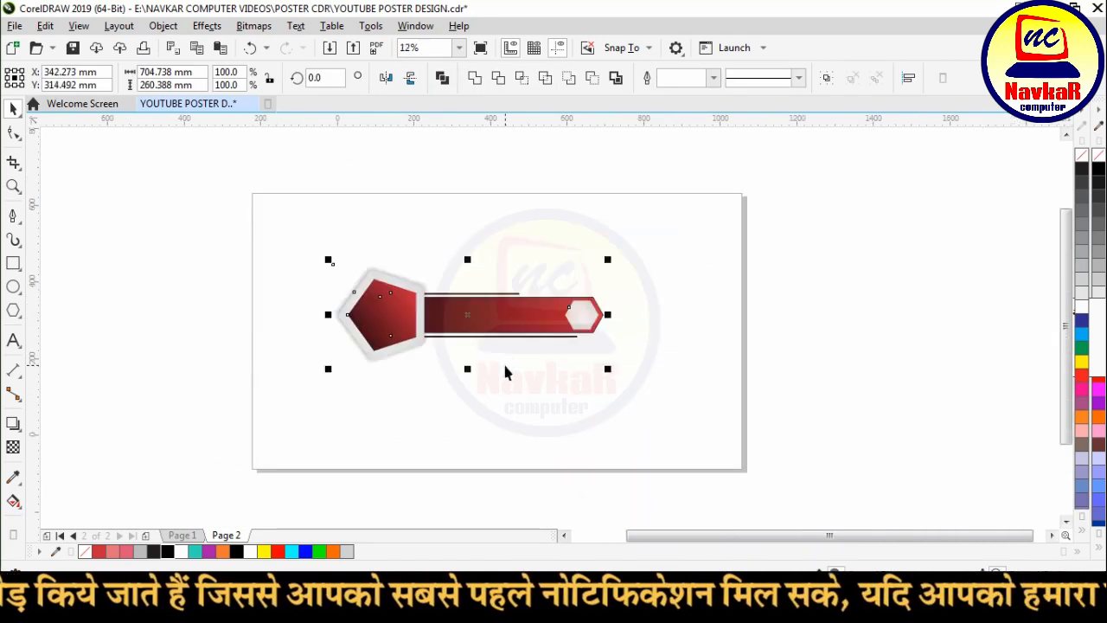
{"action": "key", "text": "ctrl+g"}
{"action": "key", "text": "p"}
{"action": "key", "text": "shift+F2"}
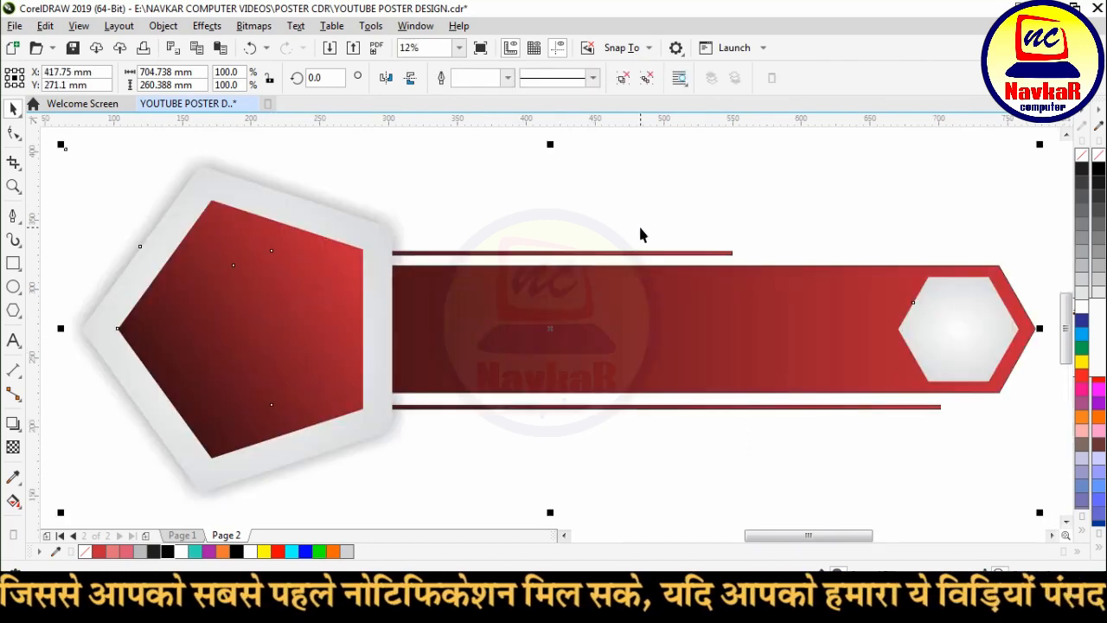
Step: Scale the grouped banner down proportionally to 57.2%, about 403 mm wide
{"action": "left_click", "coordinate": [773, 169]}
{"action": "scroll", "coordinate": [383, 338], "scroll_direction": "down", "scroll_amount": 2}
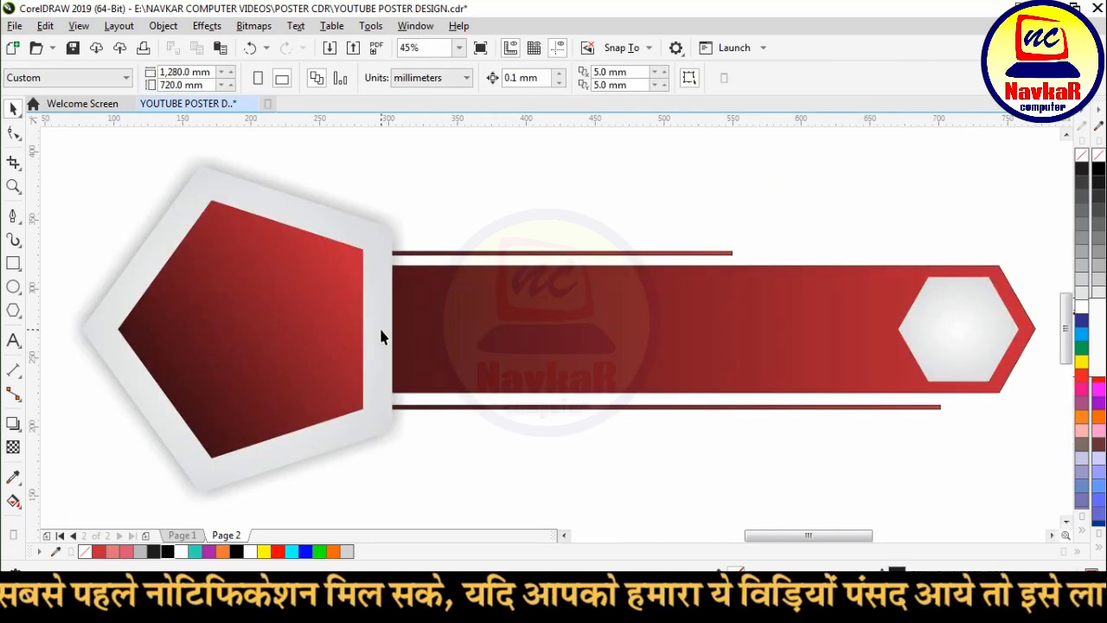
{"action": "scroll", "coordinate": [549, 259], "scroll_direction": "down", "scroll_amount": 1}
{"action": "left_click_drag", "start_coordinate": [353, 208], "coordinate": [750, 420]}
{"action": "left_click_drag", "start_coordinate": [645, 366], "coordinate": [592, 341]}
Step: Place the banner in the page's upper-left area with a horizontally mirrored copy spaced closely below it
{"action": "left_click_drag", "start_coordinate": [512, 326], "coordinate": [334, 275]}
{"action": "left_click", "coordinate": [387, 78]}
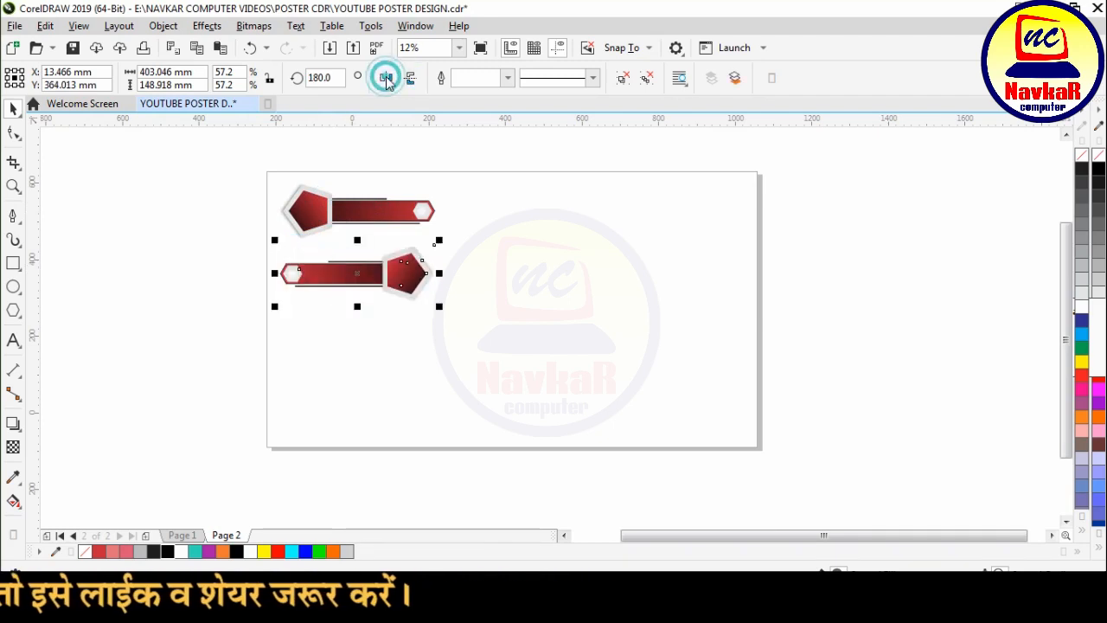
{"action": "scroll", "coordinate": [350, 260], "scroll_direction": "up", "scroll_amount": 2}
{"action": "mouse_move", "coordinate": [352, 282]}
{"action": "left_mouse_down"}
{"action": "mouse_move", "coordinate": [352, 259]}
{"action": "mouse_move", "coordinate": [352, 338]}
{"action": "left_mouse_up"}
{"action": "key", "text": "ctrl+z"}
{"action": "scroll", "coordinate": [350, 329], "scroll_direction": "down", "scroll_amount": 1}
Step: Duplicate the pair of banners directly below the originals to make a column of four
{"action": "left_click_drag", "start_coordinate": [250, 201], "coordinate": [492, 382]}
{"action": "left_click_drag", "start_coordinate": [395, 267], "coordinate": [386, 355]}
{"action": "scroll", "coordinate": [377, 336], "scroll_direction": "up", "scroll_amount": 1}
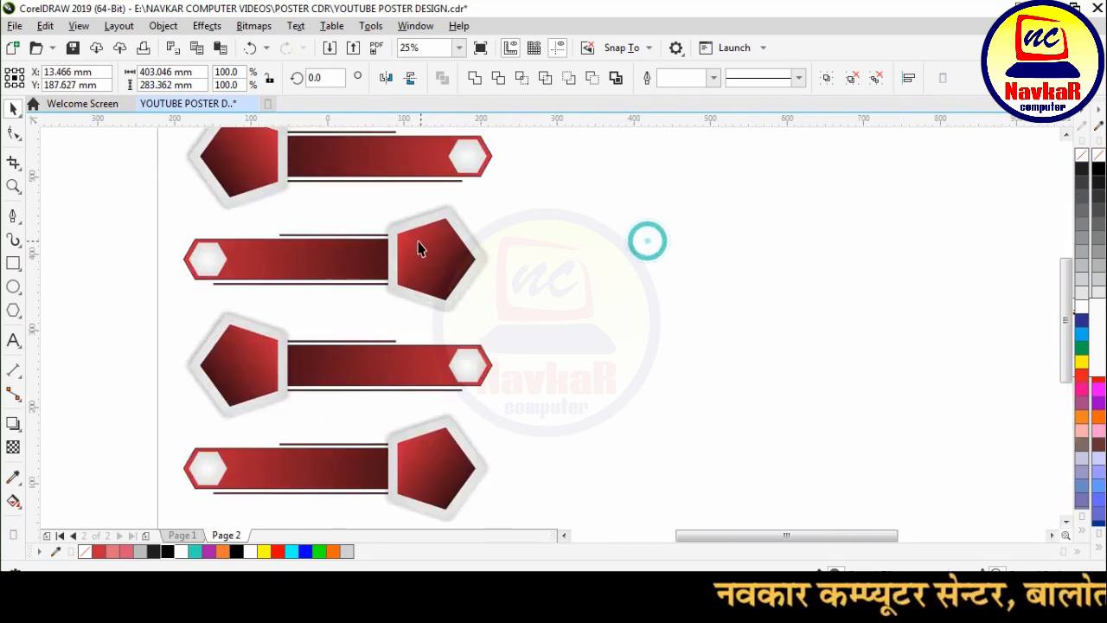
{"action": "left_click", "coordinate": [388, 253]}
{"action": "left_click", "coordinate": [457, 363]}
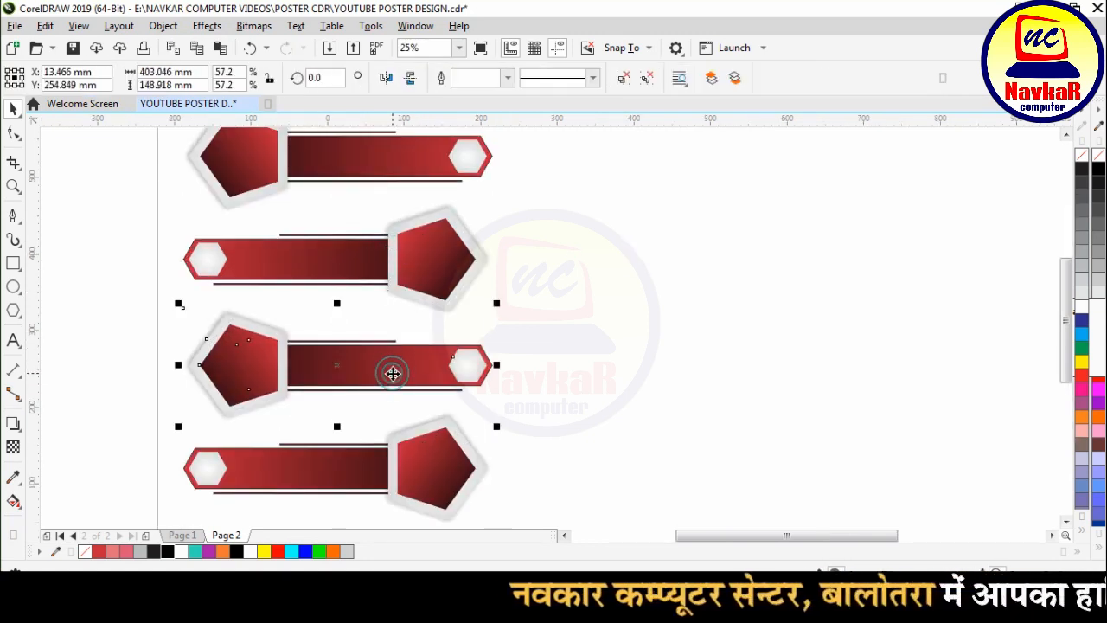
{"action": "left_click", "coordinate": [649, 337]}
{"action": "left_click", "coordinate": [449, 461]}
{"action": "left_click", "coordinate": [592, 243]}
Step: Change the red gradient colour to teal on the second banner's bar and inner pentagon
{"action": "left_click", "coordinate": [285, 255]}
{"action": "key", "text": "g"}
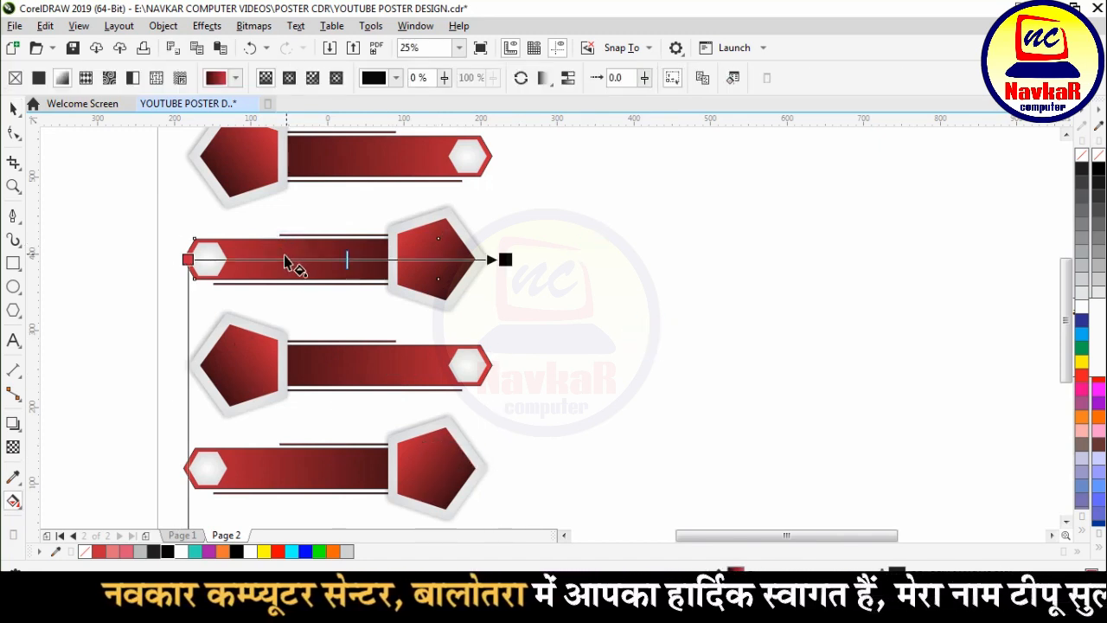
{"action": "left_click", "coordinate": [188, 258]}
{"action": "left_click", "coordinate": [196, 551]}
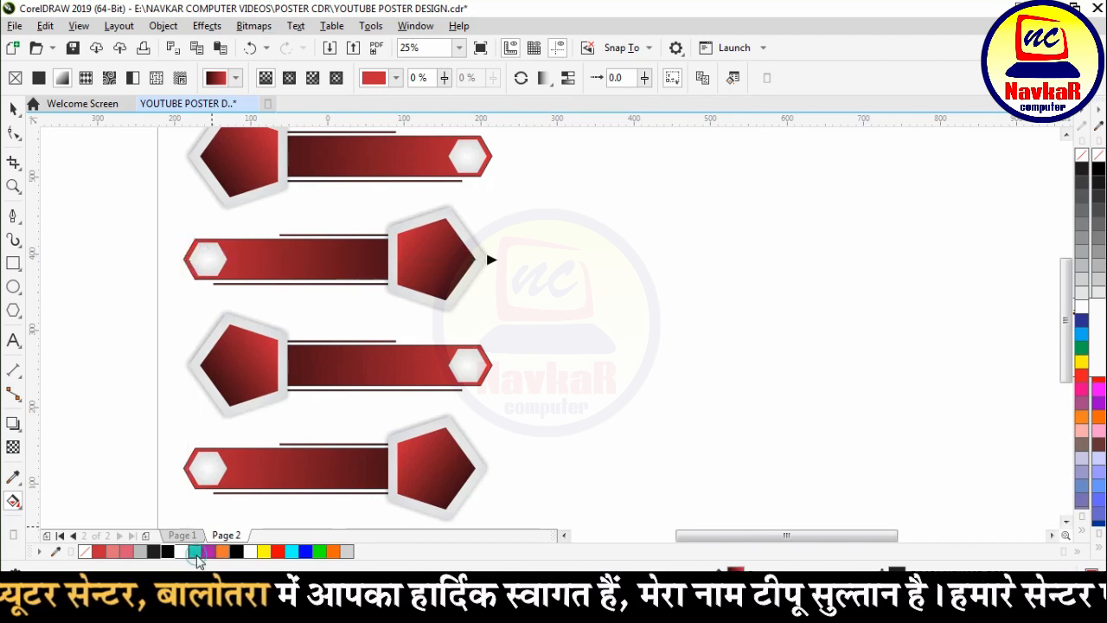
{"action": "left_click", "coordinate": [439, 255]}
{"action": "left_click", "coordinate": [401, 237]}
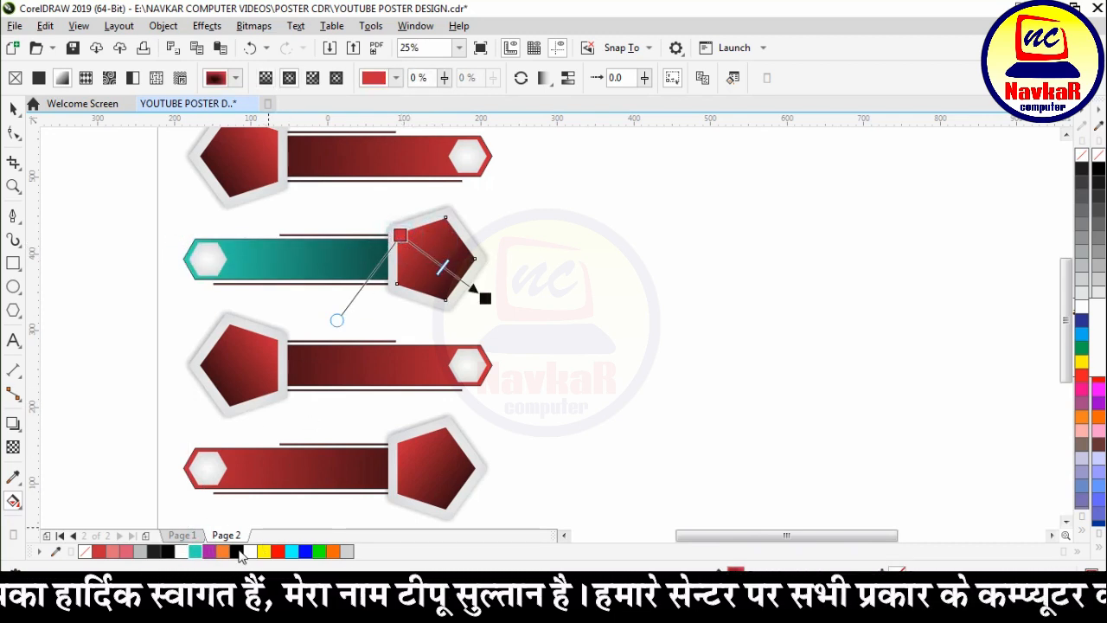
{"action": "left_click", "coordinate": [197, 551]}
Step: Change the red gradient colour to teal on the second banner's upper and lower thin strips
{"action": "scroll", "coordinate": [325, 233], "scroll_direction": "up", "scroll_amount": 3}
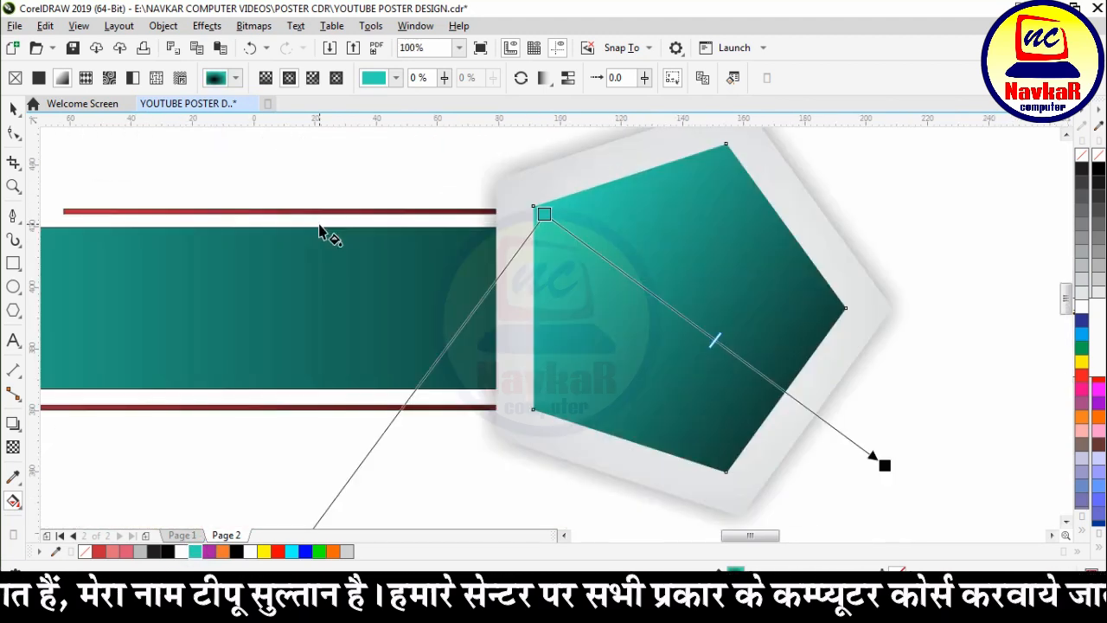
{"action": "left_click", "coordinate": [319, 212]}
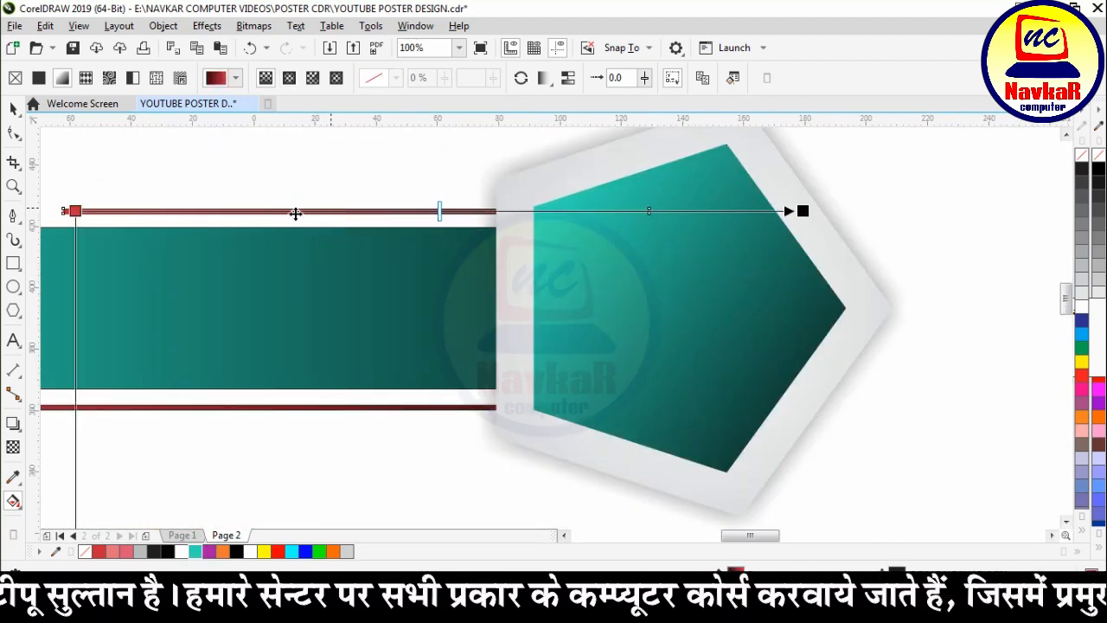
{"action": "left_click", "coordinate": [75, 211]}
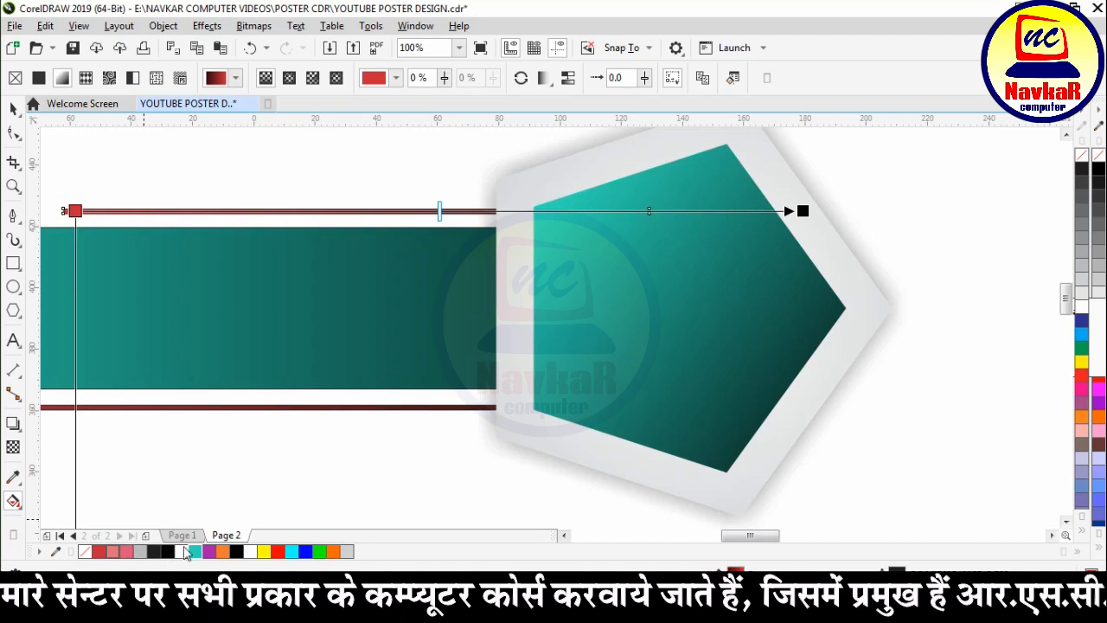
{"action": "left_click", "coordinate": [235, 407]}
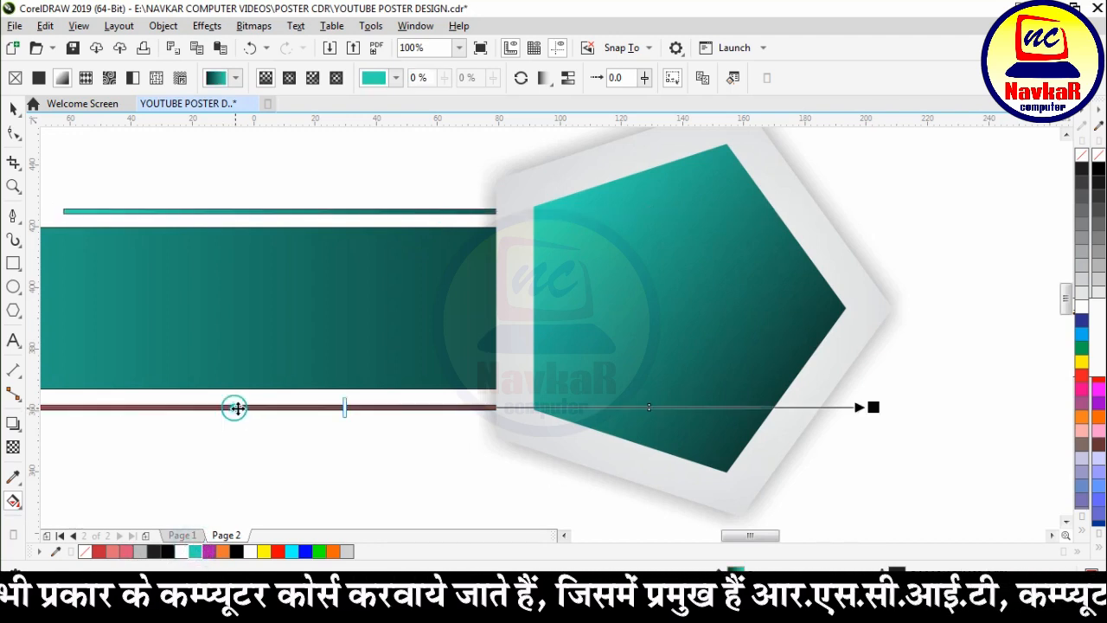
{"action": "scroll", "coordinate": [694, 385], "scroll_direction": "down", "scroll_amount": 1}
{"action": "scroll", "coordinate": [254, 396], "scroll_direction": "up", "scroll_amount": 2}
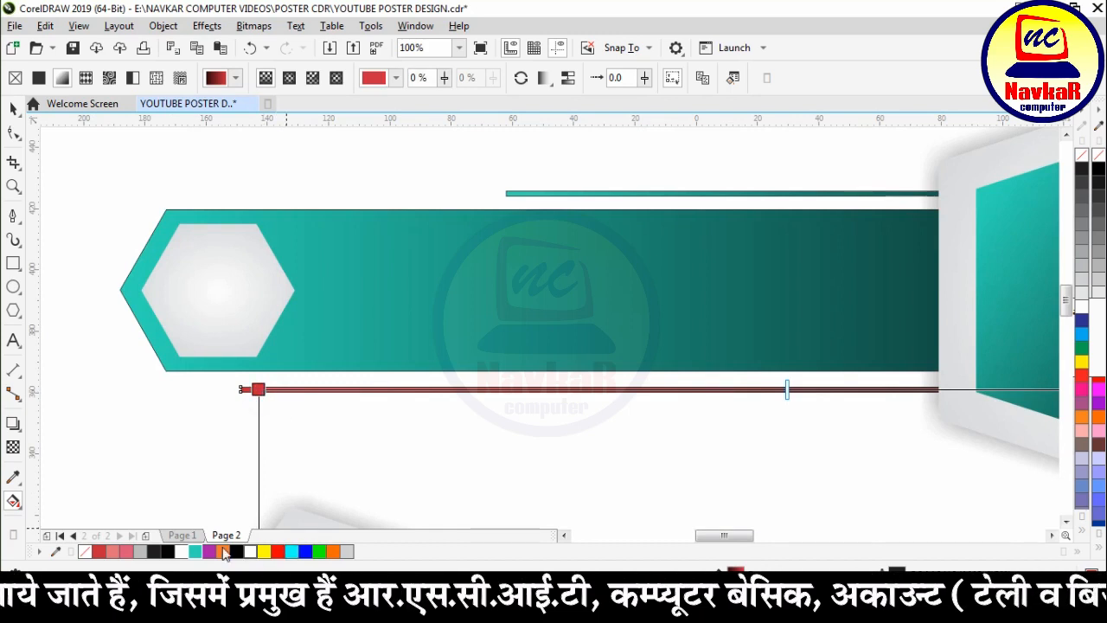
Step: Remove the outline from the teal banner's lower thin strip
{"action": "left_click", "coordinate": [13, 108]}
{"action": "scroll", "coordinate": [433, 389], "scroll_direction": "up", "scroll_amount": 1}
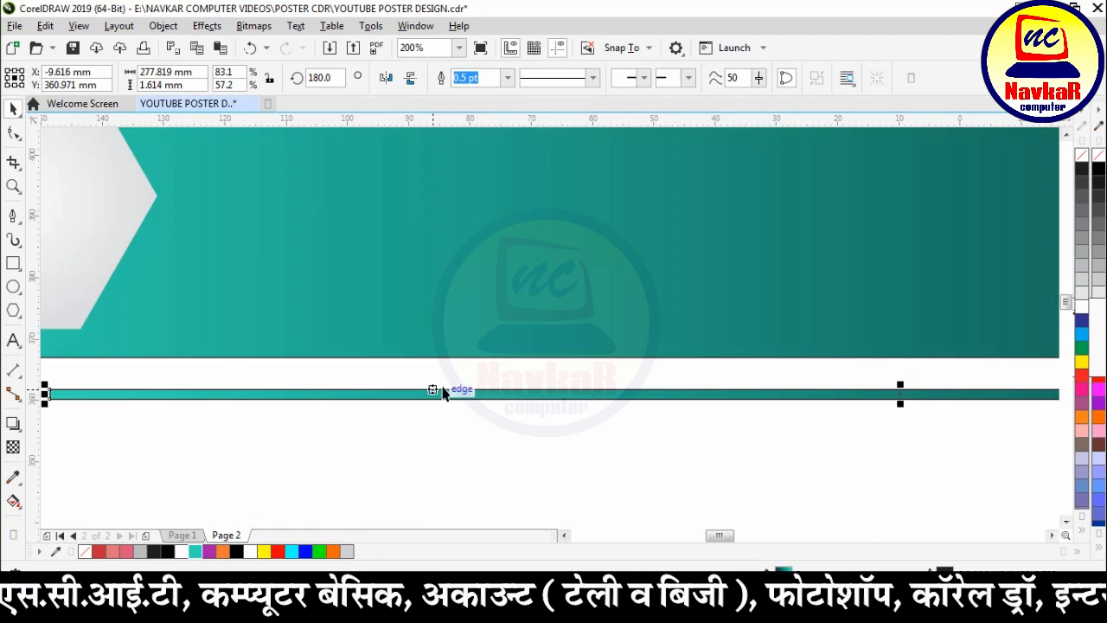
{"action": "right_click", "coordinate": [1080, 156]}
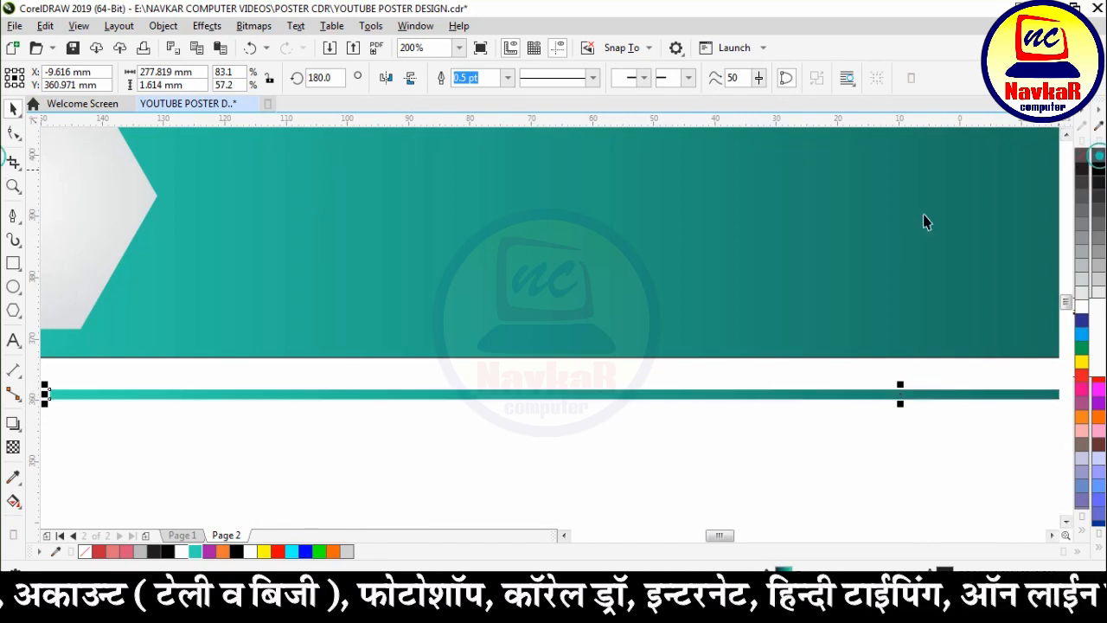
Step: Remove the outlines from the whole first red banner and from the whole teal banner
{"action": "scroll", "coordinate": [416, 346], "scroll_direction": "down", "scroll_amount": 1}
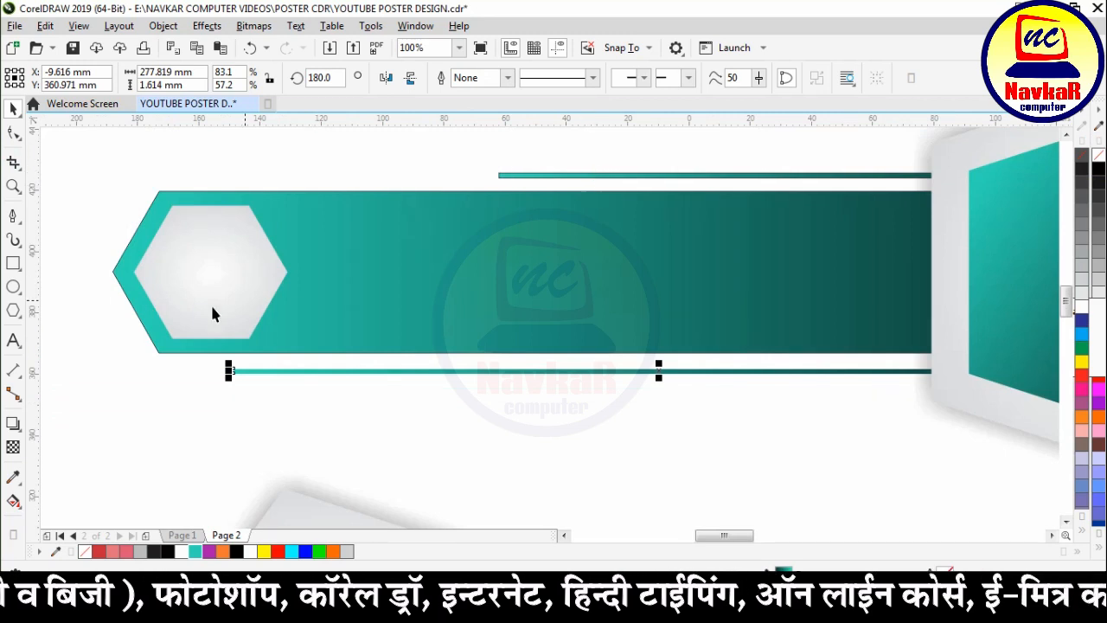
{"action": "scroll", "coordinate": [213, 313], "scroll_direction": "down", "scroll_amount": 2}
{"action": "left_click_drag", "start_coordinate": [152, 135], "coordinate": [553, 271]}
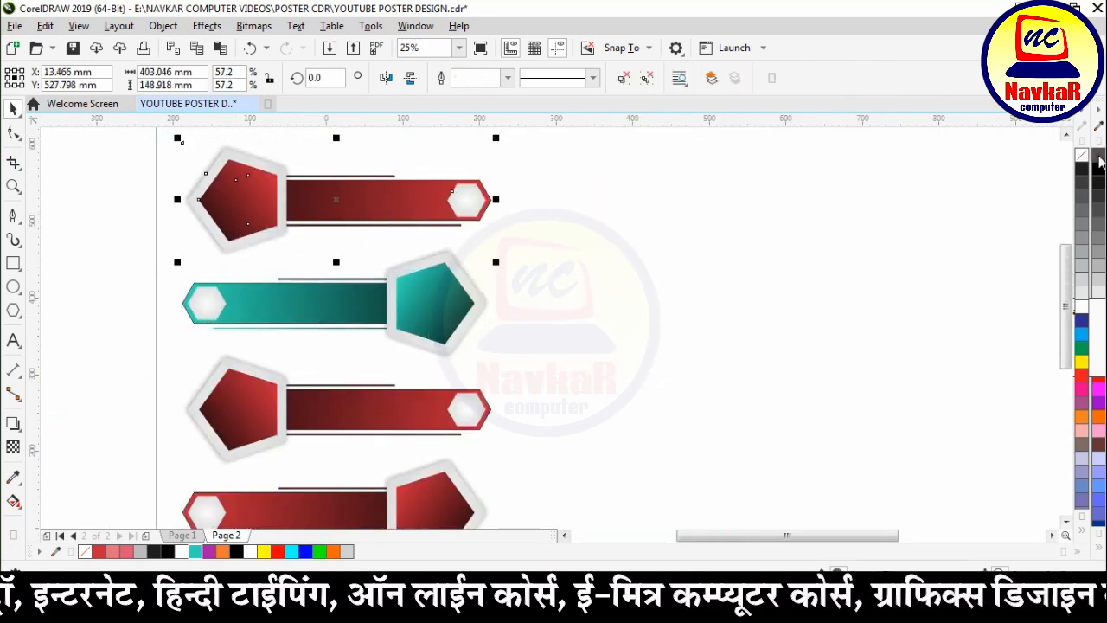
{"action": "left_click", "coordinate": [780, 236]}
{"action": "left_click_drag", "start_coordinate": [109, 235], "coordinate": [464, 355]}
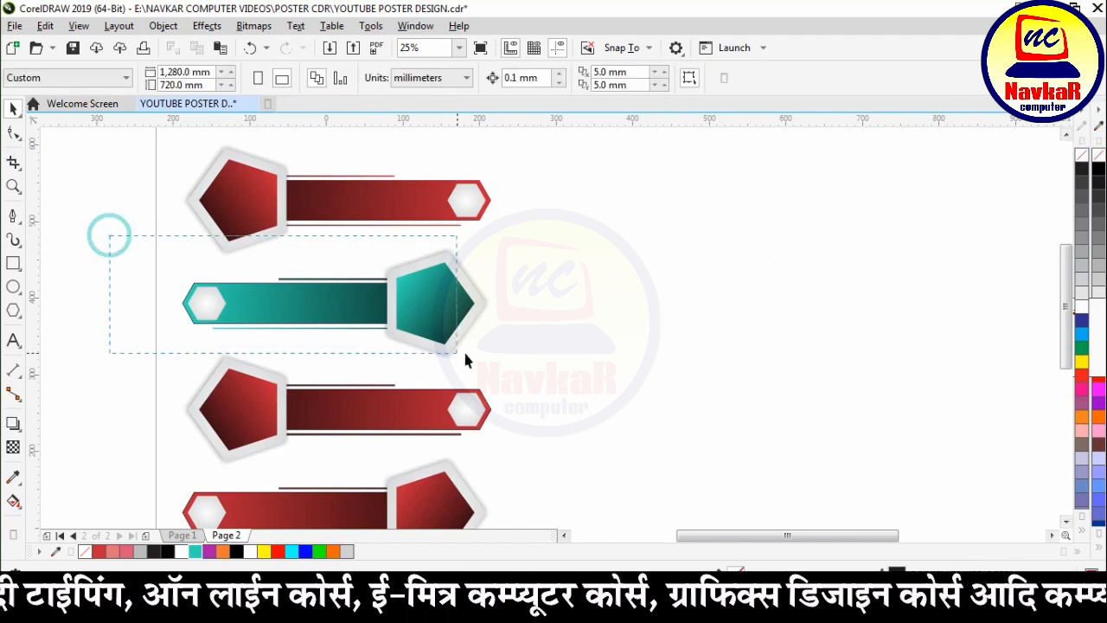
{"action": "left_click", "coordinate": [753, 242]}
Step: Change the red gradient colour to purple on the third banner's inner pentagon and bar
{"action": "scroll", "coordinate": [255, 467], "scroll_direction": "up", "scroll_amount": 2}
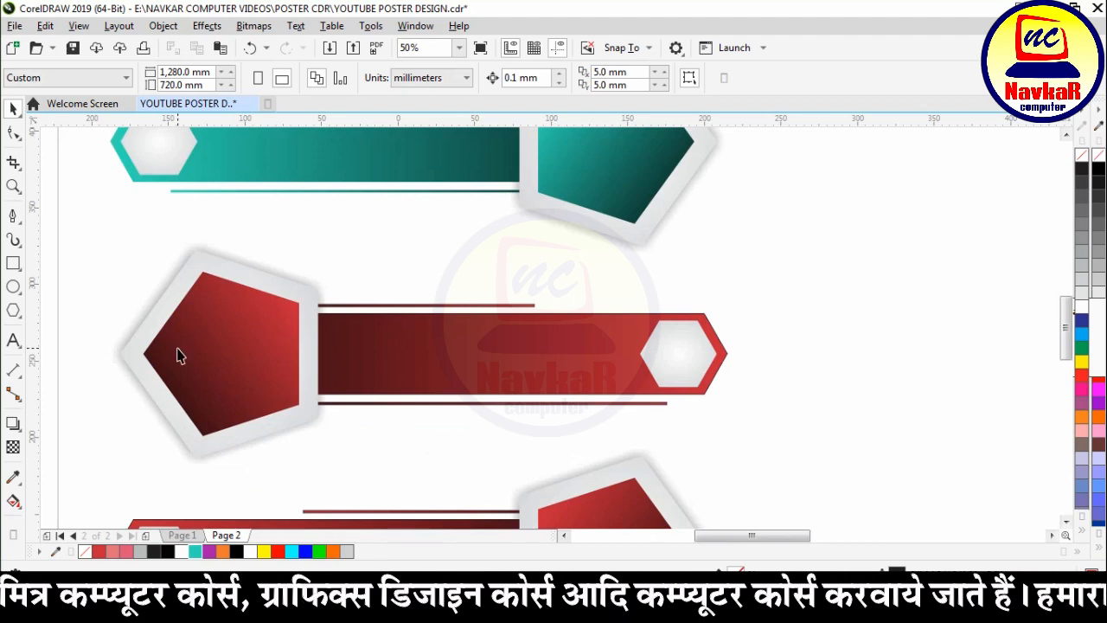
{"action": "left_click", "coordinate": [206, 354]}
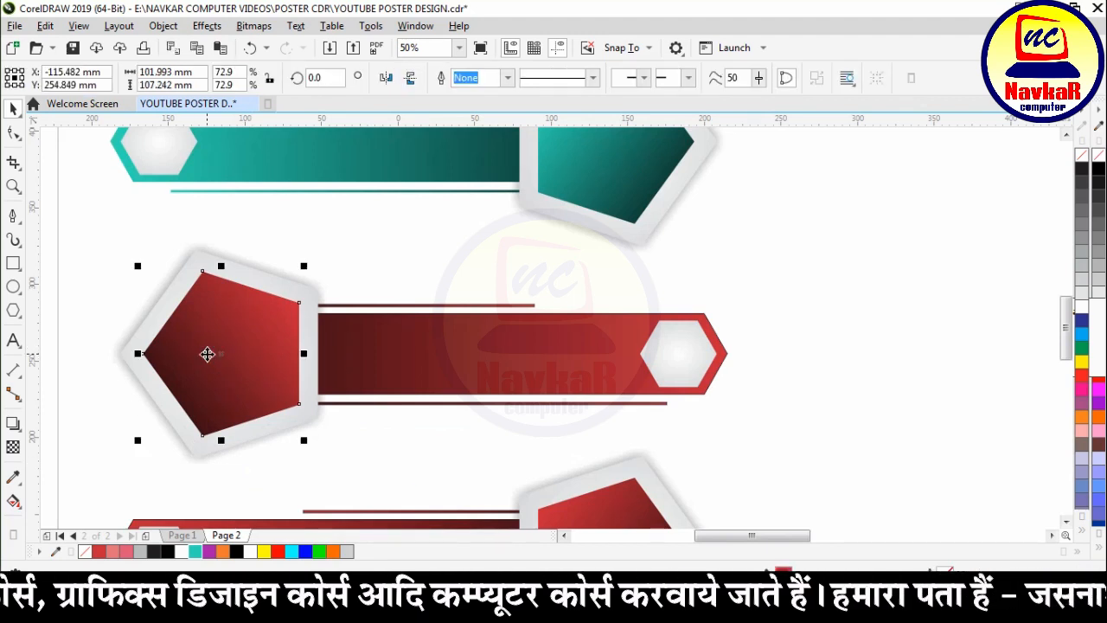
{"action": "key", "text": "g"}
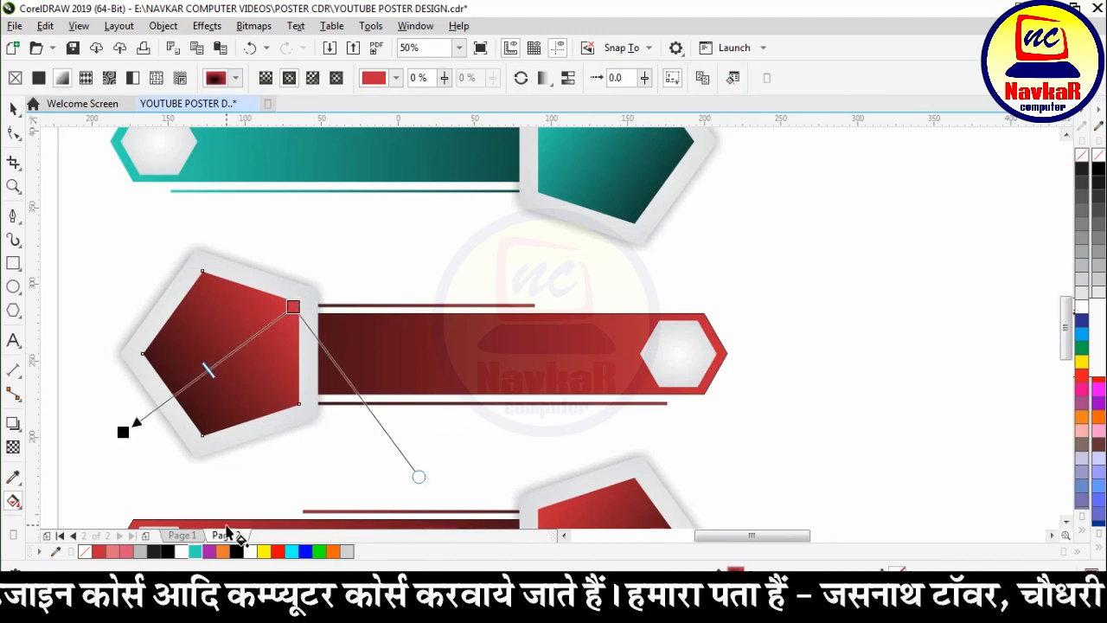
{"action": "left_click", "coordinate": [207, 553]}
{"action": "left_click", "coordinate": [341, 350]}
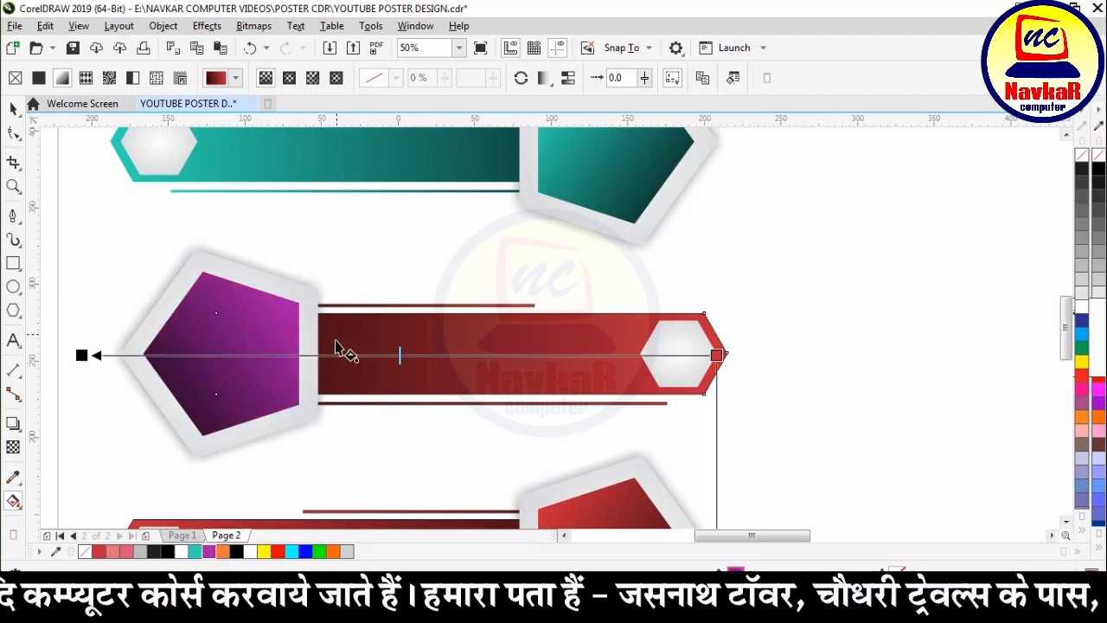
{"action": "left_click", "coordinate": [717, 354]}
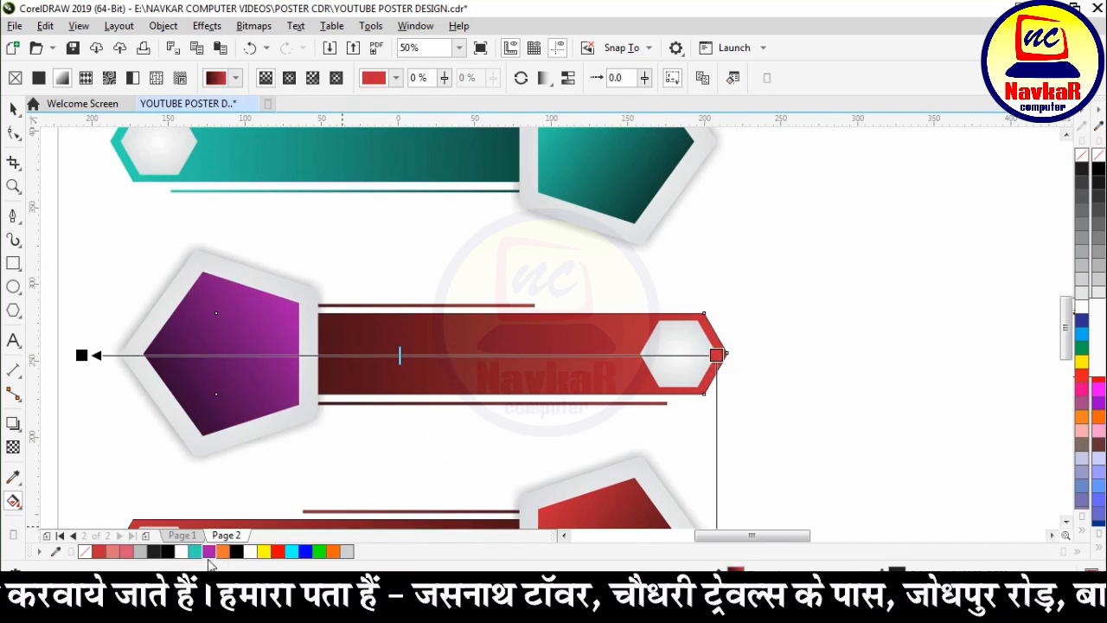
Step: Change the red gradient colour to purple on the third banner's upper and lower thin strips
{"action": "left_click", "coordinate": [443, 305]}
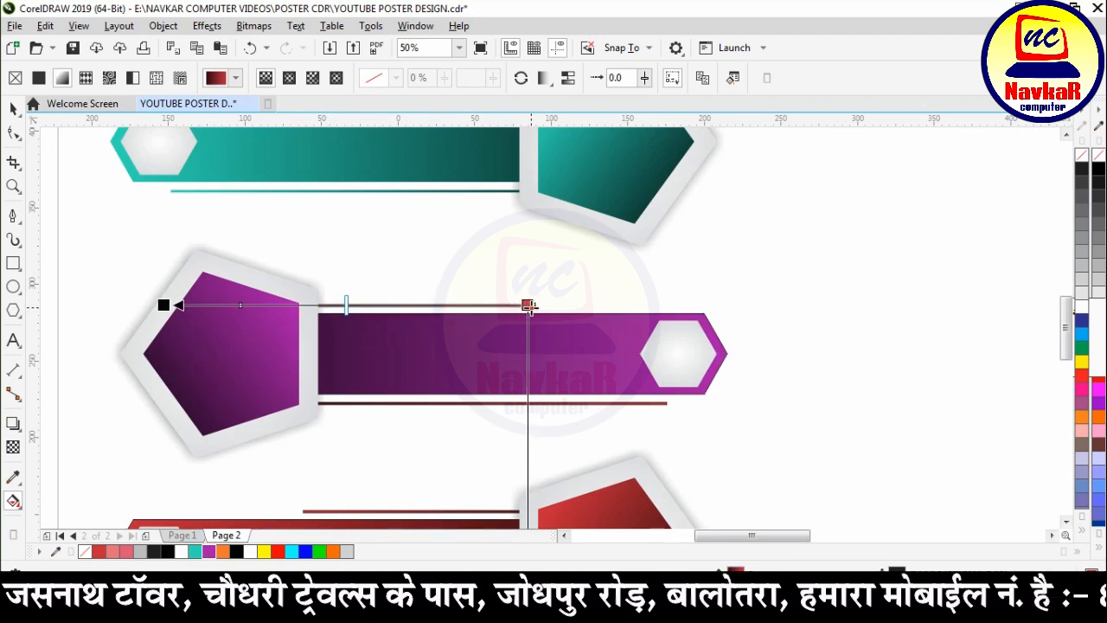
{"action": "left_click", "coordinate": [529, 306]}
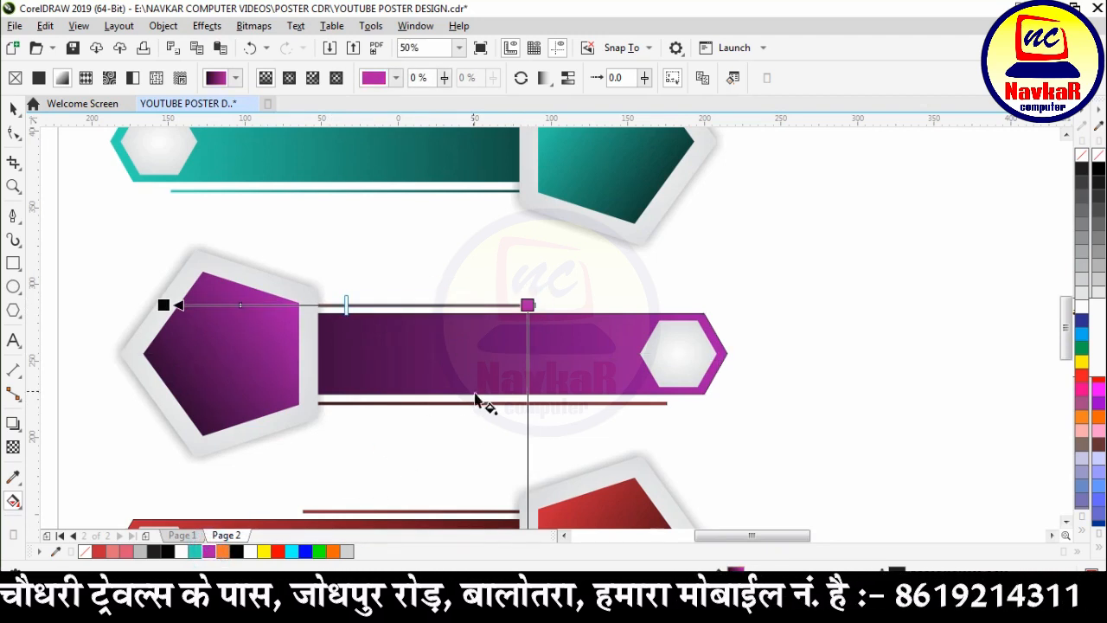
{"action": "left_click", "coordinate": [478, 404]}
{"action": "left_click", "coordinate": [659, 403]}
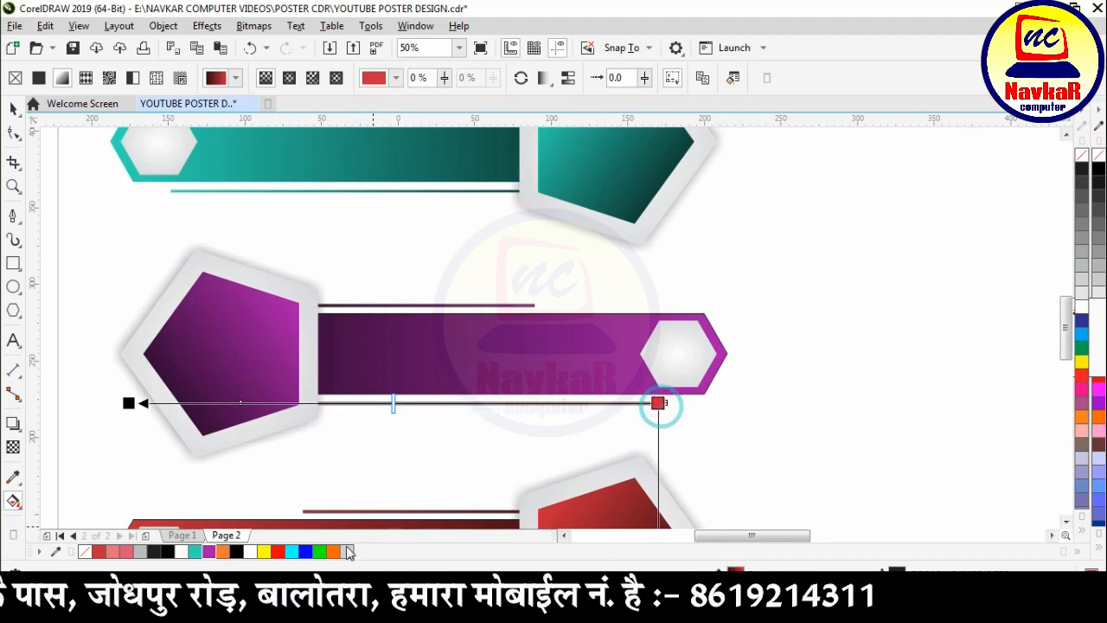
{"action": "left_click", "coordinate": [209, 551]}
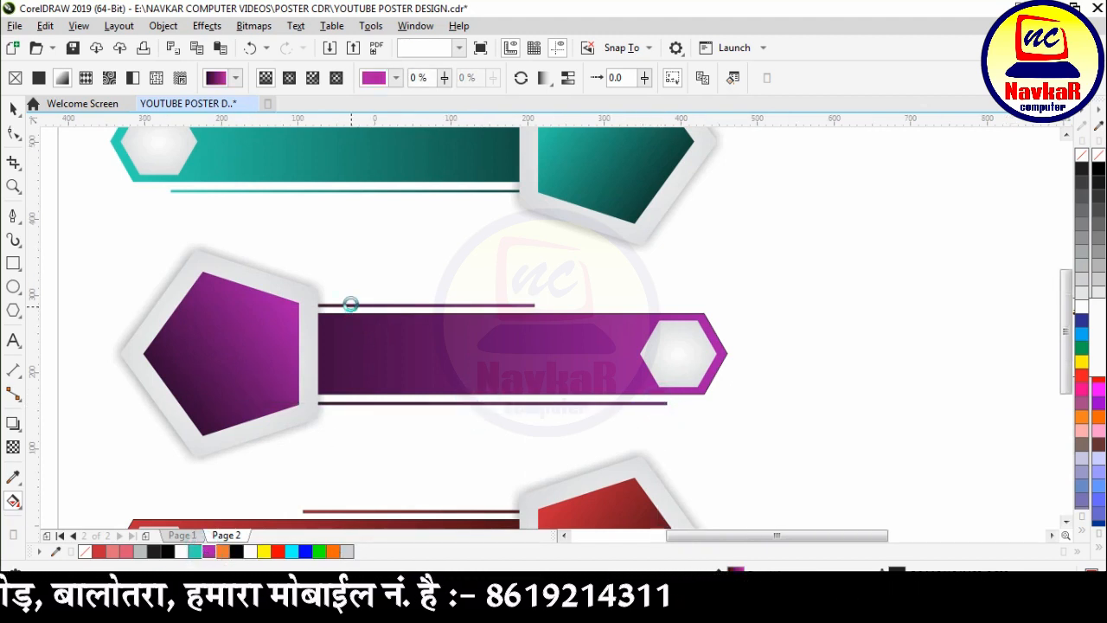
Step: Change the red gradient colour to orange on the fourth banner's bar
{"action": "scroll", "coordinate": [349, 307], "scroll_direction": "down", "scroll_amount": 2}
{"action": "scroll", "coordinate": [366, 487], "scroll_direction": "up", "scroll_amount": 2}
{"action": "left_click", "coordinate": [336, 410]}
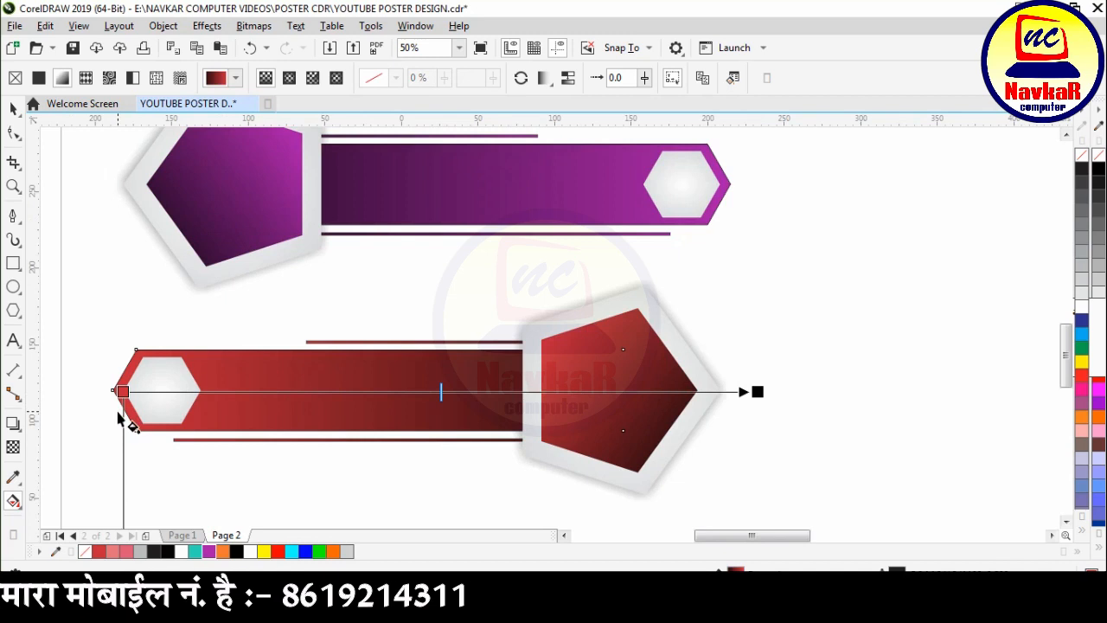
{"action": "left_click", "coordinate": [122, 390]}
{"action": "left_click", "coordinate": [222, 554]}
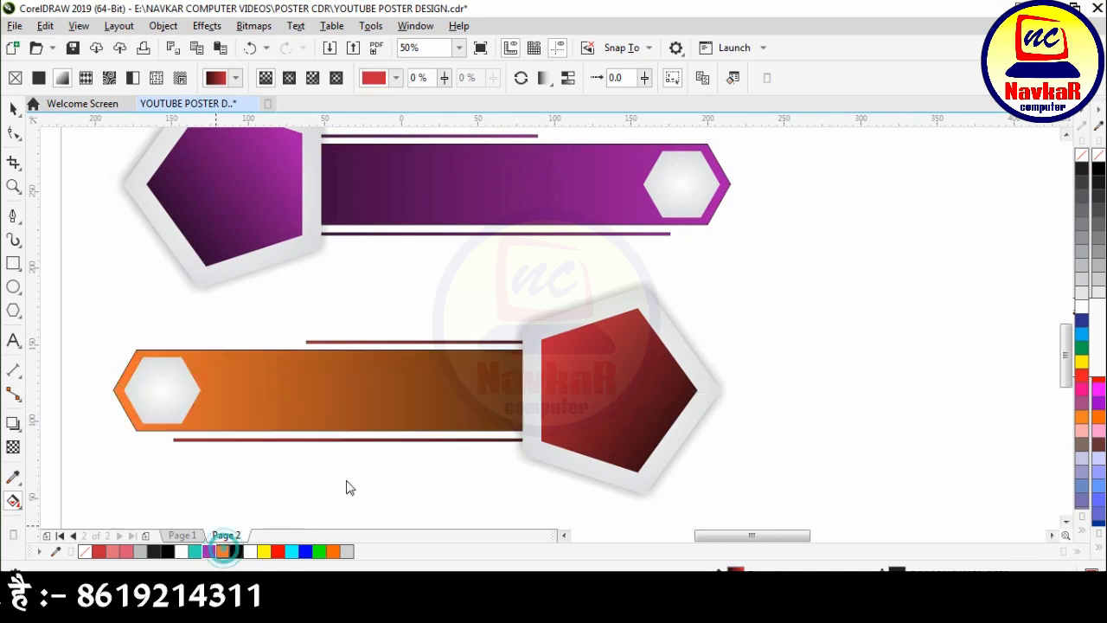
Step: Change the red gradient colour to orange on the fourth banner's inner pentagon
{"action": "left_click", "coordinate": [609, 356]}
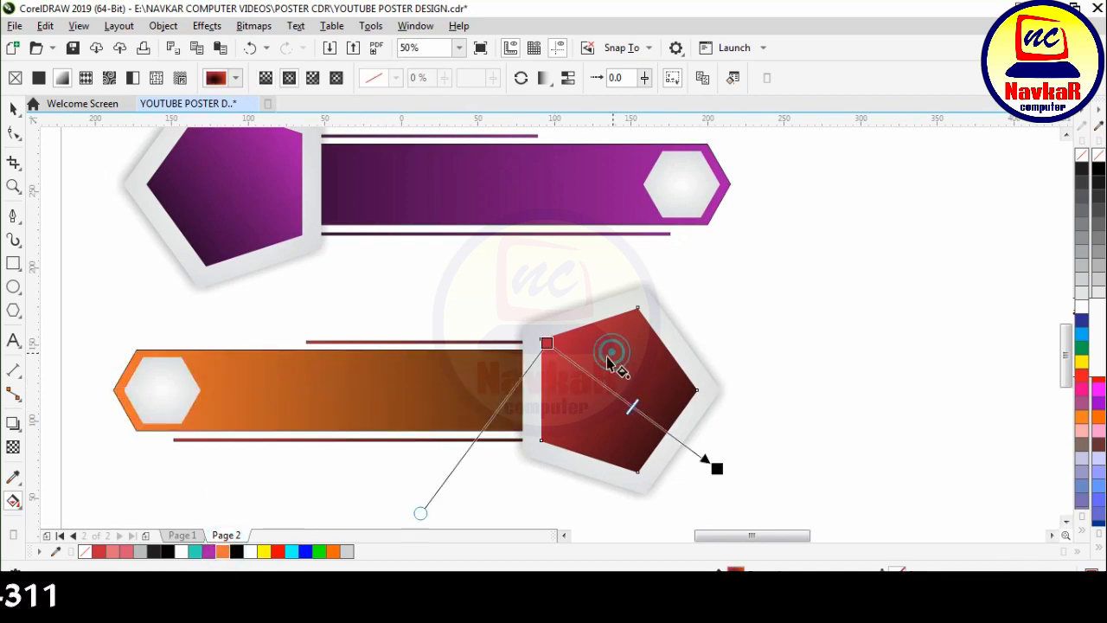
{"action": "left_click", "coordinate": [546, 343]}
{"action": "left_click", "coordinate": [222, 552]}
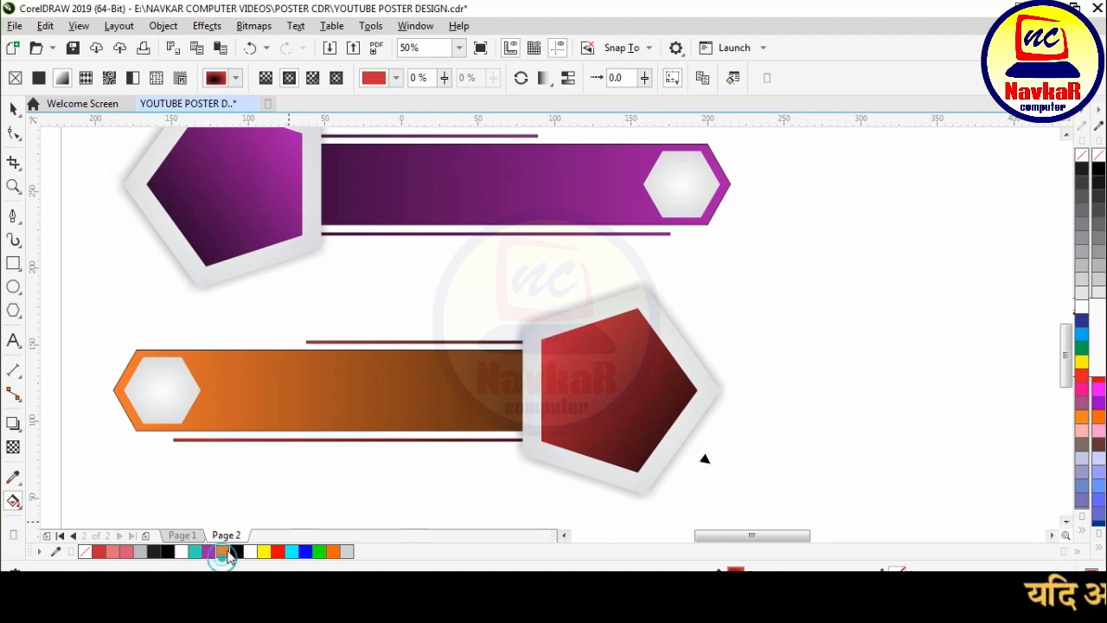
Step: Change the red gradient colour to orange on the fourth banner's upper and lower thin strips
{"action": "left_click", "coordinate": [346, 343]}
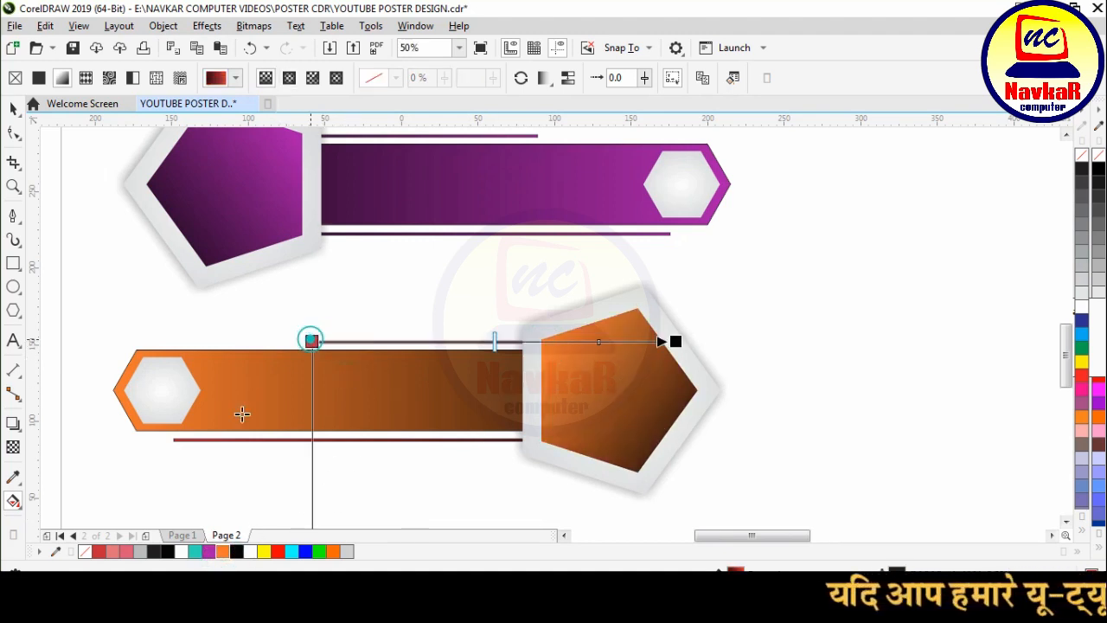
{"action": "left_click", "coordinate": [339, 438]}
{"action": "left_click", "coordinate": [327, 439]}
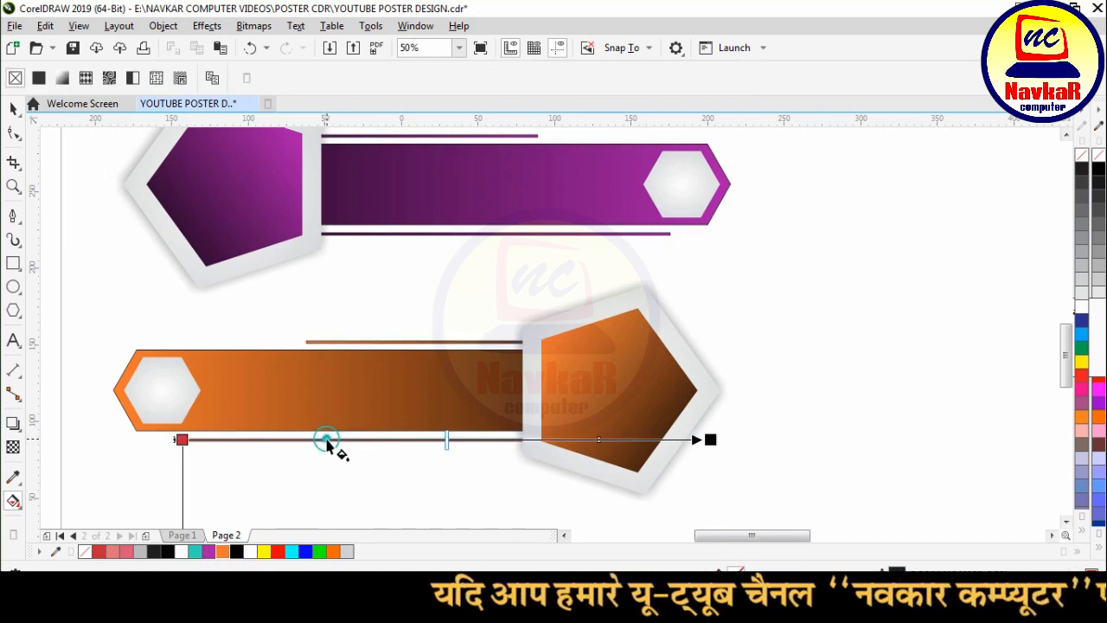
{"action": "left_click", "coordinate": [181, 439]}
{"action": "left_click", "coordinate": [222, 551]}
Step: Remove the outlines from the whole purple banner and from the whole orange banner
{"action": "left_click", "coordinate": [13, 109]}
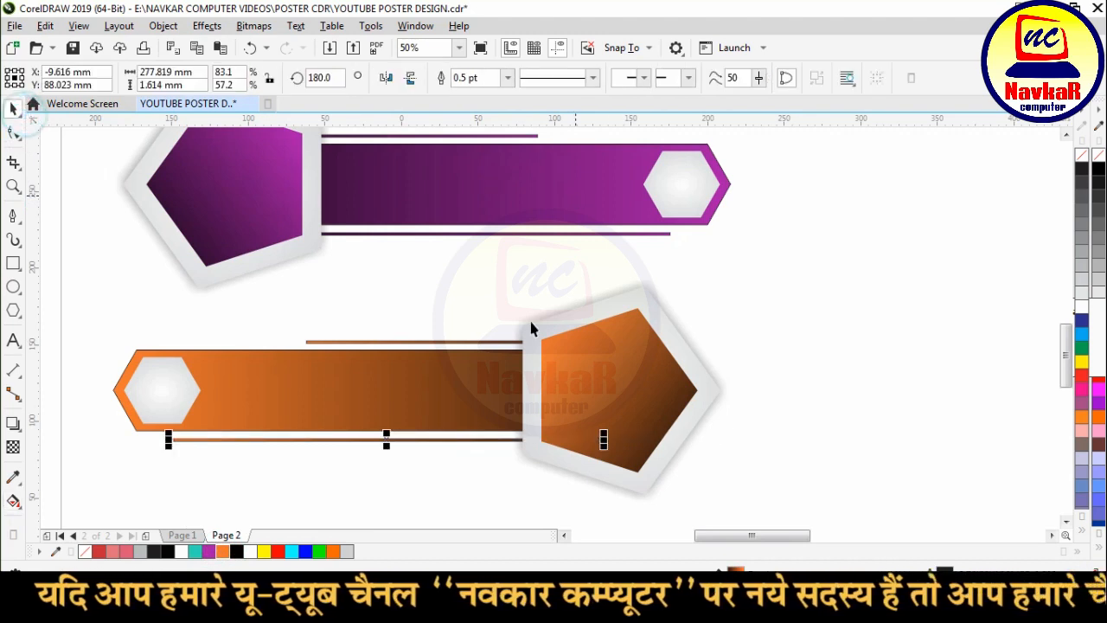
{"action": "scroll", "coordinate": [531, 314], "scroll_direction": "down", "scroll_amount": 2}
{"action": "left_click_drag", "start_coordinate": [196, 236], "coordinate": [661, 391]}
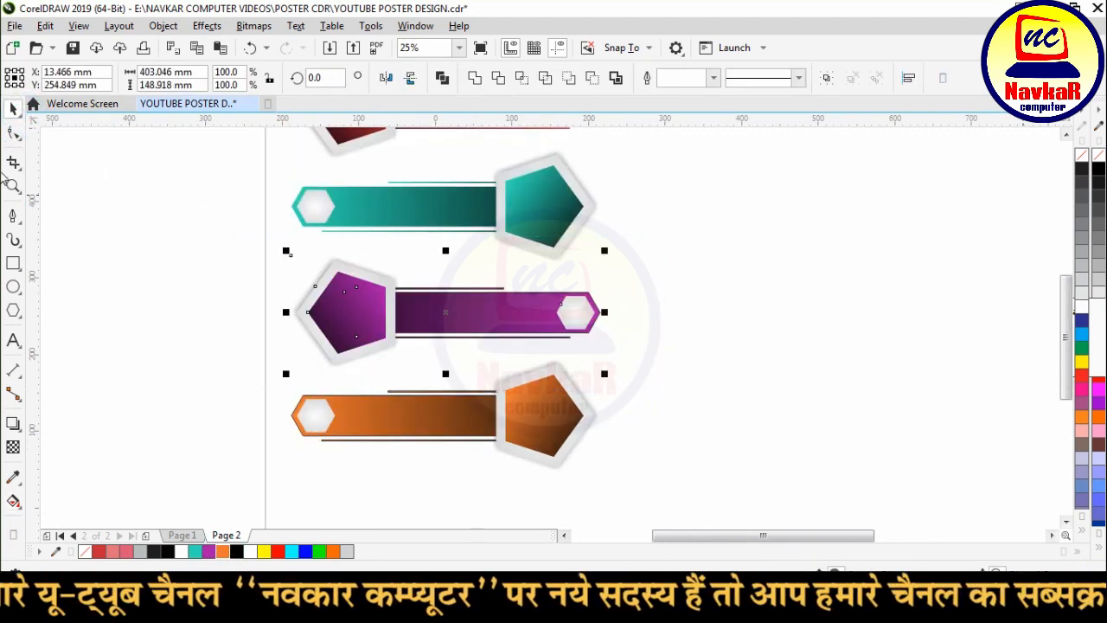
{"action": "left_click_drag", "start_coordinate": [185, 344], "coordinate": [663, 526]}
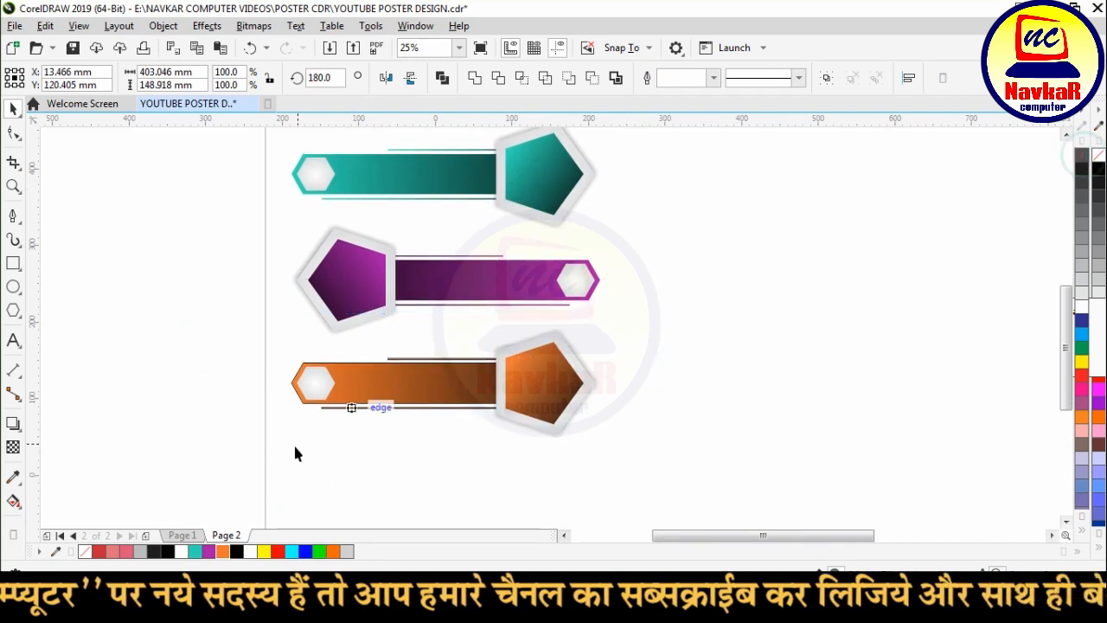
Step: Move the purple and orange banners together up beside the red and teal banners, forming a second column to their right
{"action": "scroll", "coordinate": [294, 452], "scroll_direction": "down", "scroll_amount": 4}
{"action": "left_click_drag", "start_coordinate": [210, 285], "coordinate": [410, 482]}
{"action": "scroll", "coordinate": [377, 405], "scroll_direction": "up", "scroll_amount": 2}
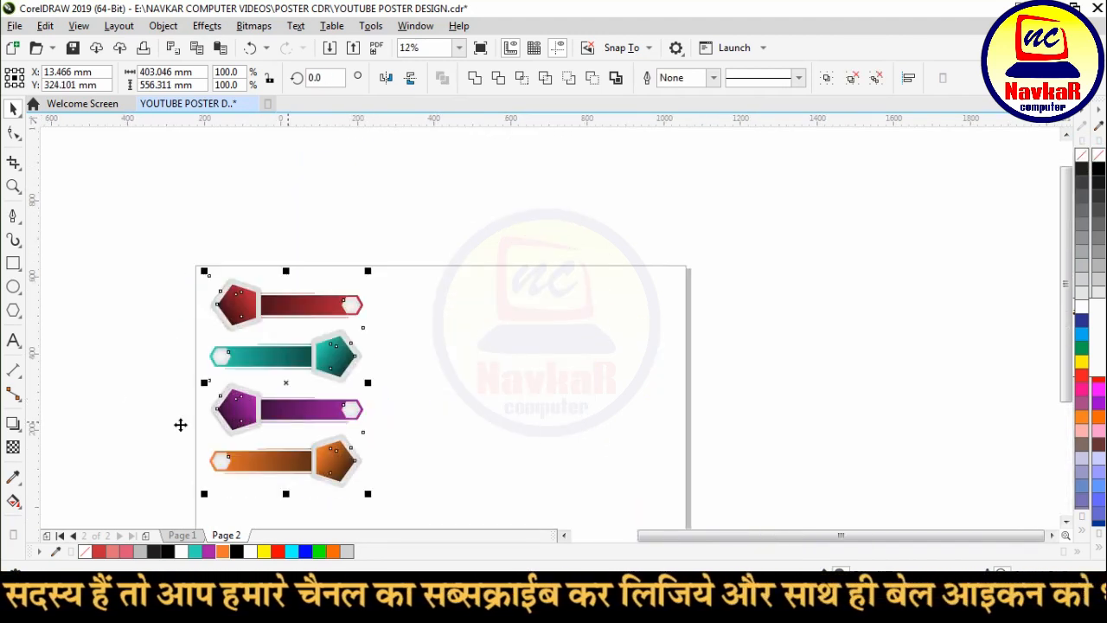
{"action": "left_click", "coordinate": [153, 383]}
{"action": "left_click_drag", "start_coordinate": [116, 358], "coordinate": [412, 514]}
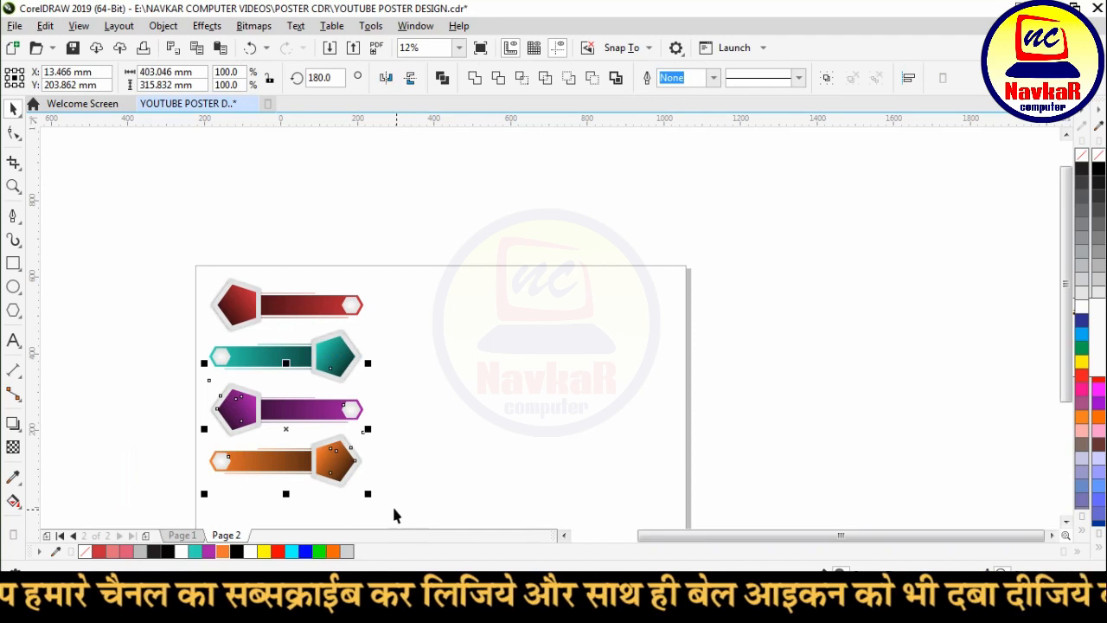
{"action": "left_click", "coordinate": [185, 396]}
{"action": "left_click_drag", "start_coordinate": [136, 368], "coordinate": [376, 519]}
{"action": "scroll", "coordinate": [294, 354], "scroll_direction": "up", "scroll_amount": 5}
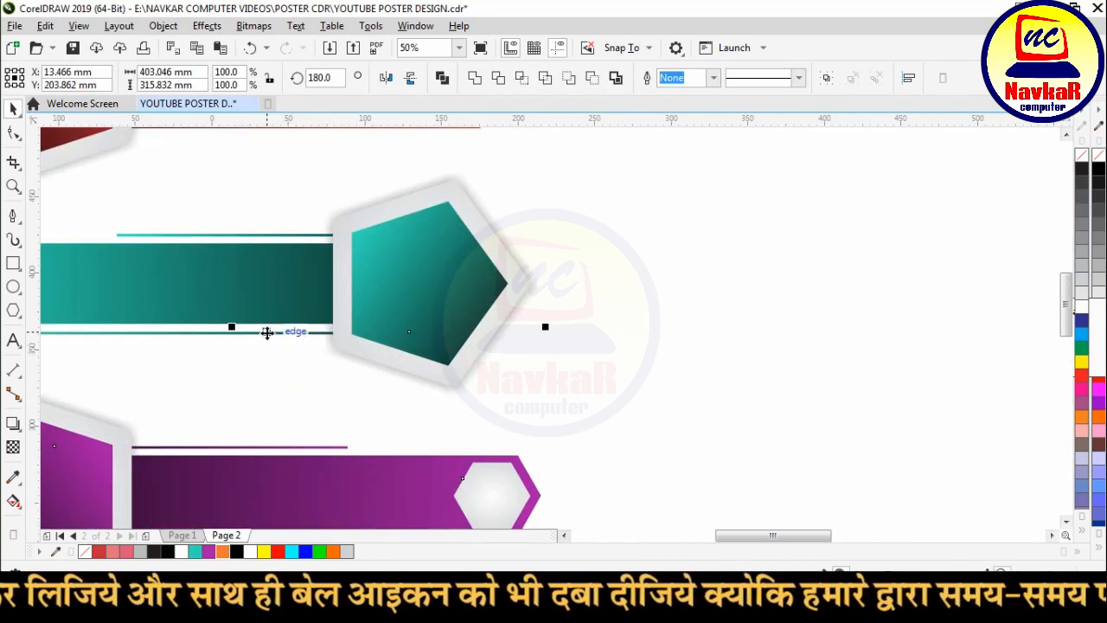
{"action": "scroll", "coordinate": [354, 346], "scroll_direction": "down", "scroll_amount": 5}
{"action": "left_click_drag", "start_coordinate": [320, 383], "coordinate": [492, 295]}
Step: Group the red and teal banners and align this pair level with the purple and orange pair by their horizontal centres
{"action": "left_click_drag", "start_coordinate": [106, 230], "coordinate": [435, 413]}
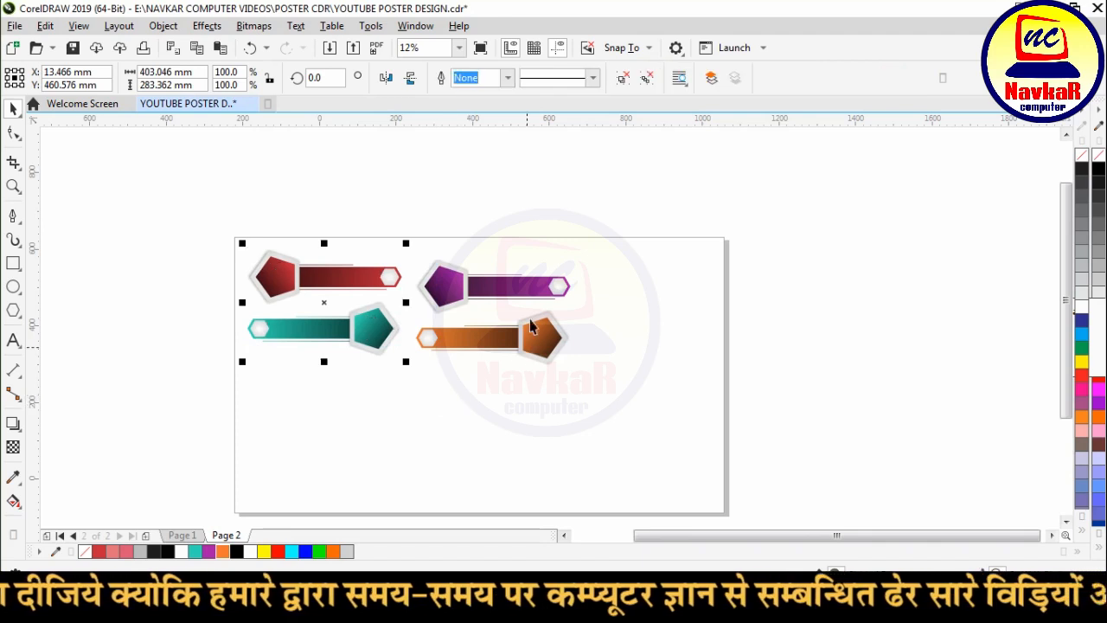
{"action": "left_click", "coordinate": [501, 276], "text": "shift"}
{"action": "key", "text": "e"}
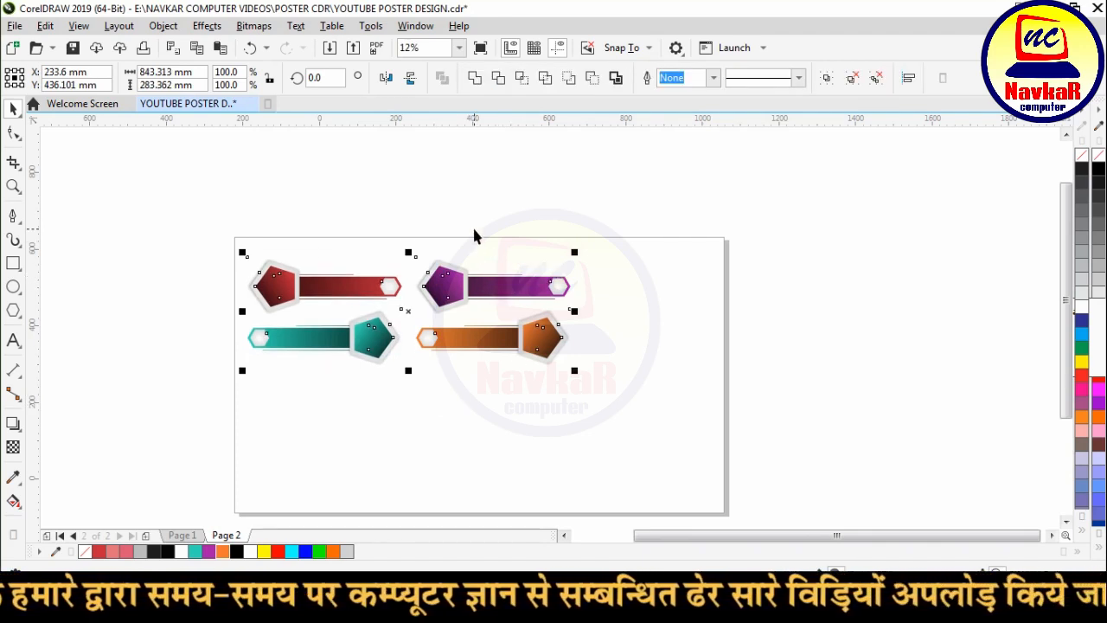